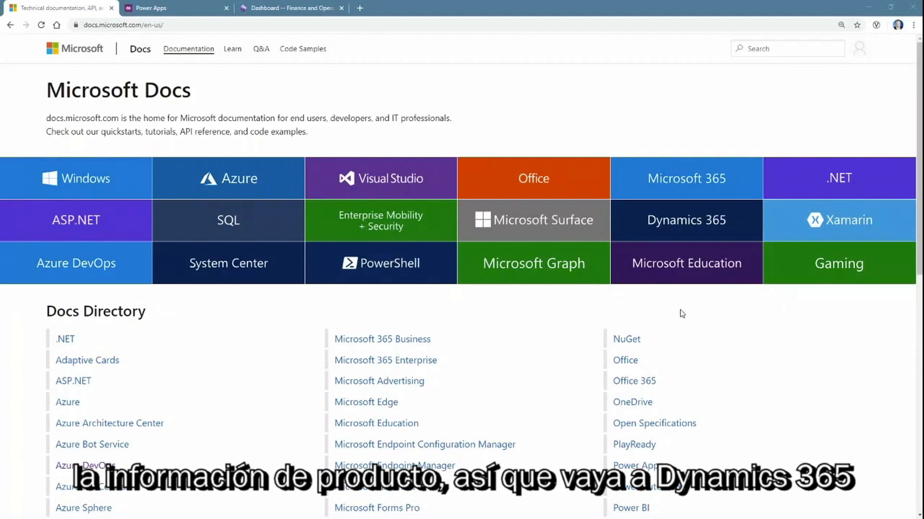
Browse Docs from Dynamics 365 through Supply Chain Management > Sales and marketing > Customer portal to the overview article
left_click(639, 228)
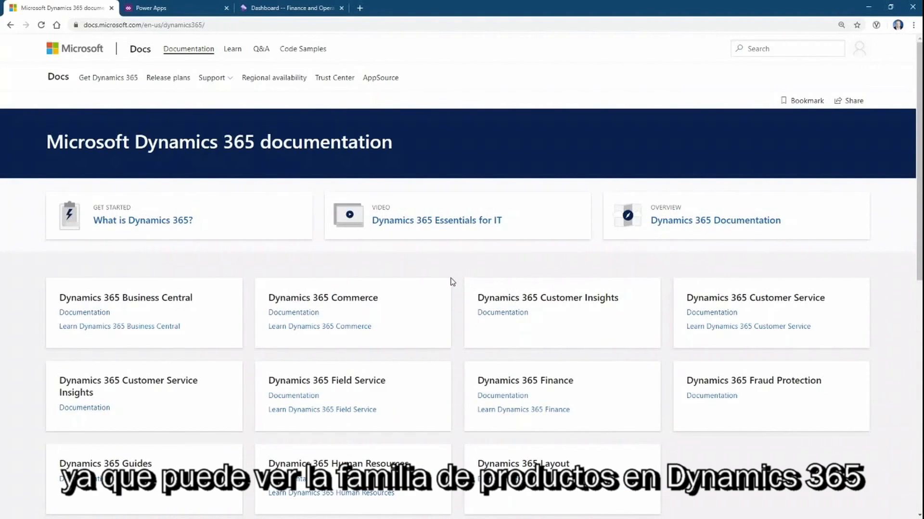
scroll(452, 282, "down", 7)
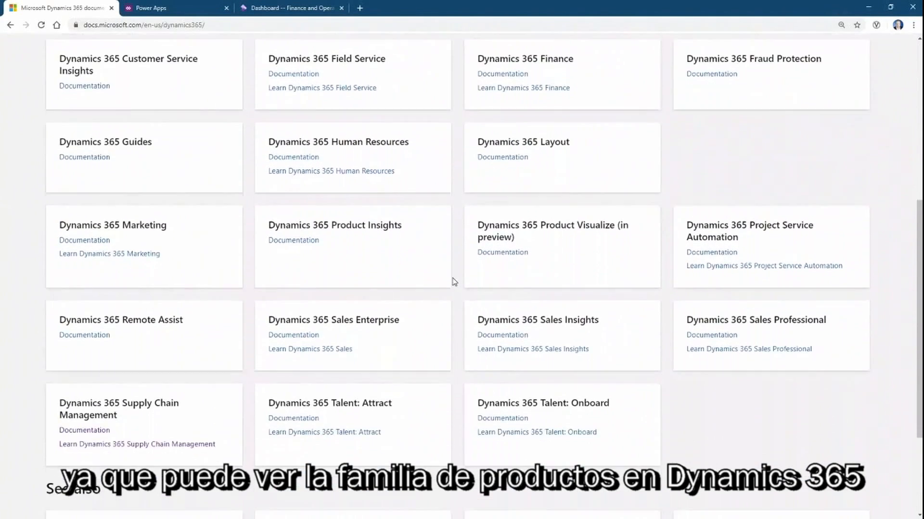
scroll(452, 282, "down", 1)
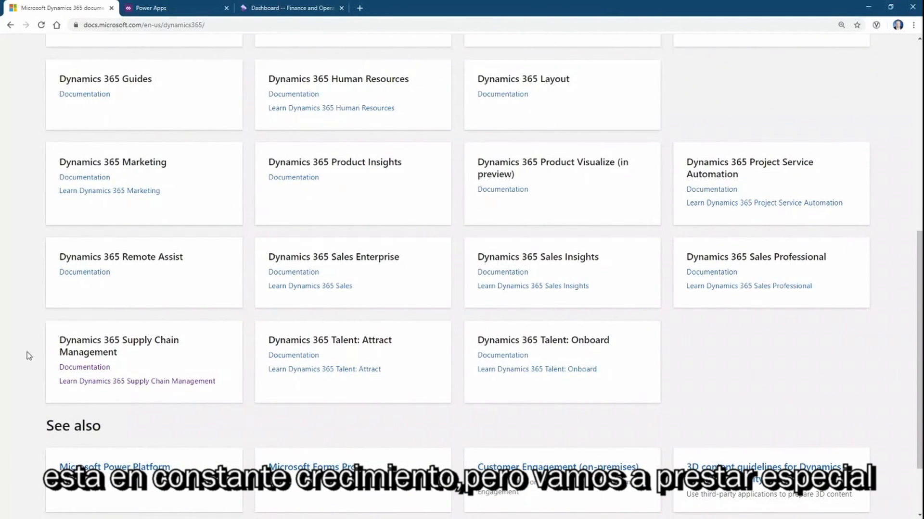
left_click(91, 368)
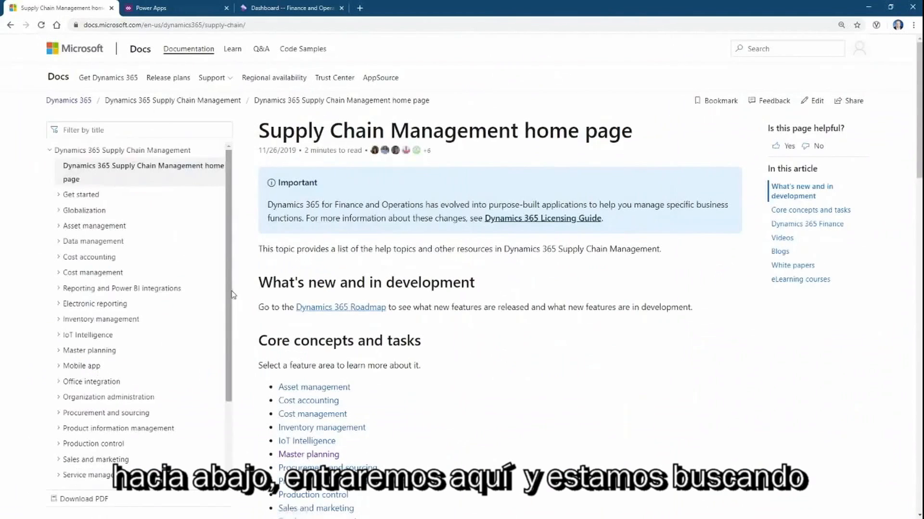
scroll(226, 313, "down", 2)
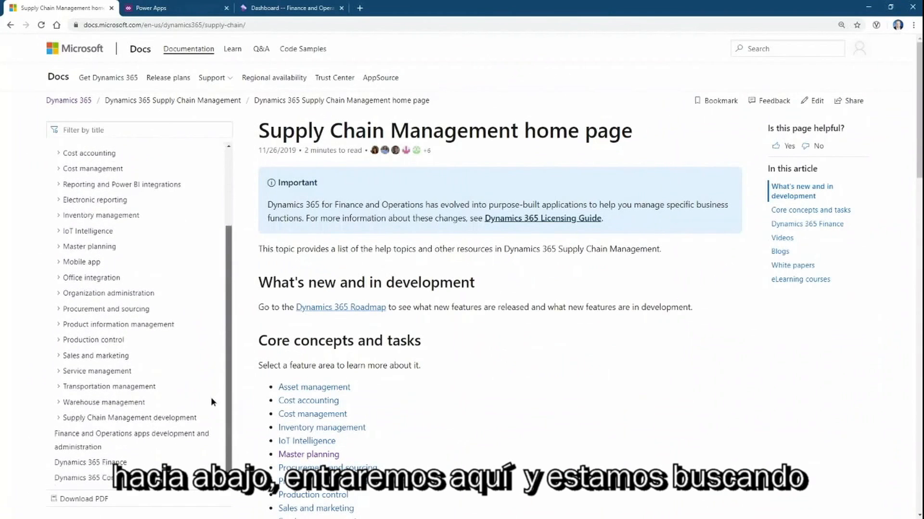
left_click(92, 356)
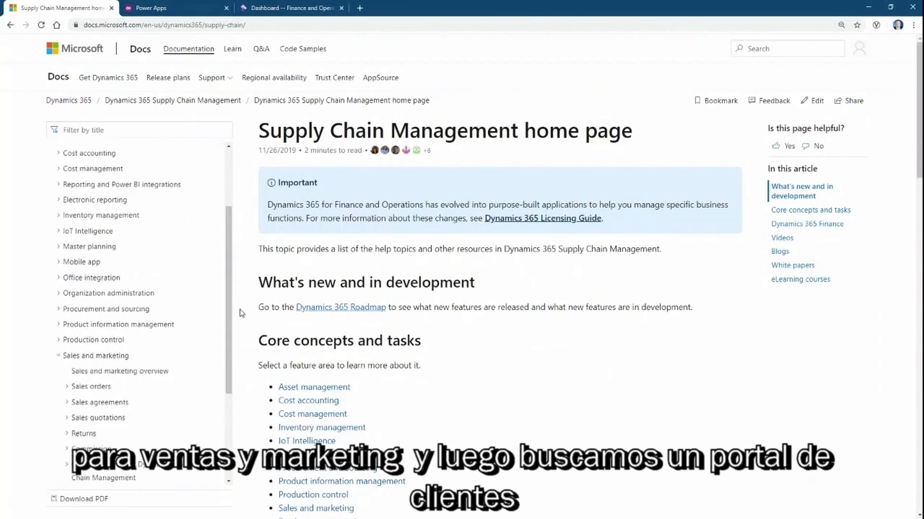
scroll(215, 385, "down", 3)
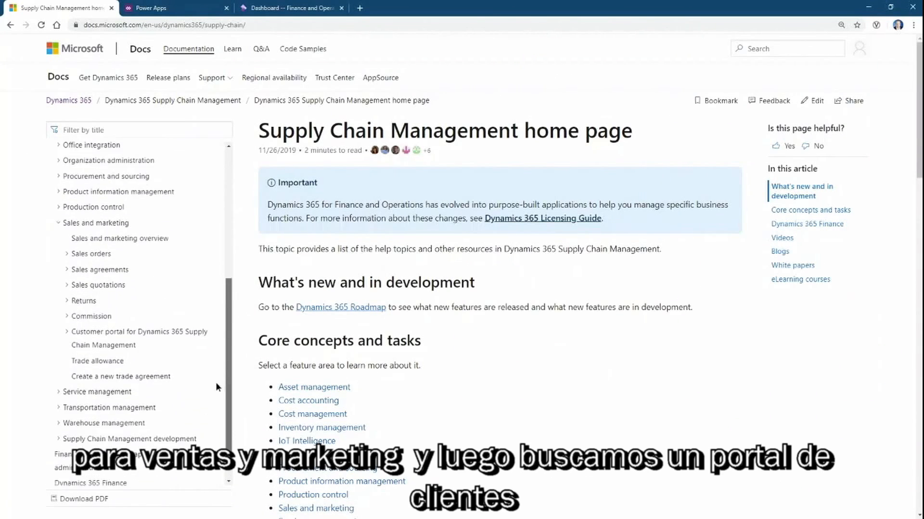
left_click(103, 331)
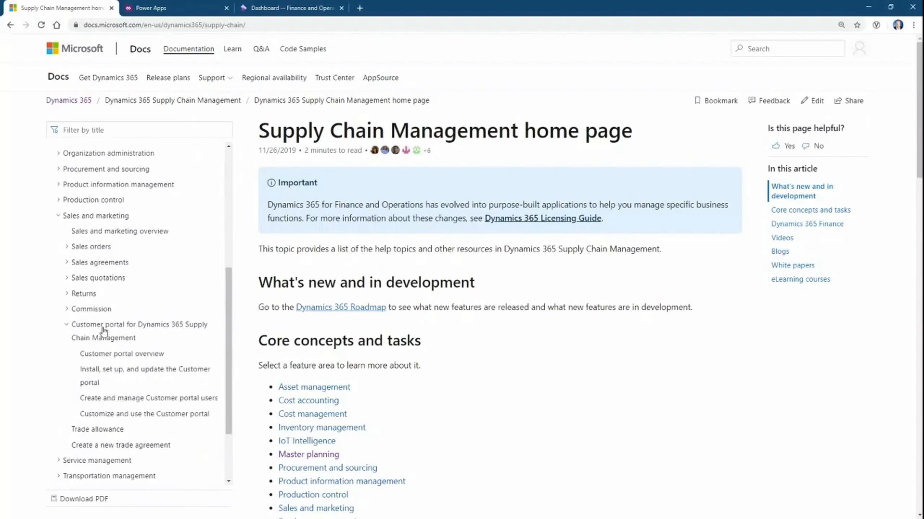
left_click(147, 357)
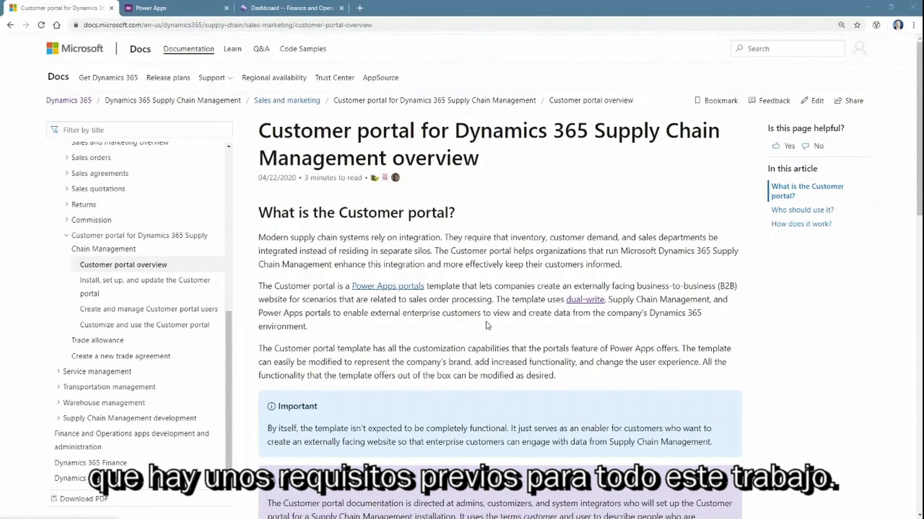
Read down the overview, then go to the 'Install, set up, and update the Customer portal' article
scroll(487, 326, "down", 10)
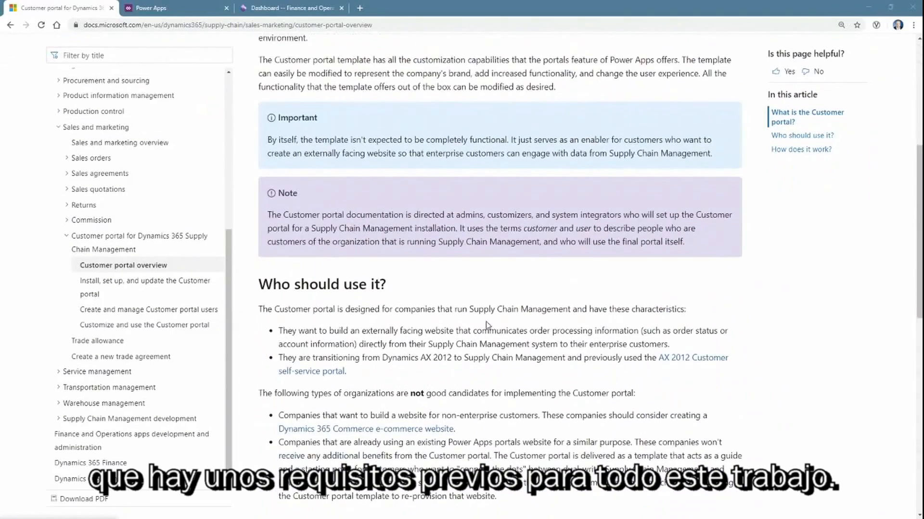
scroll(487, 325, "down", 5)
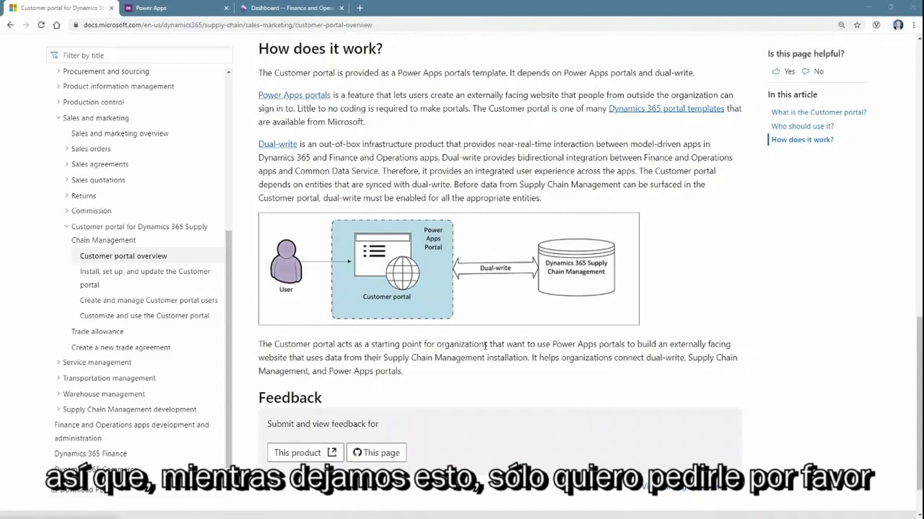
left_click(182, 278)
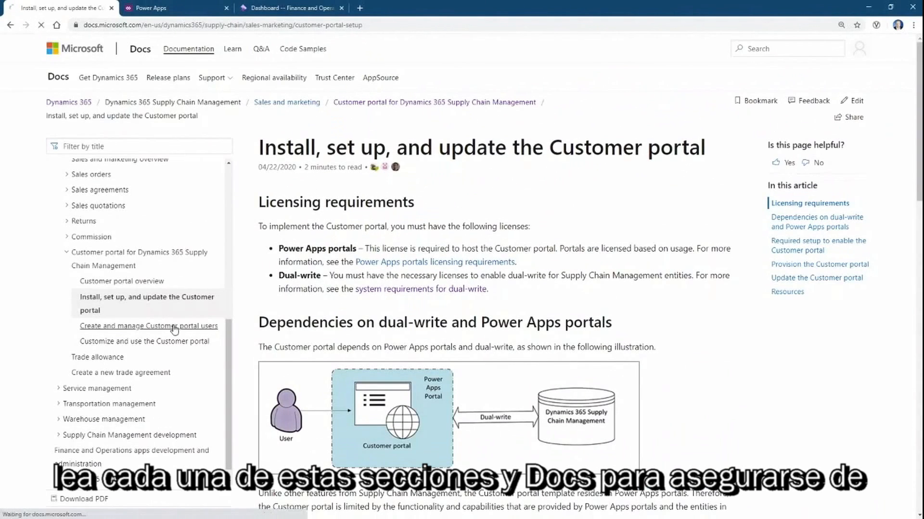
left_click(174, 328)
Open the 'Customize and use the Customer portal' article
left_click(174, 327)
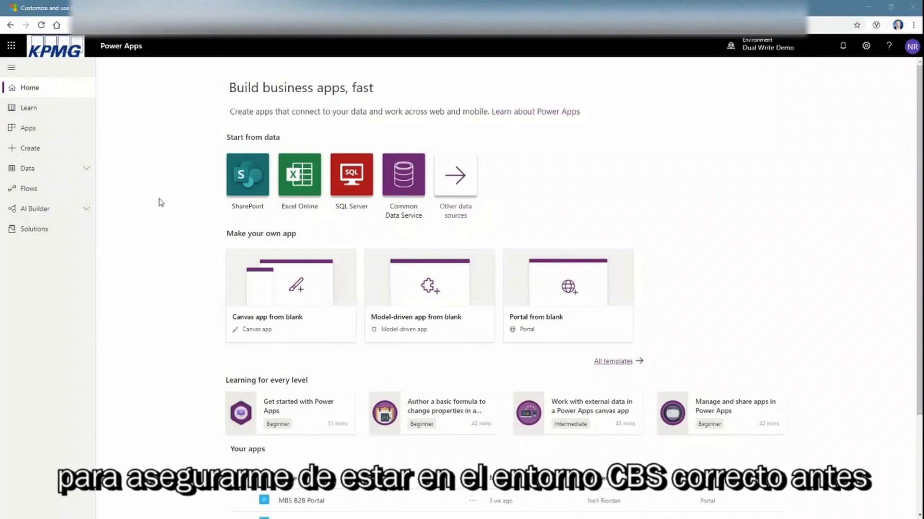
From Create, pick the Customer Portal (Preview) template under Start from template
left_click(26, 150)
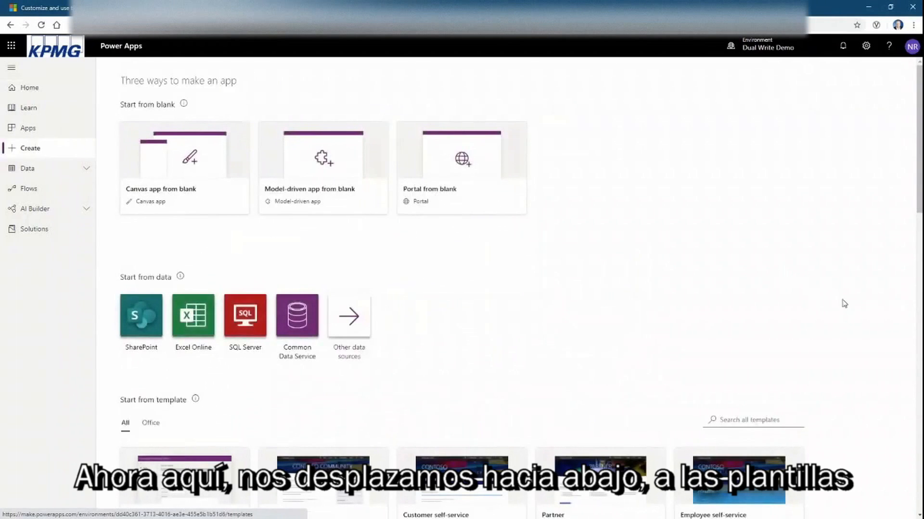
scroll(849, 306, "down", 6)
scroll(855, 307, "down", 1)
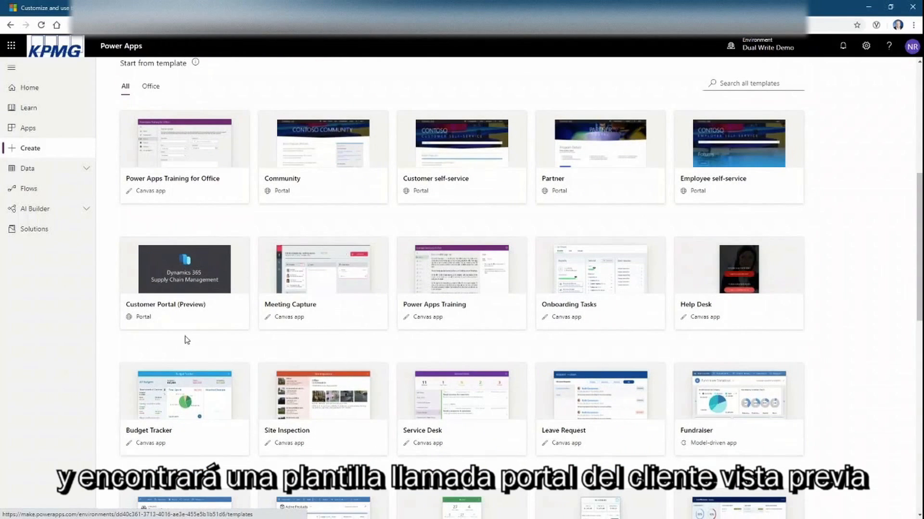
left_click(187, 314)
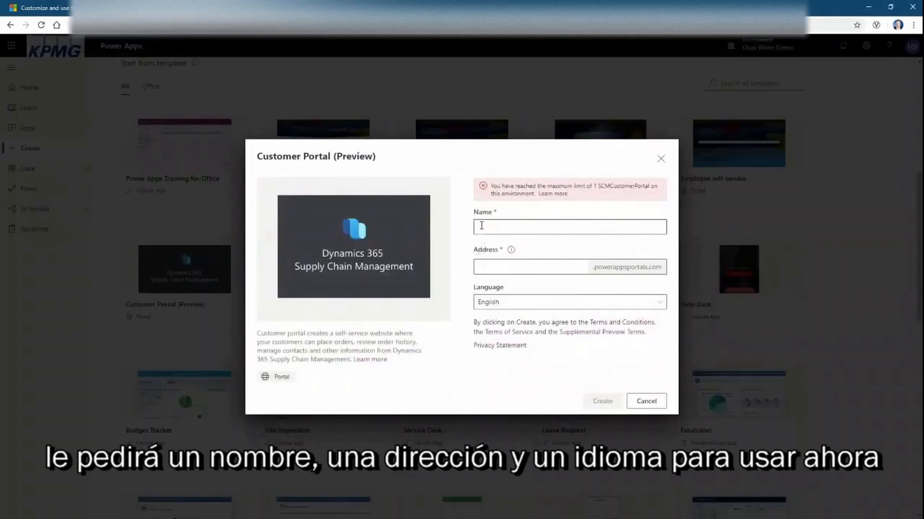
Enter portal name 'B2B Portal' and address '20200604B2B', then cancel and go back Home
left_click(484, 268)
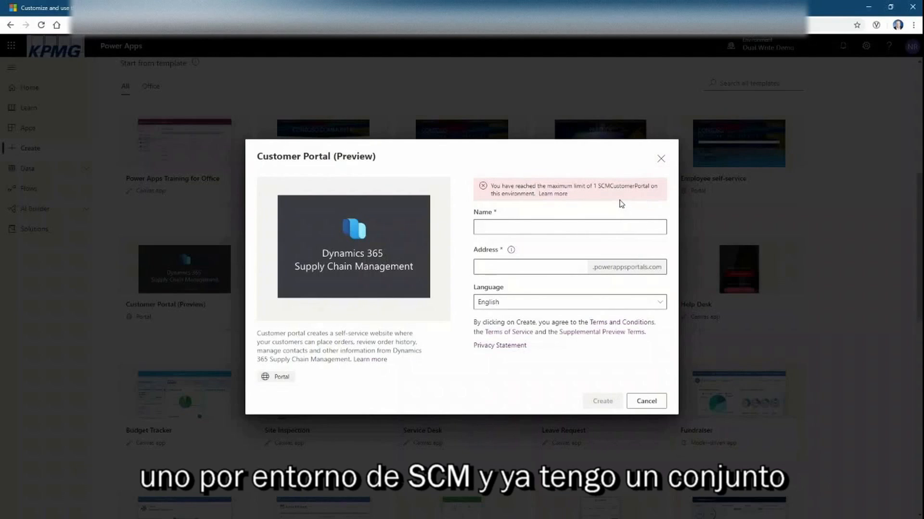
left_click(607, 229)
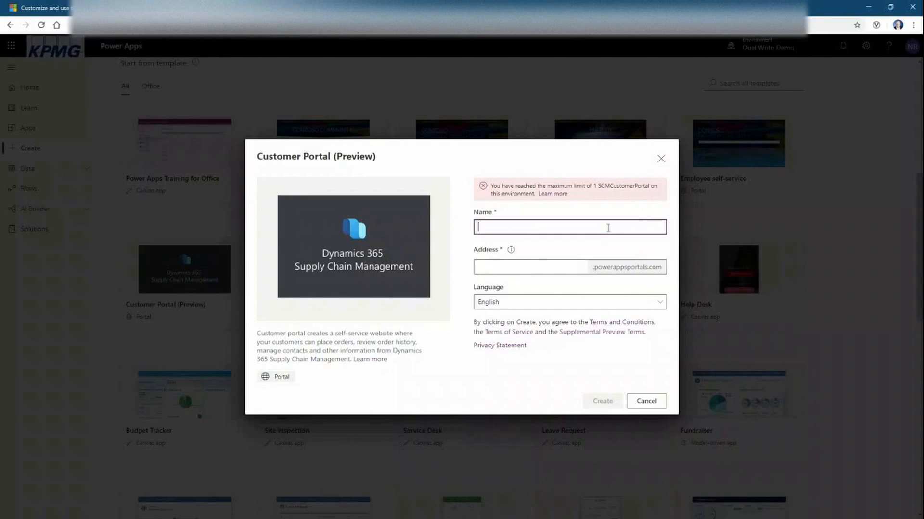
type("B2B")
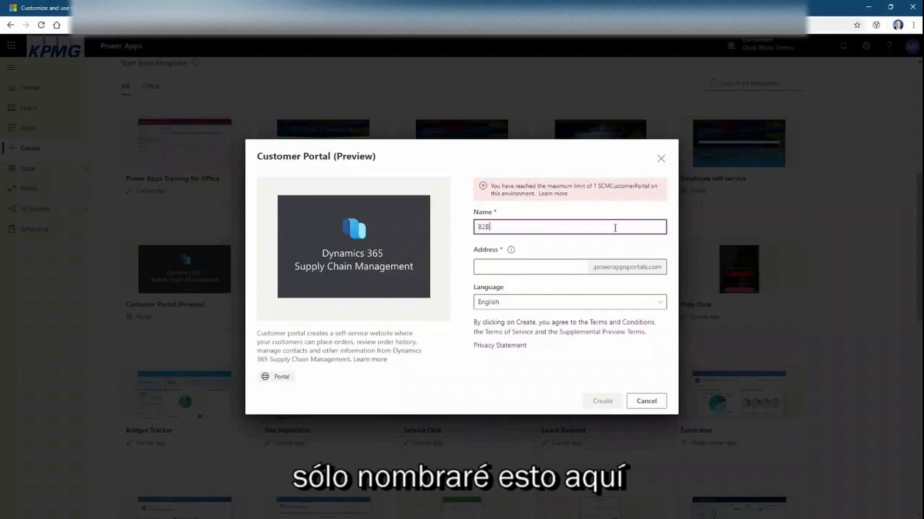
type(" Portal")
key("Tab")
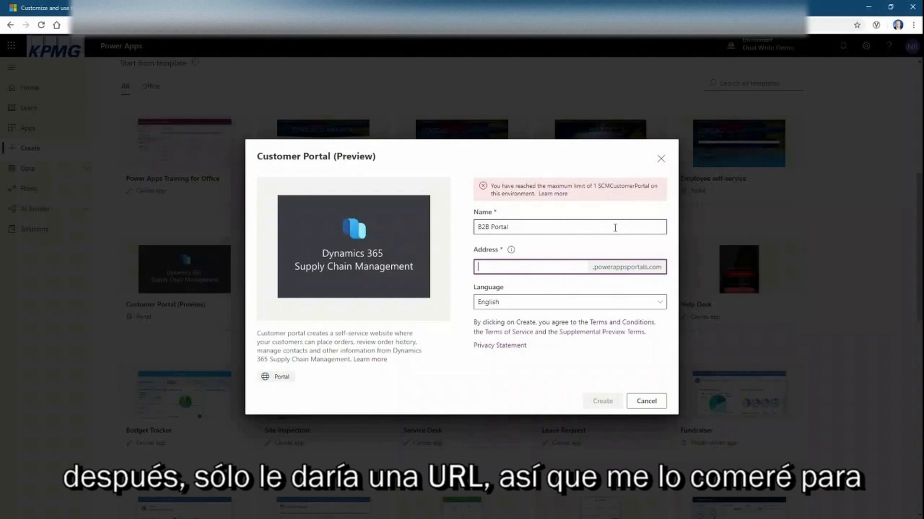
type("202")
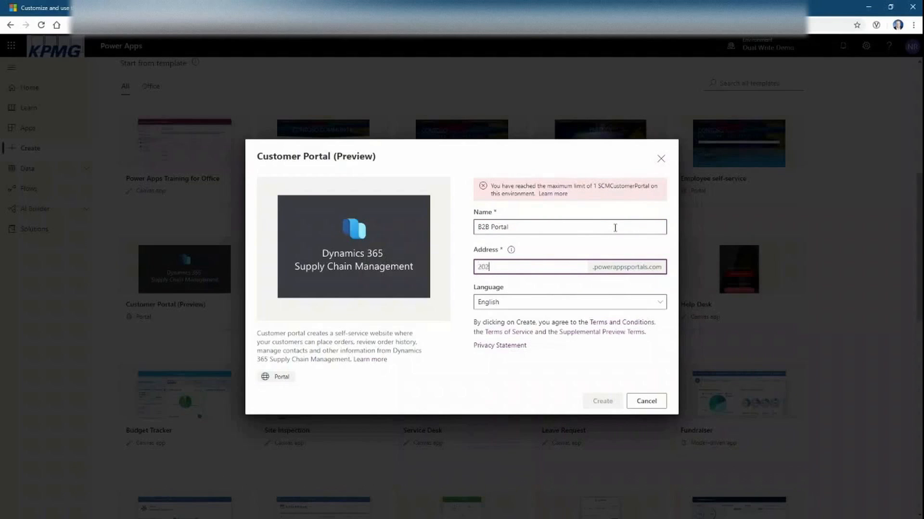
type("00604")
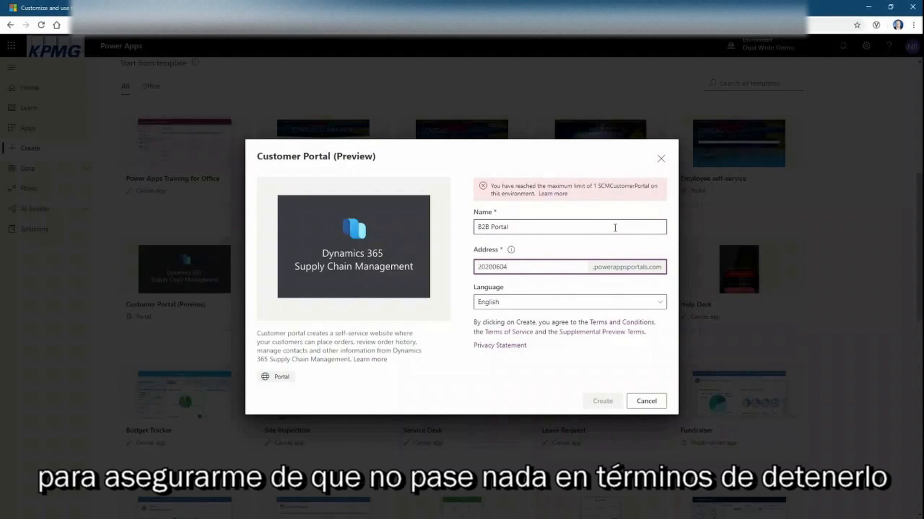
type("B2B")
key("Tab")
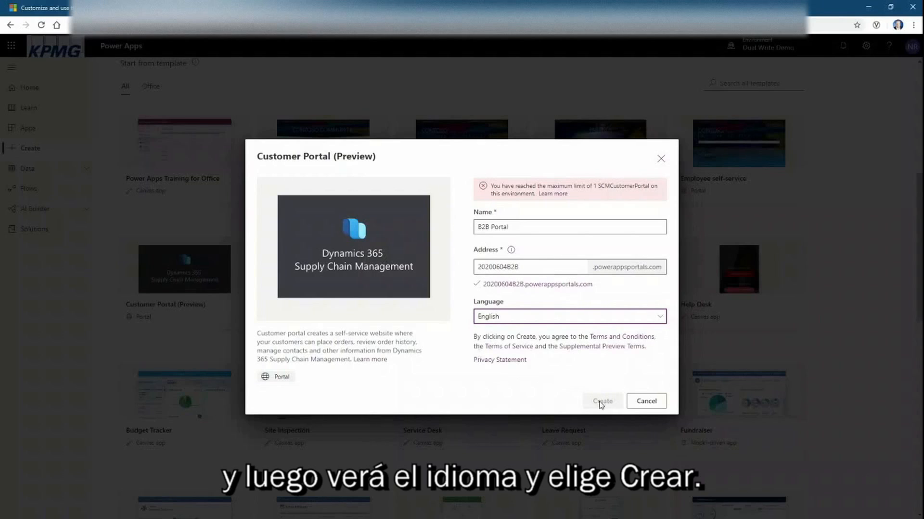
left_click(648, 402)
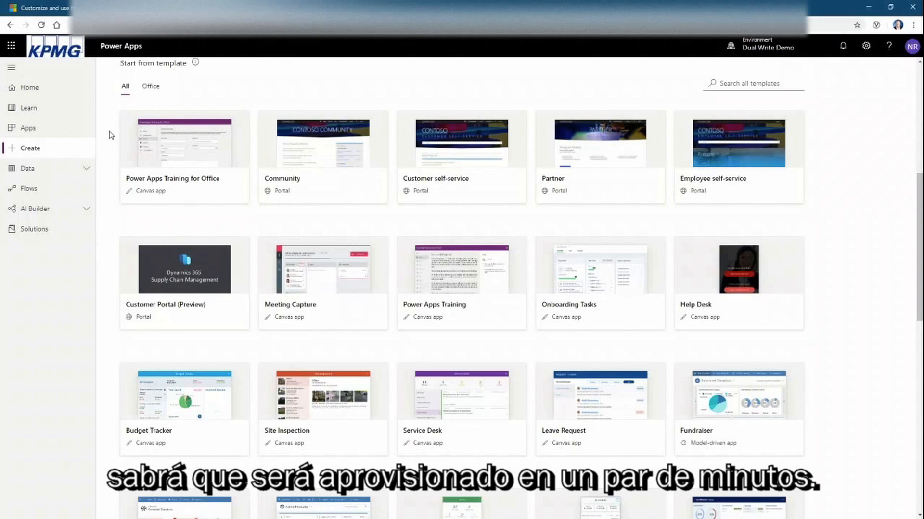
left_click(52, 90)
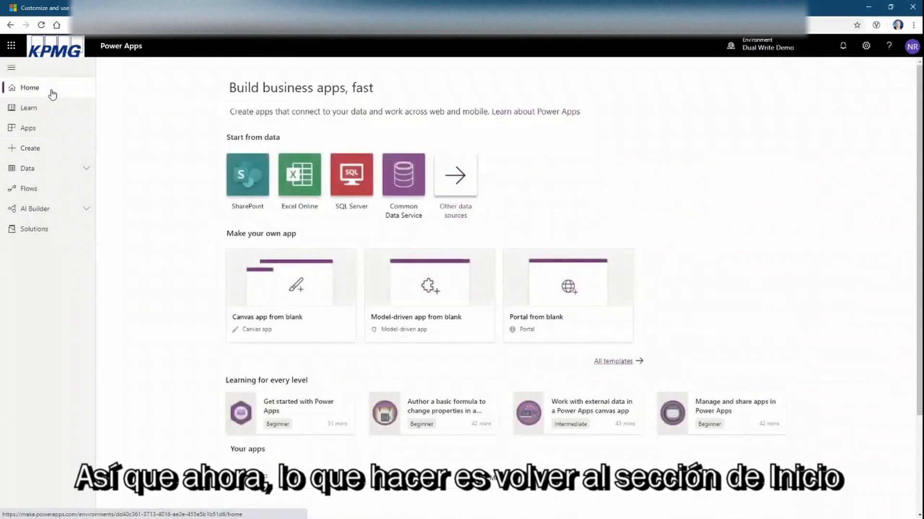
Launch the MBS B2B Portal from Your apps on the Home page
scroll(178, 233, "down", 3)
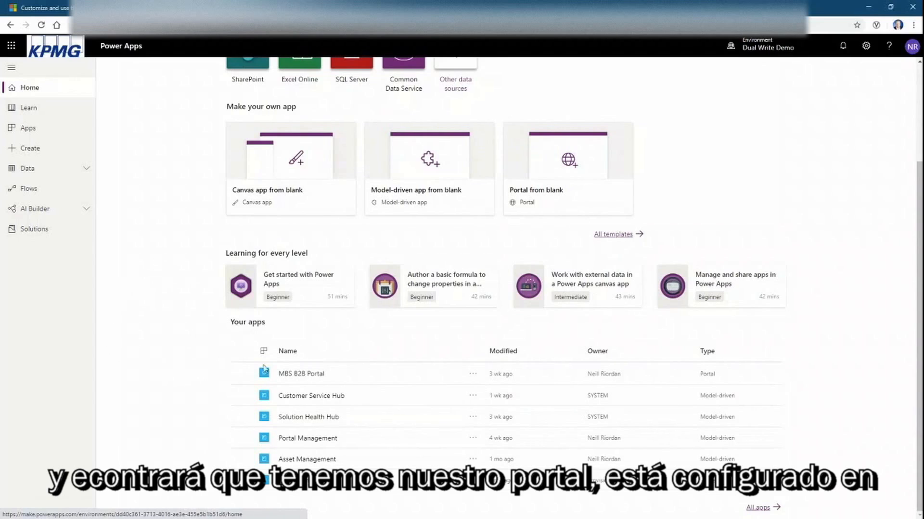
left_click(383, 378)
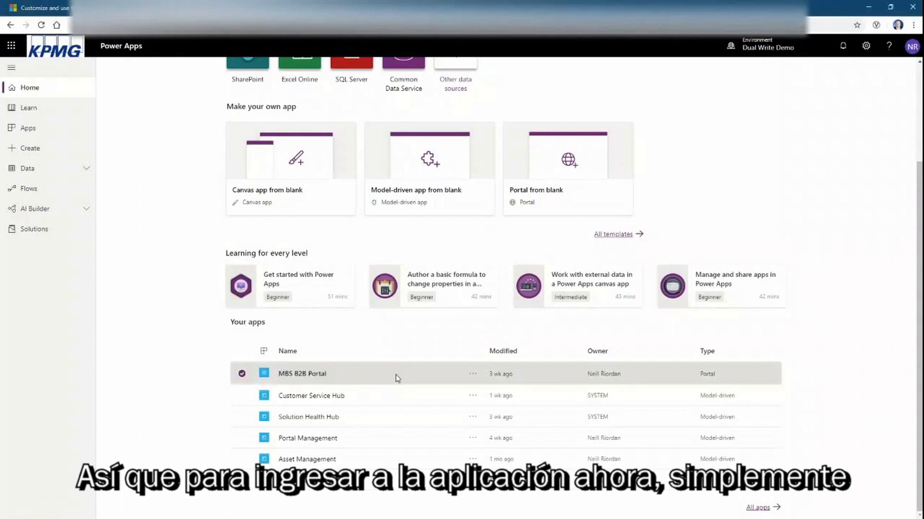
left_click(305, 374)
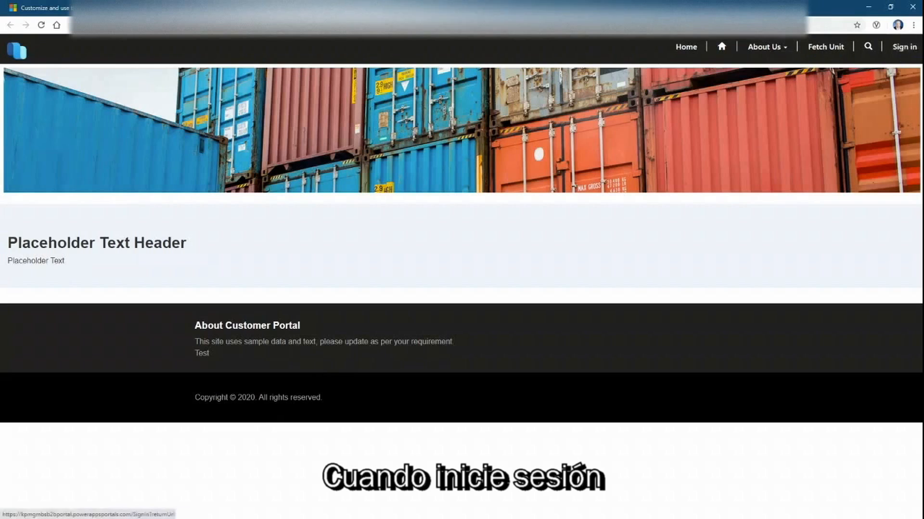
Go to the portal sign-in page, then bring up the Finance and Operations modules list
left_click(904, 47)
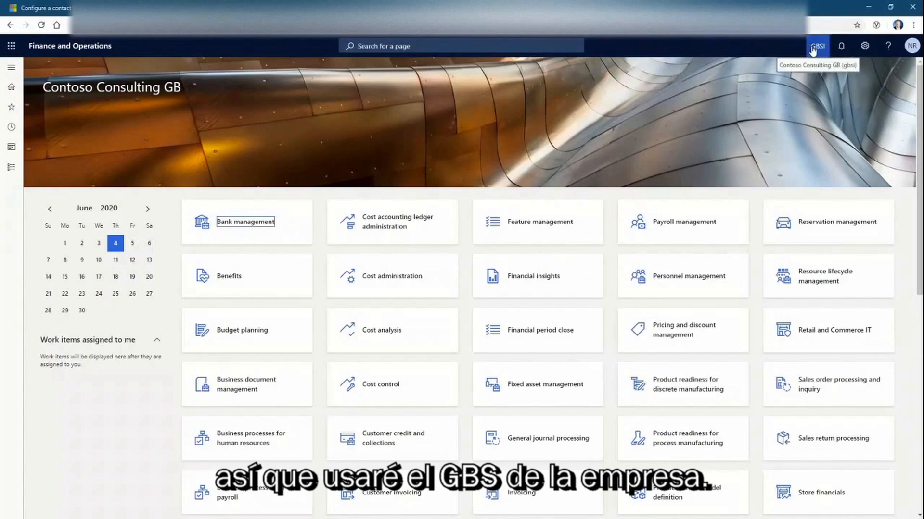
left_click(11, 167)
Go to Sales and marketing > Customers > All customers
scroll(62, 313, "down", 6)
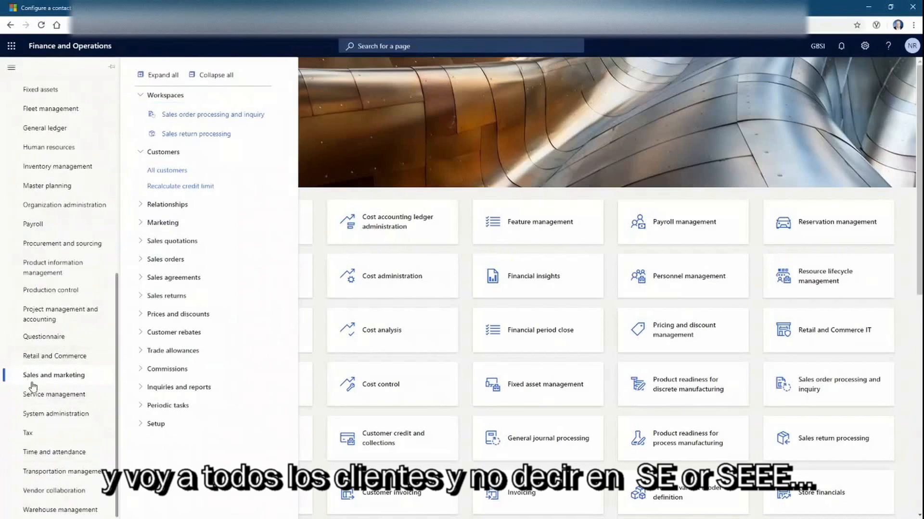
left_click(170, 171)
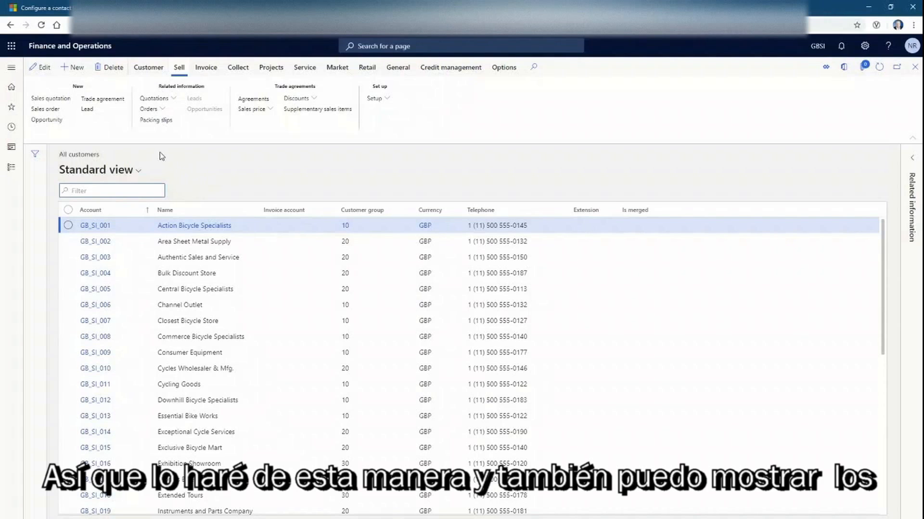
Start a new customer with its account ID and the name 'B2B Account 002'
left_click(74, 68)
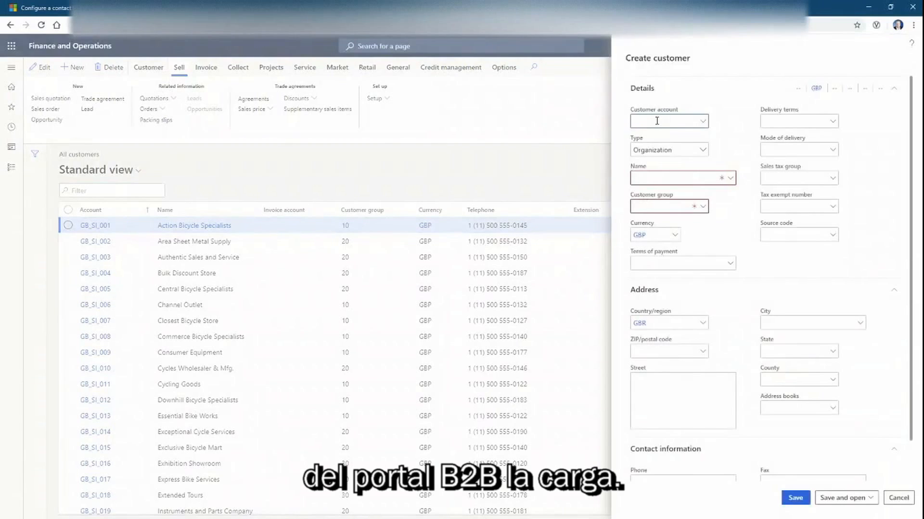
type("B2BPo")
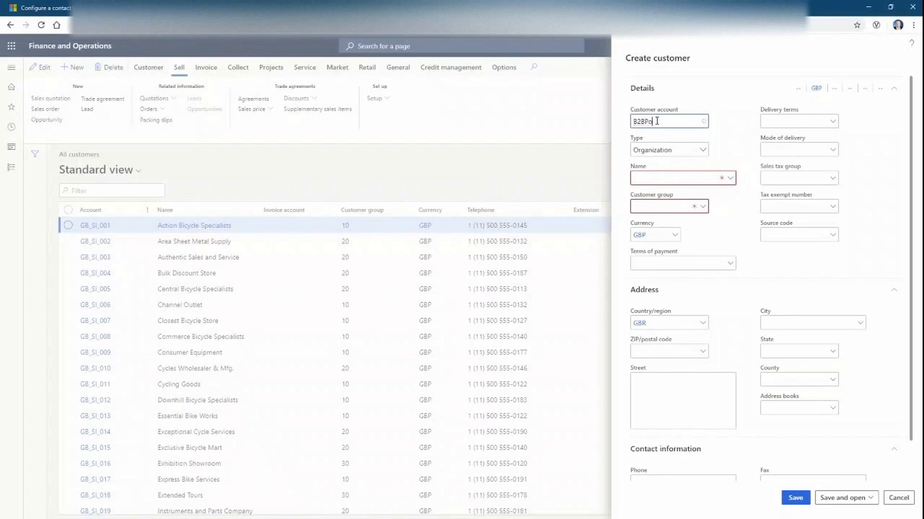
type("rtalAccount002")
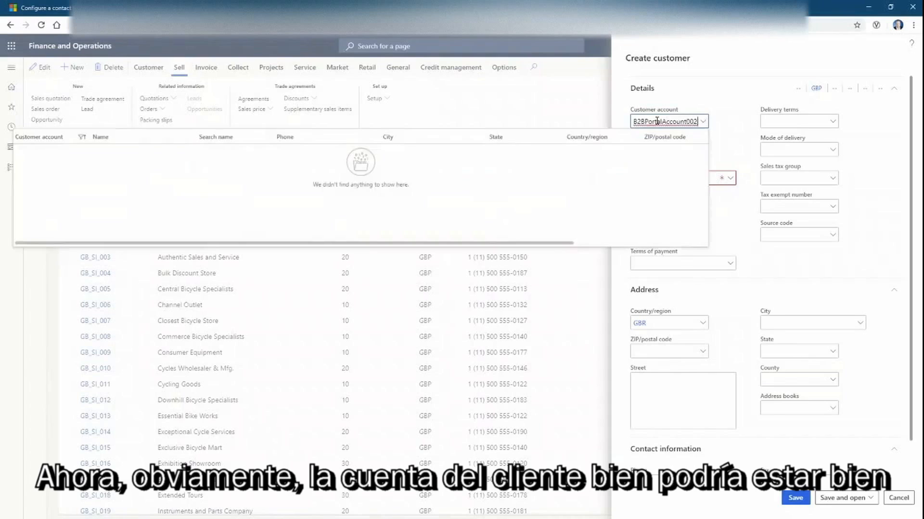
left_click(723, 138)
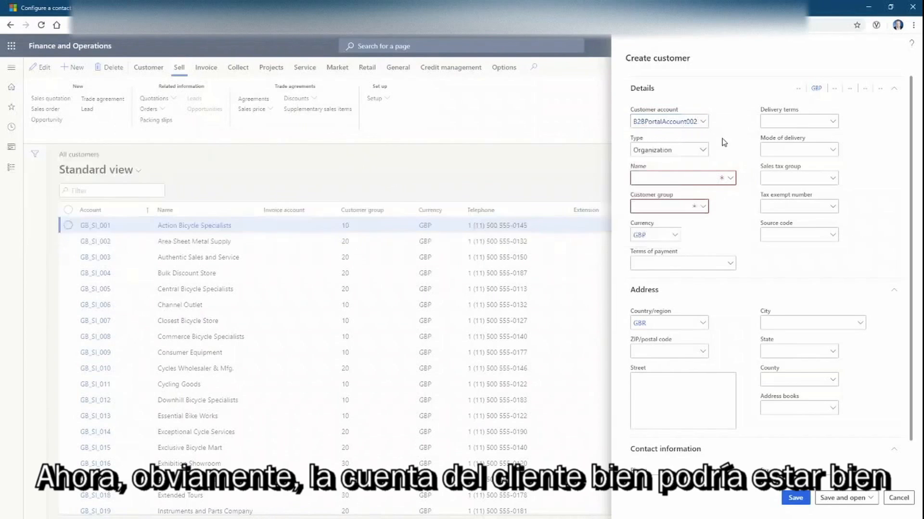
left_click(679, 179)
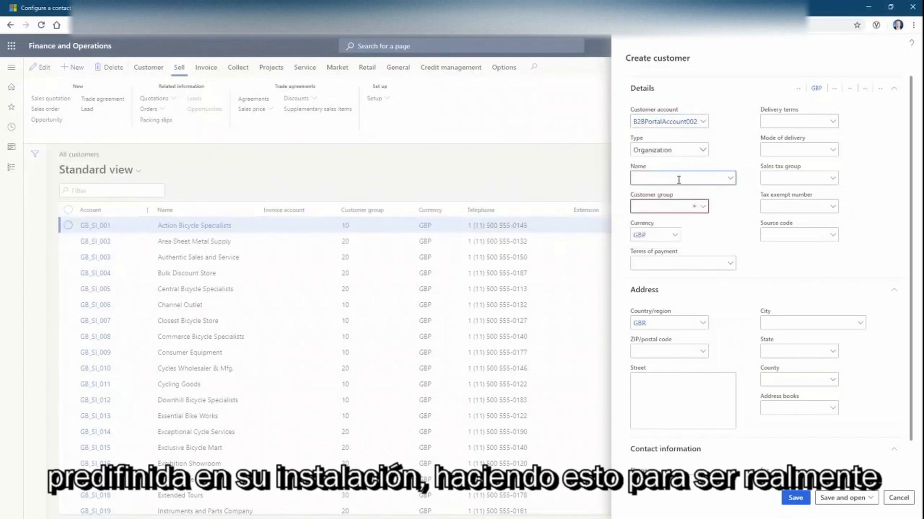
type("B2B")
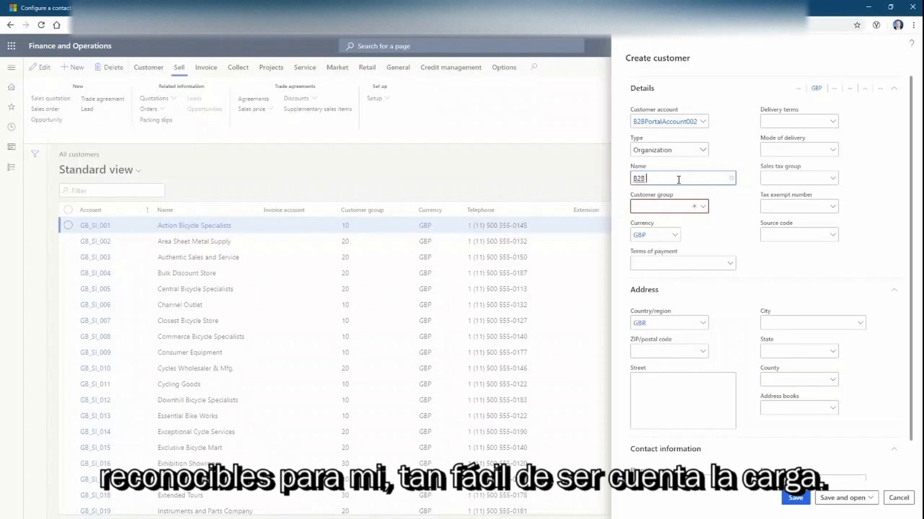
type(" Account 002")
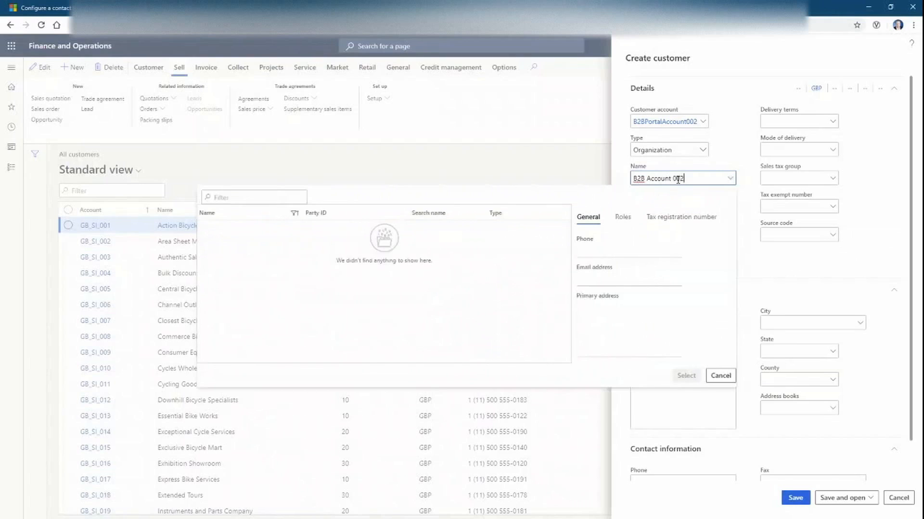
left_click(759, 262)
Assign customer group 20 (Regular customers) and save the new customer
left_click(703, 207)
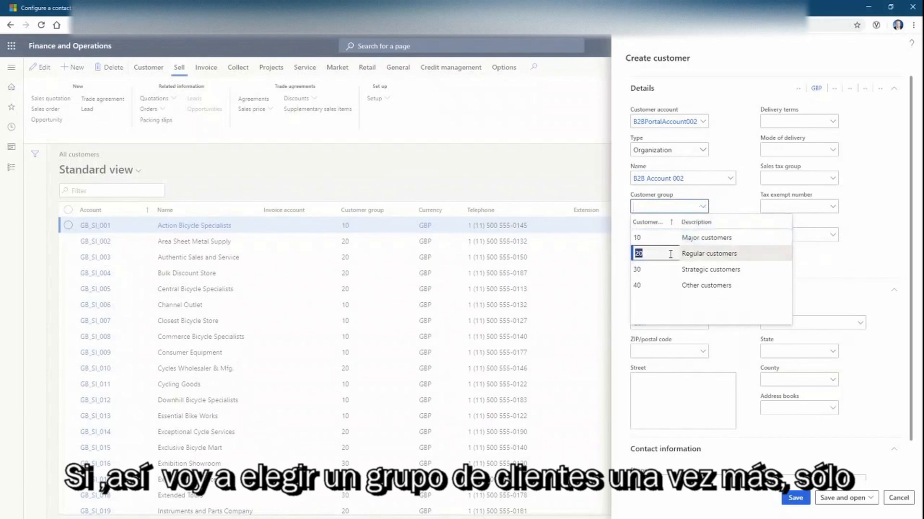
left_click(700, 253)
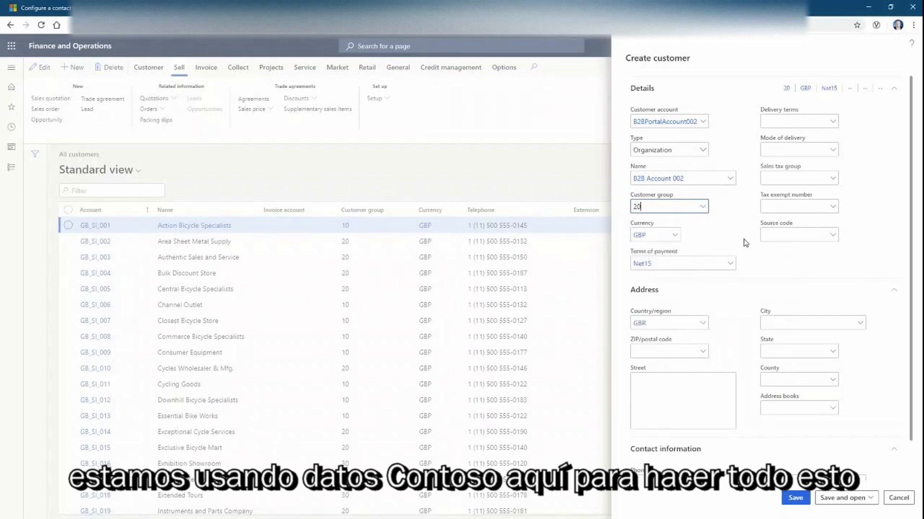
scroll(745, 243, "down", 1)
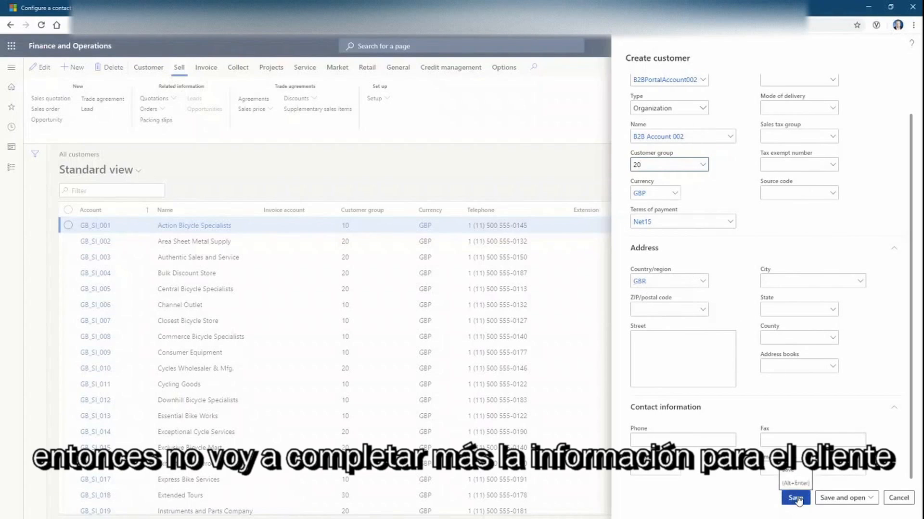
left_click(820, 498)
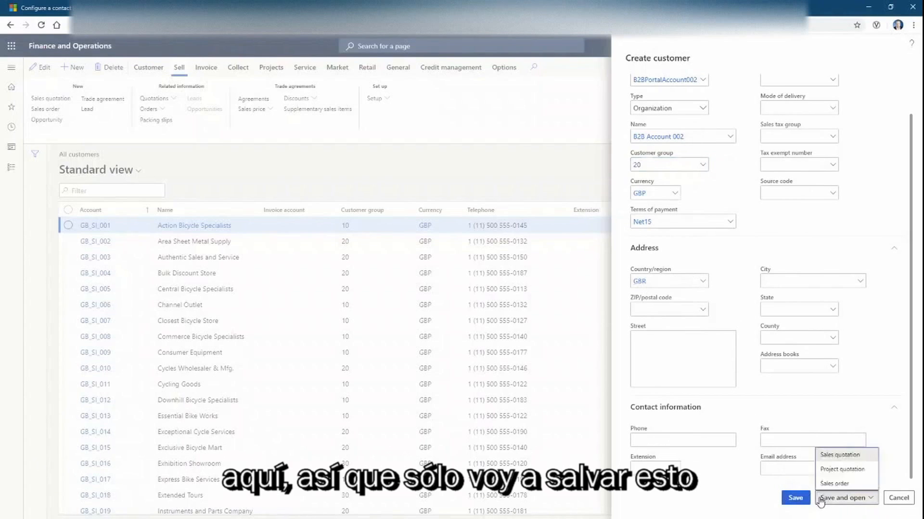
left_click(796, 498)
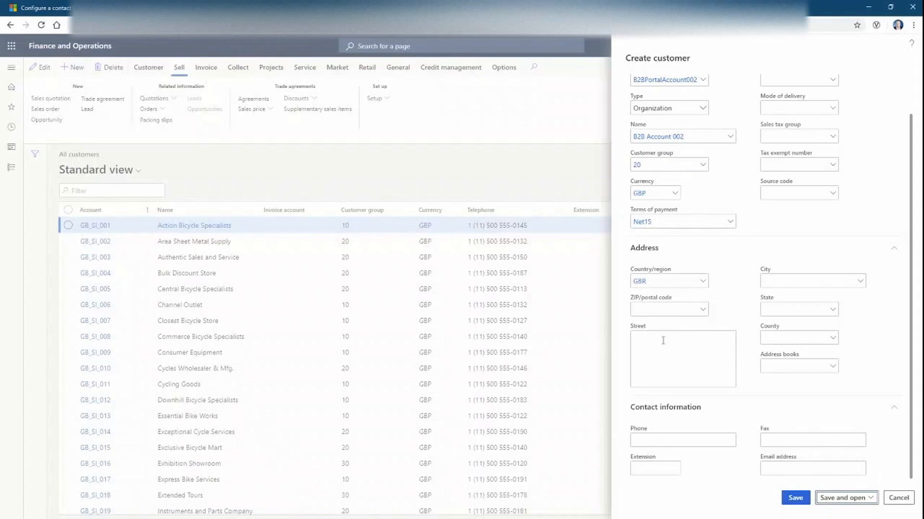
left_click(790, 499)
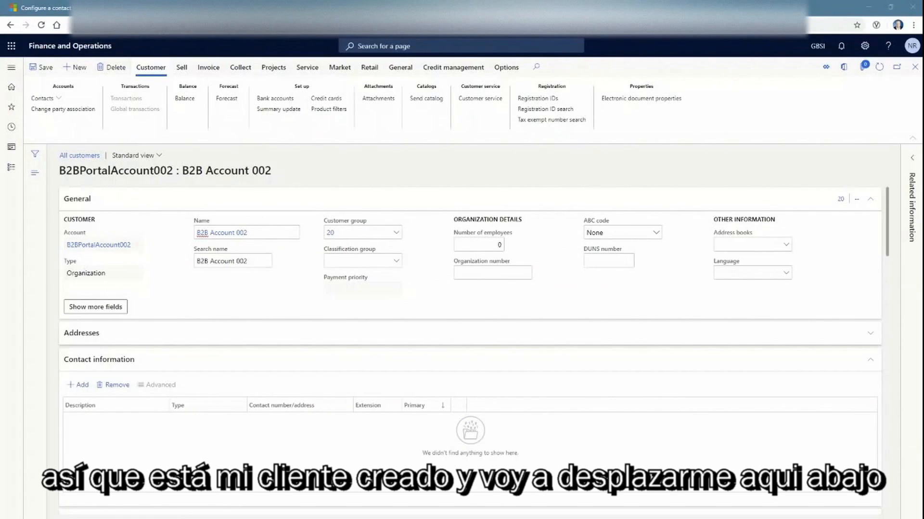
Choose MainOffice as both default site and default warehouse in Sales order defaults, then save
scroll(309, 367, "down", 5)
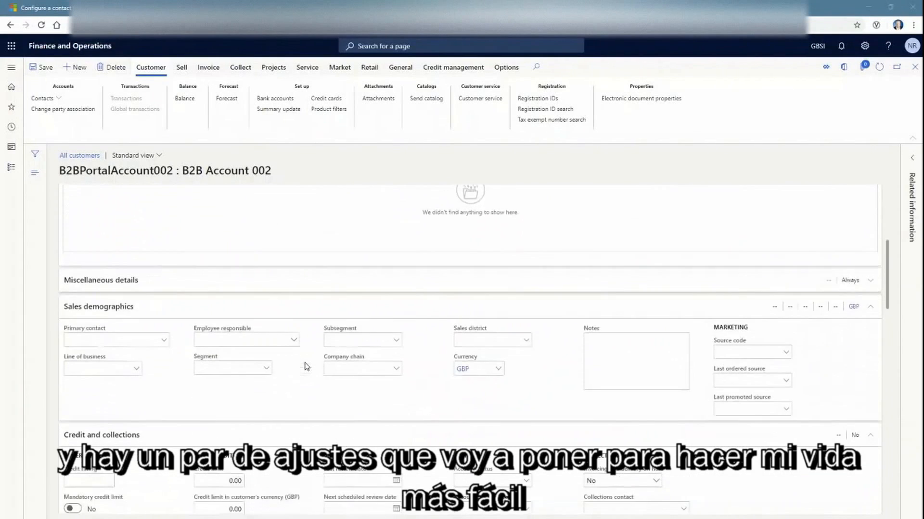
scroll(307, 367, "down", 4)
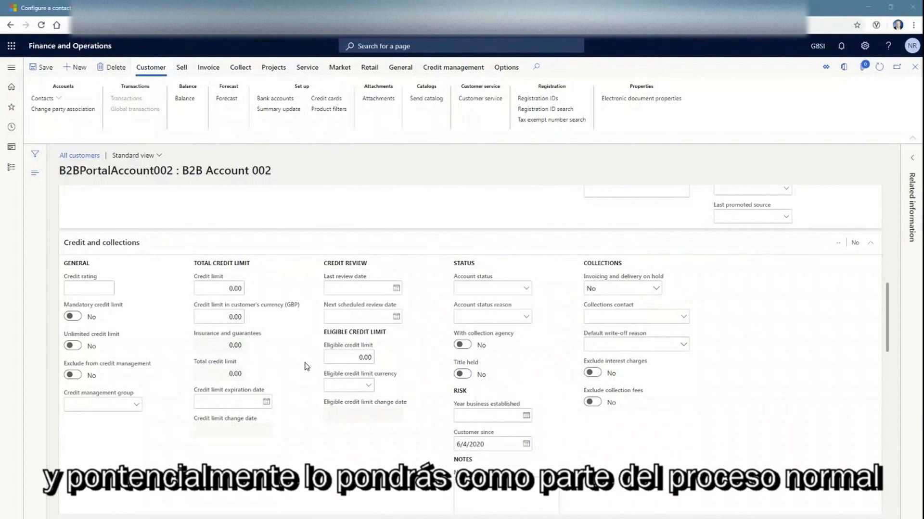
scroll(306, 367, "down", 6)
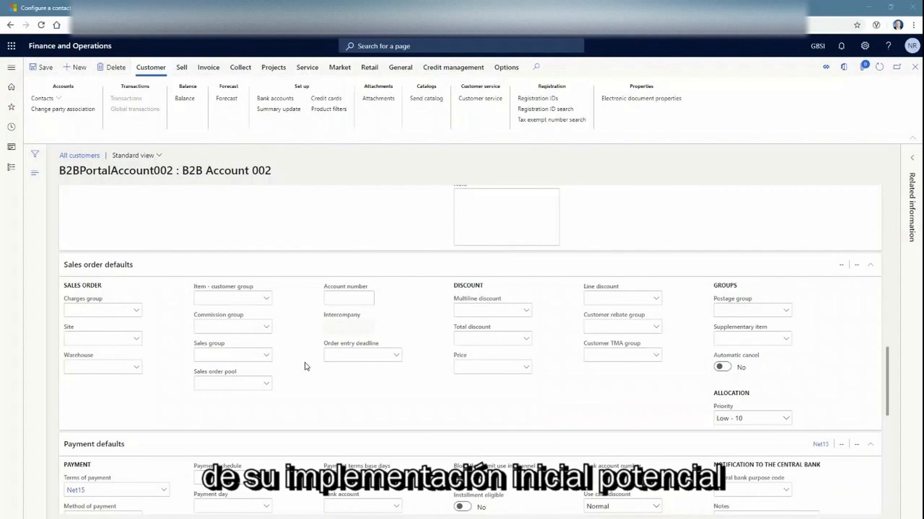
scroll(307, 367, "down", 3)
scroll(151, 342, "up", 2)
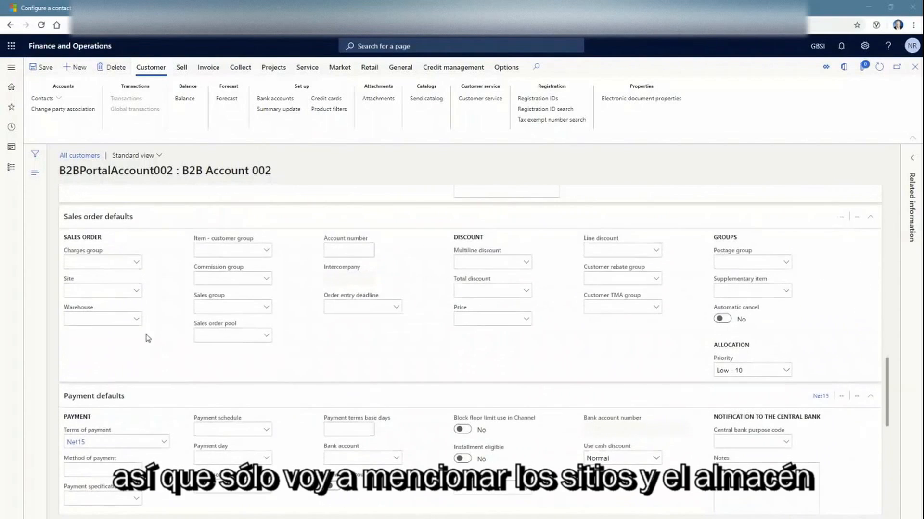
left_click(136, 291)
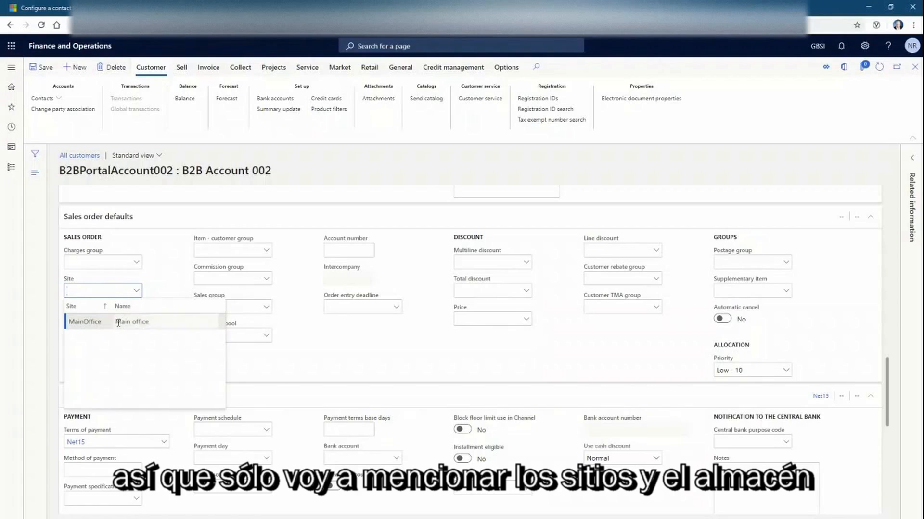
left_click(135, 322)
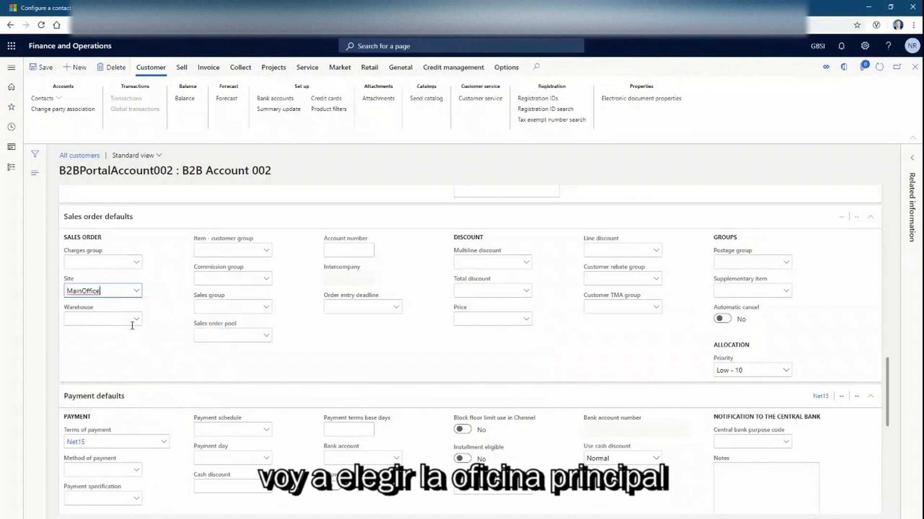
left_click(137, 320)
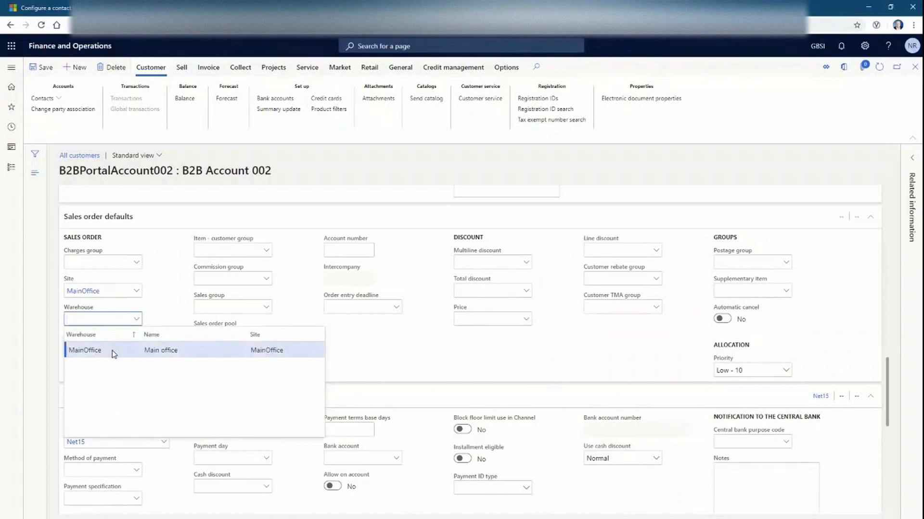
left_click(114, 355)
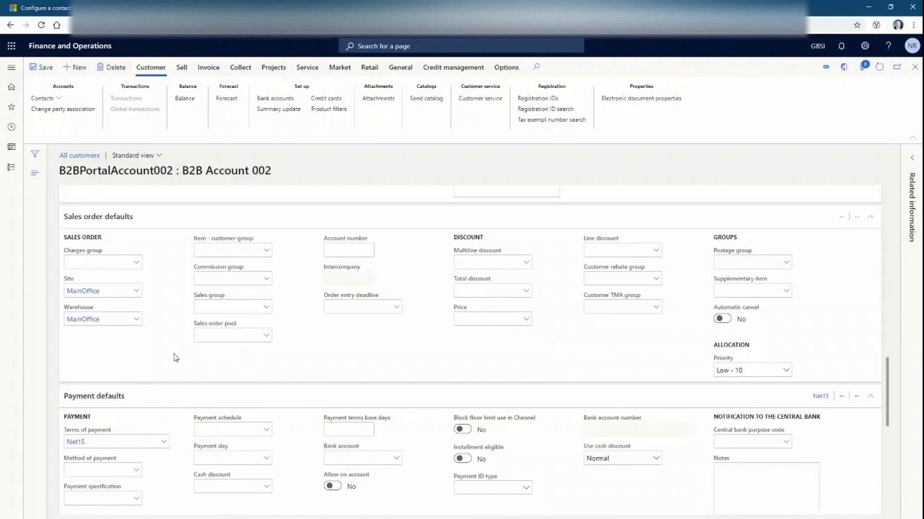
left_click(43, 67)
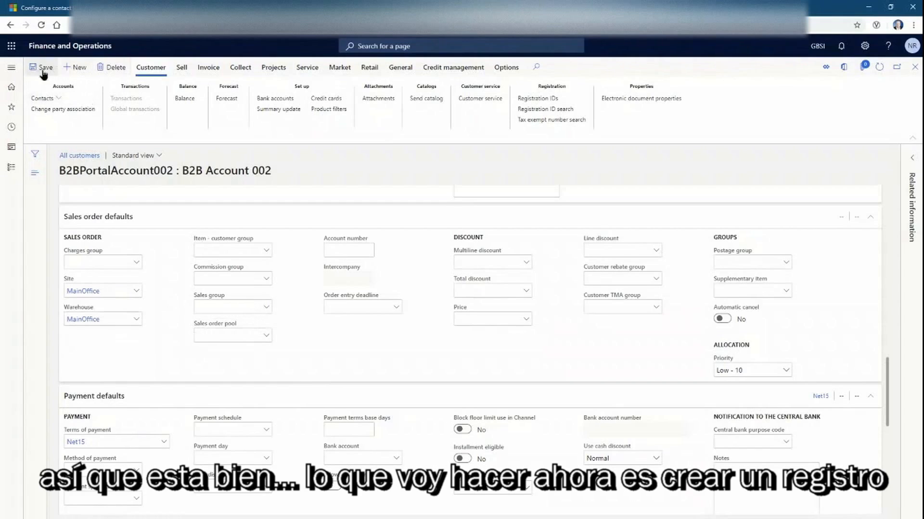
left_click(56, 99)
Add a new contact for B2B Account 002, entering the contact's first and last name
left_click(54, 125)
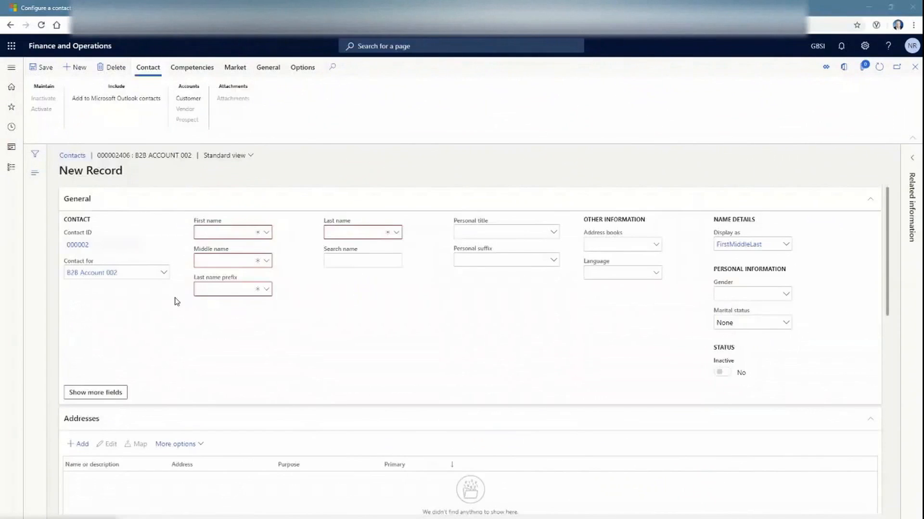
left_click(210, 233)
left_click(211, 233)
type("Bob")
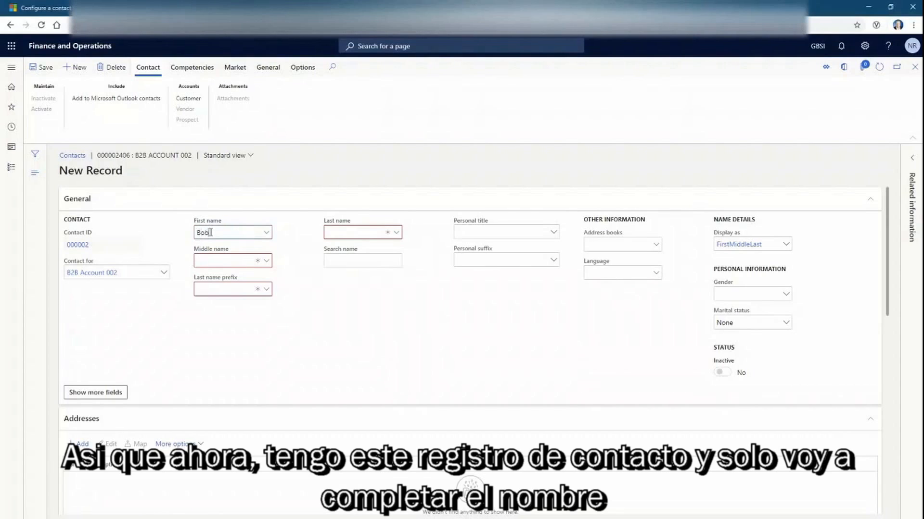
key("Tab")
type("Smith")
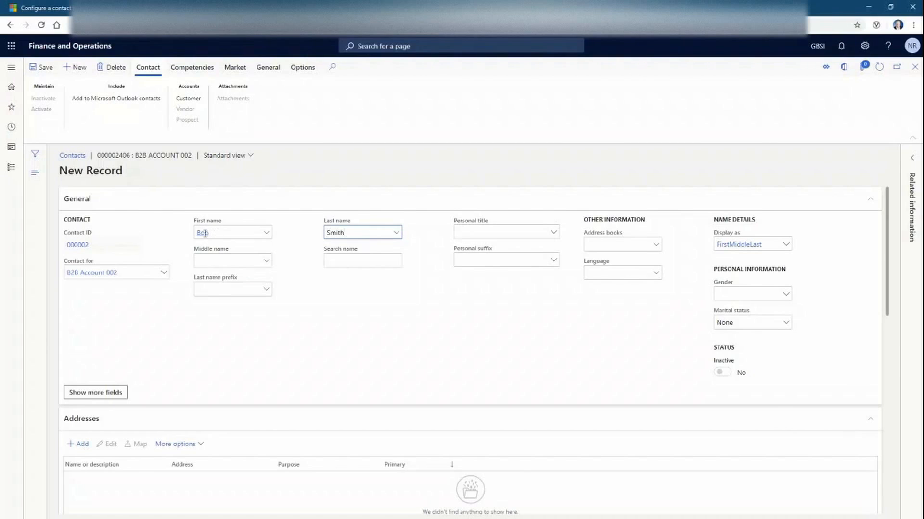
Dismiss the matching-party suggestions and scroll down to the empty Addresses section
left_click(728, 430)
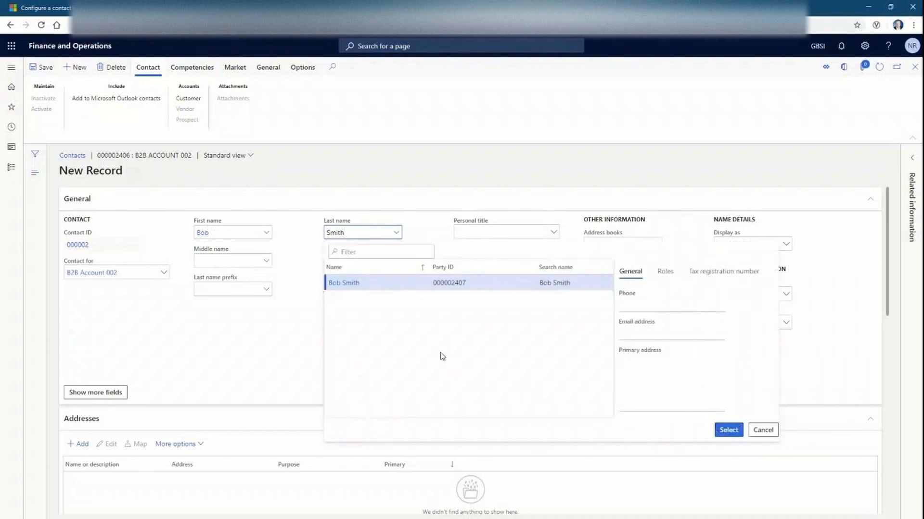
left_click(308, 335)
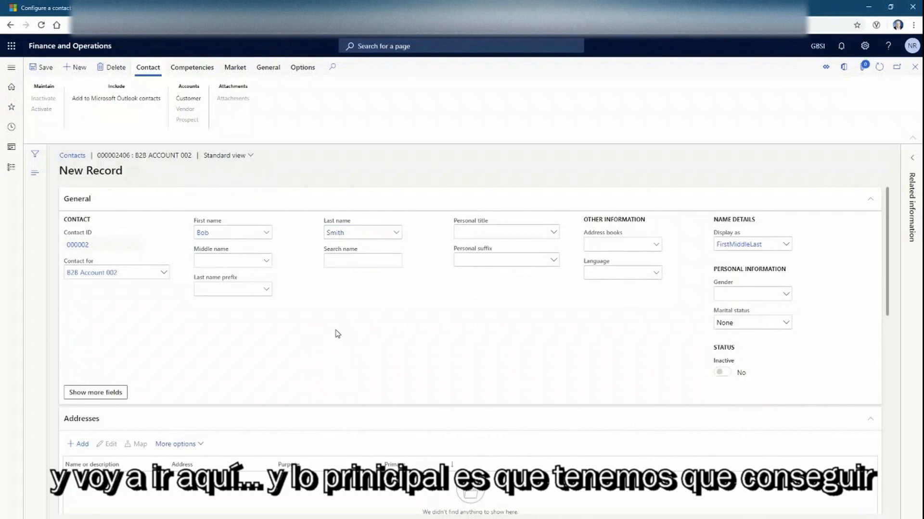
scroll(336, 334, "down", 2)
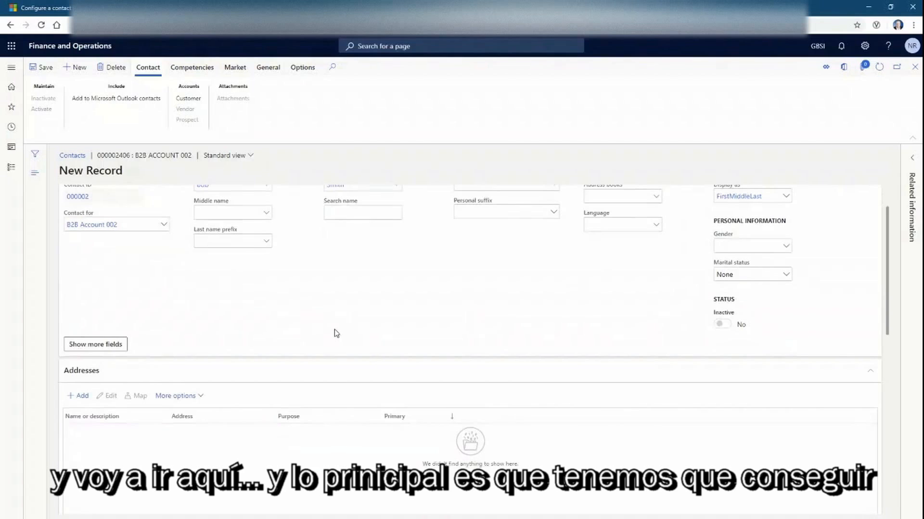
scroll(336, 333, "down", 1)
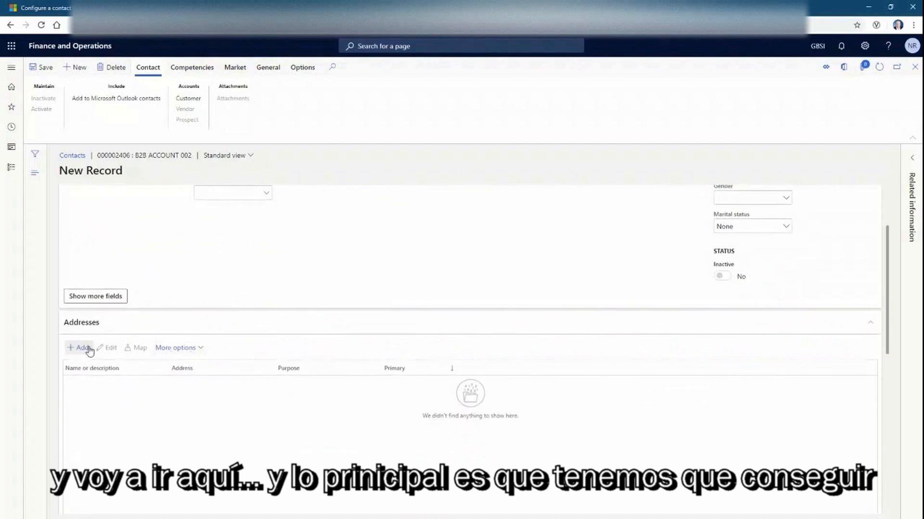
Add a primary Business address described as 'Office' with the contact's street, country GBR
left_click(85, 348)
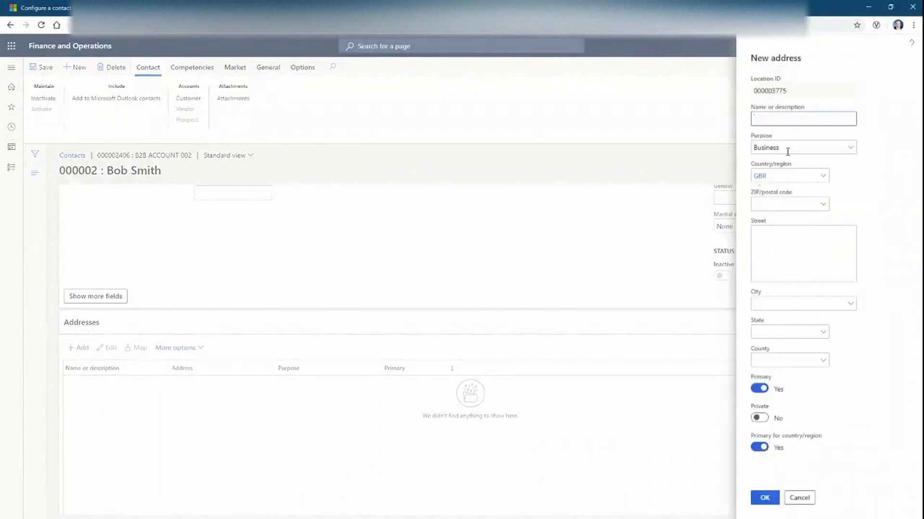
type("Office")
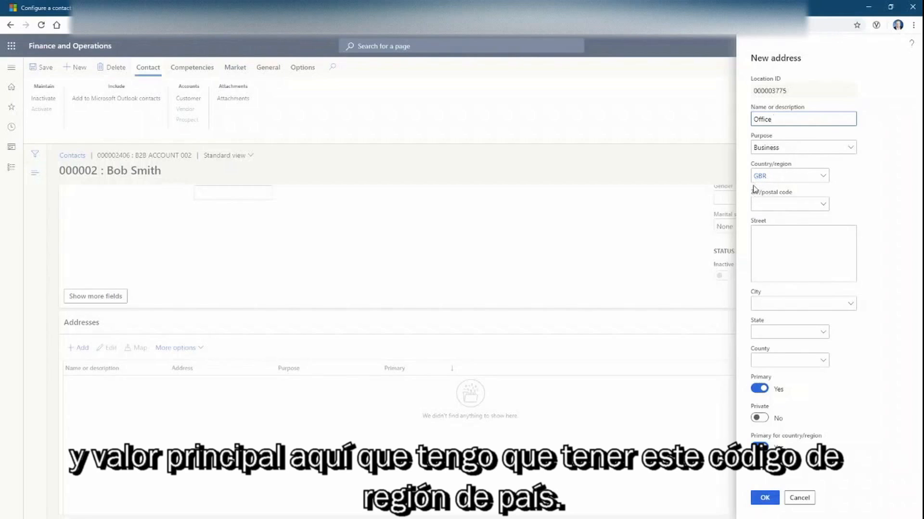
left_click(772, 244)
type("y Place,")
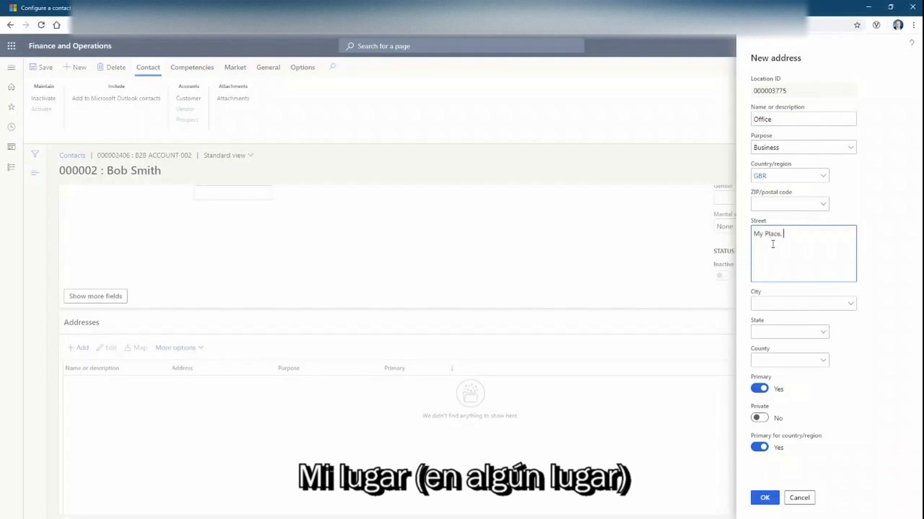
type(" Somewhere")
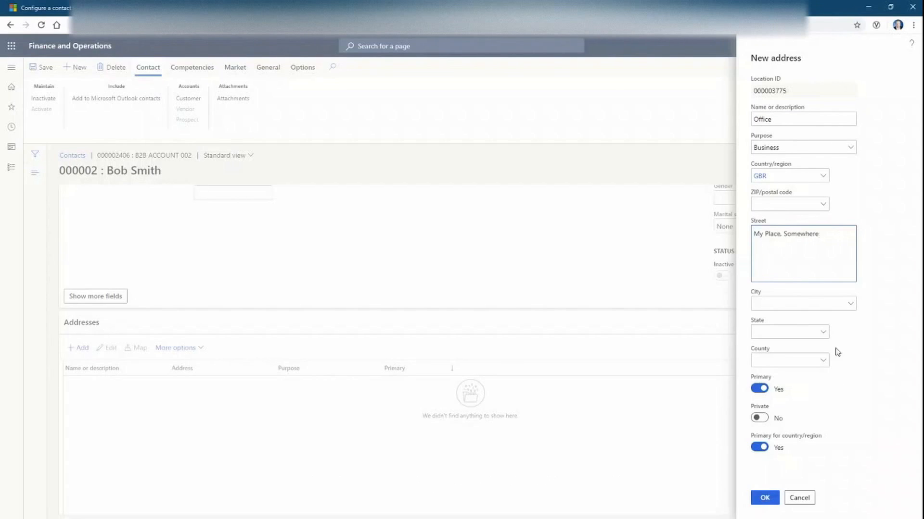
left_click(762, 498)
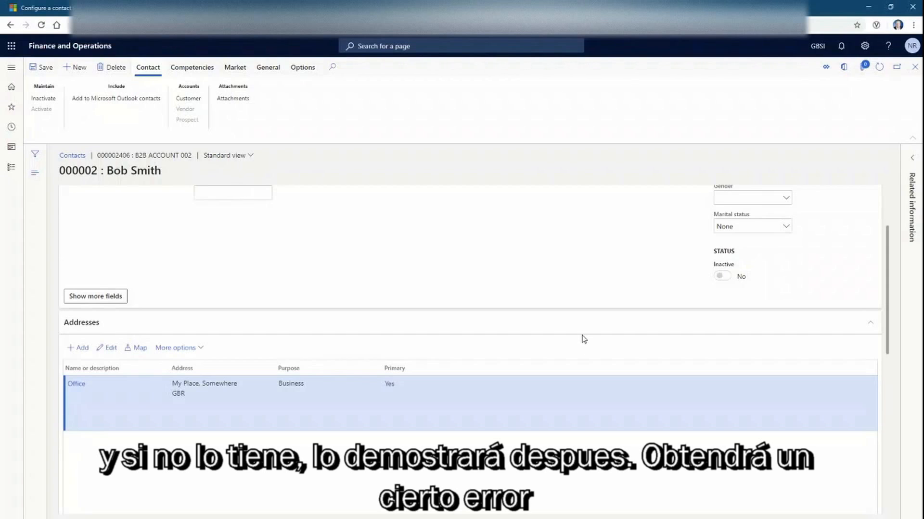
scroll(584, 339, "up", 1)
scroll(584, 339, "down", 1)
scroll(583, 339, "up", 1)
scroll(583, 339, "up", 1)
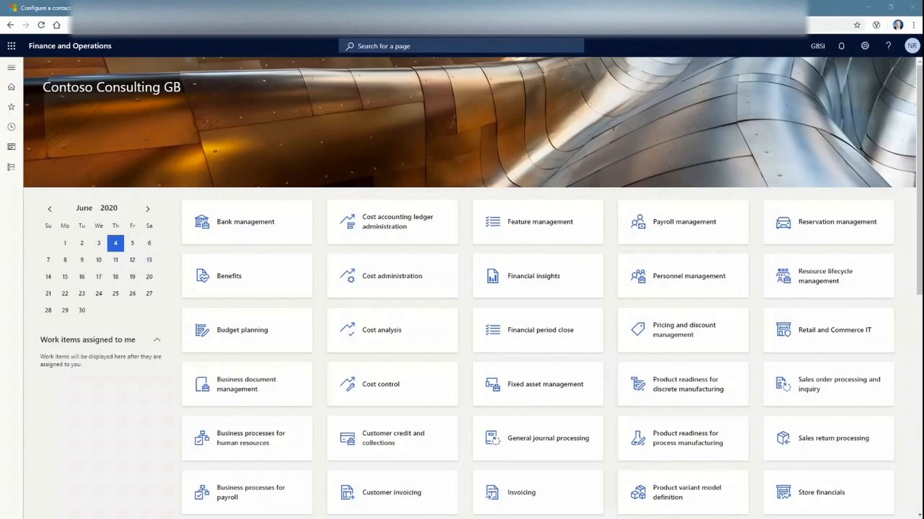
Open Sales and marketing > All customers and select the B2B Account 002 customer
left_click(11, 167)
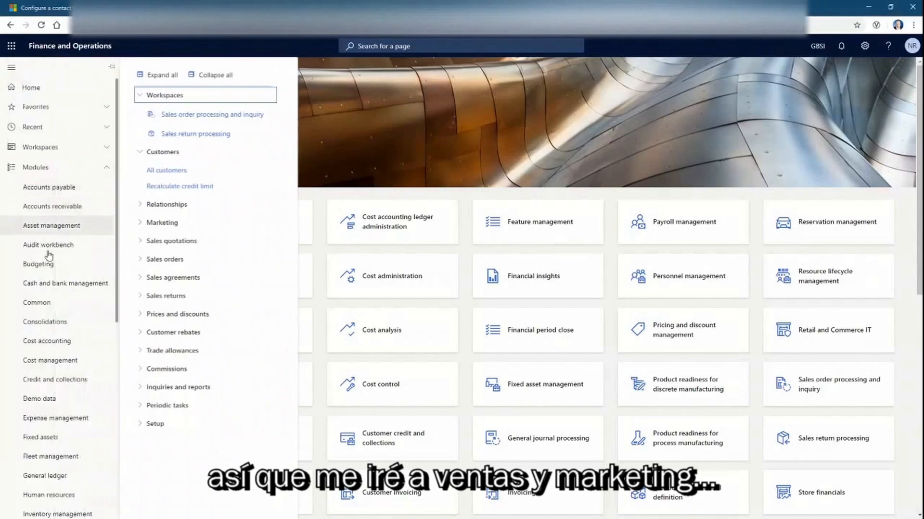
scroll(55, 380, "down", 6)
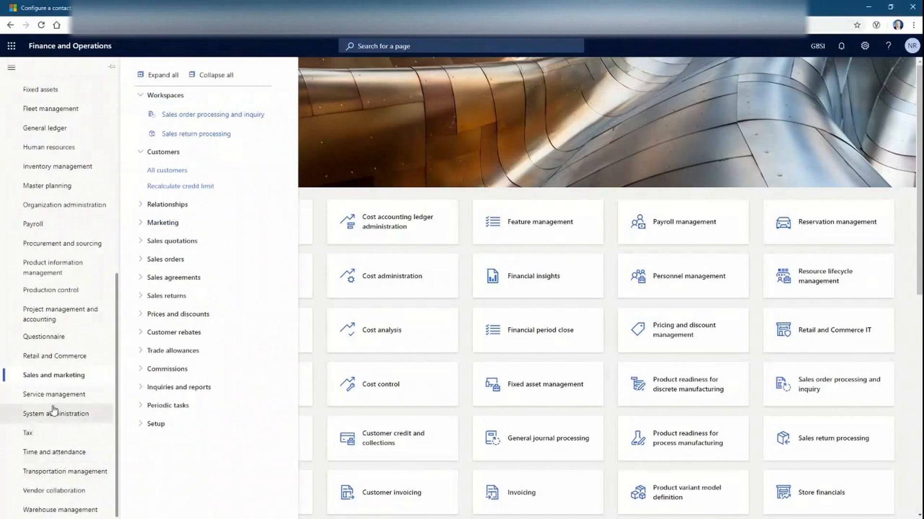
left_click(173, 171)
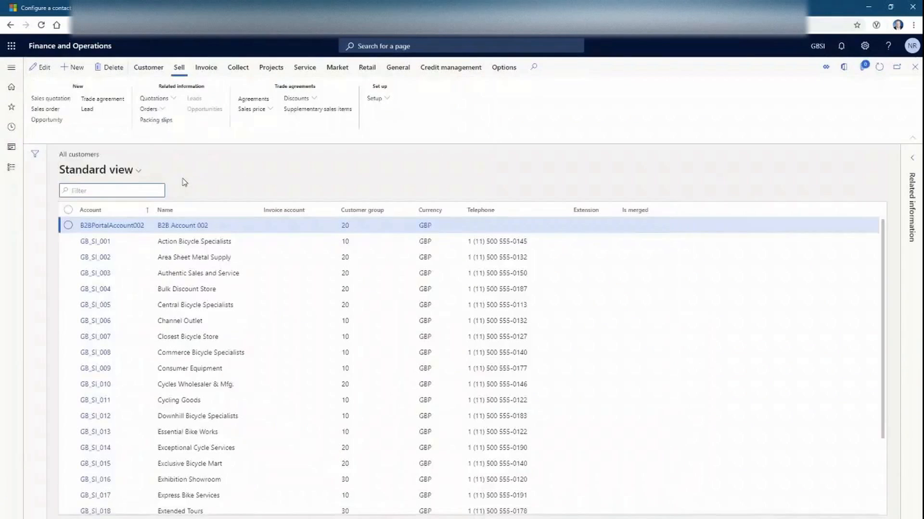
left_click(68, 226)
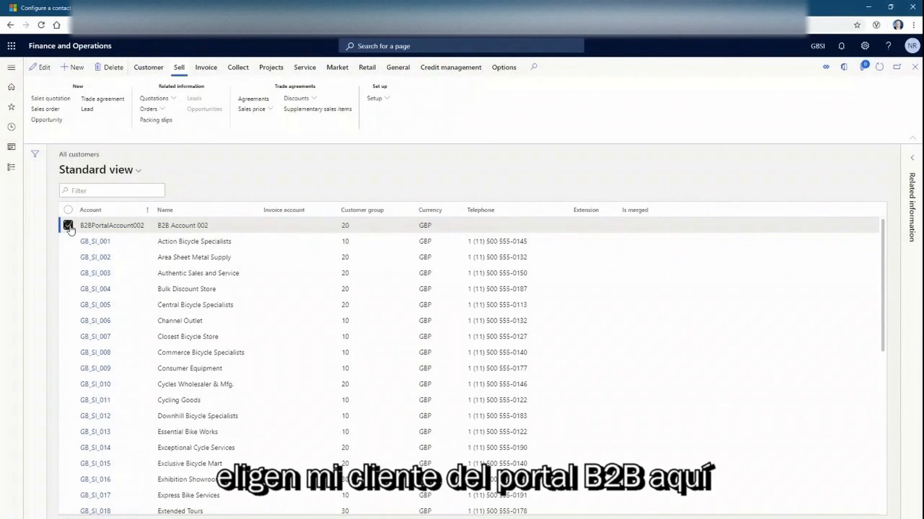
View the customer's contacts and reopen the new contact's detail record
left_click(146, 68)
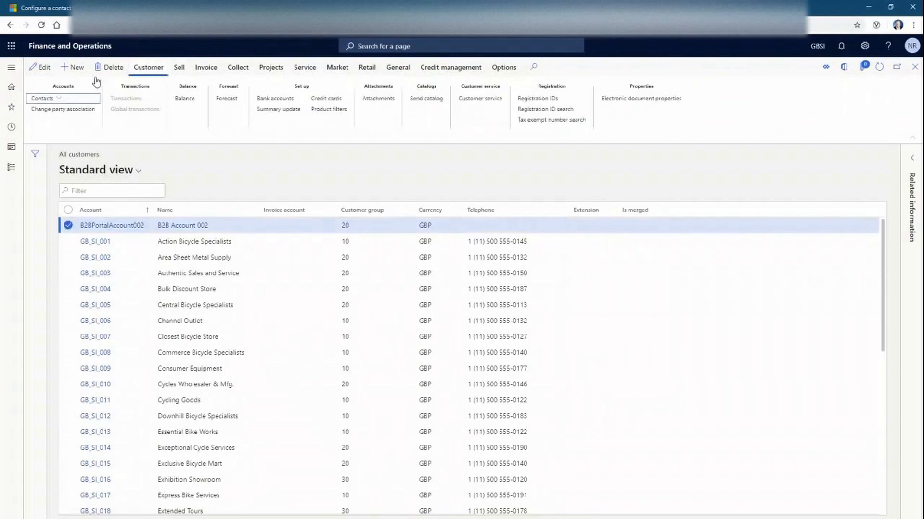
left_click(57, 97)
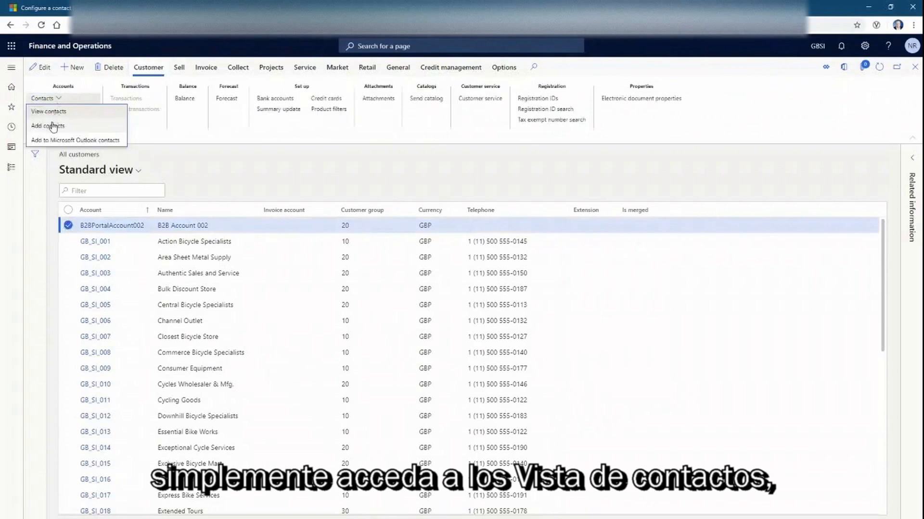
left_click(53, 112)
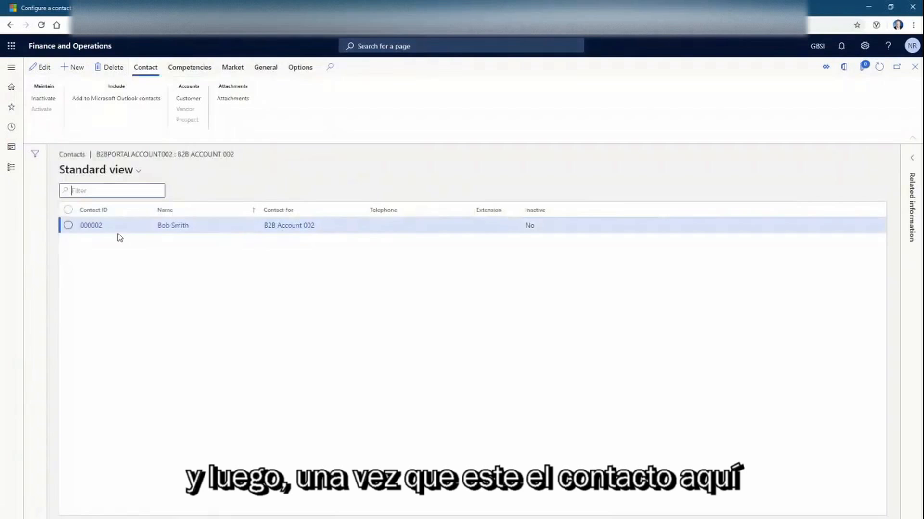
left_click(200, 232)
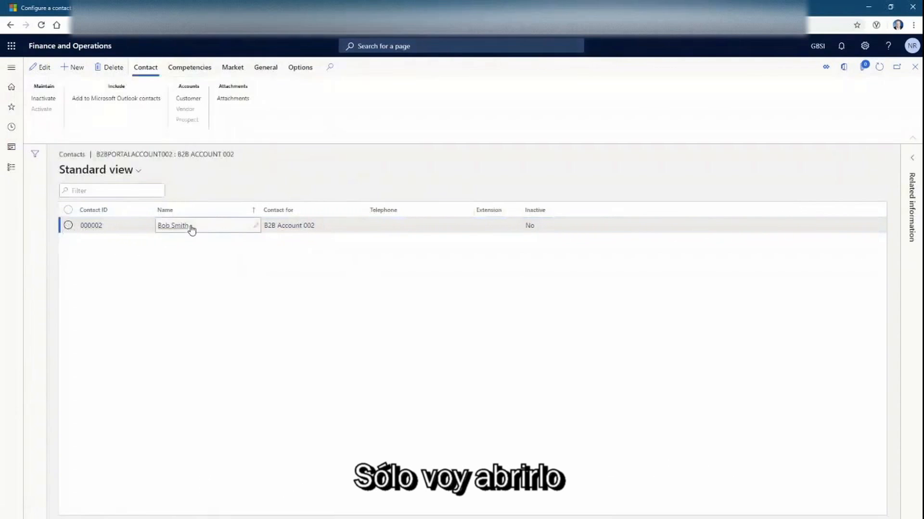
left_click(183, 229)
Edit the contact and add a contact information entry described 'Email' of type Email address
scroll(176, 241, "down", 6)
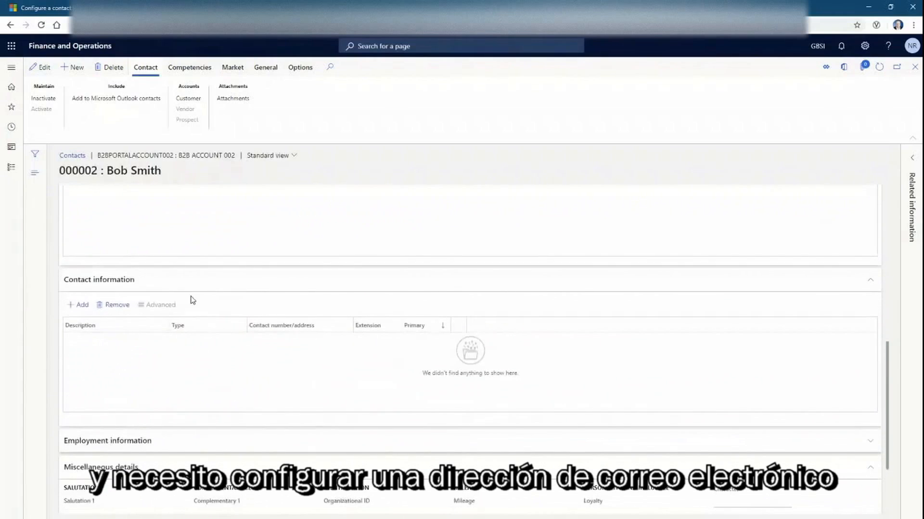
left_click(81, 304)
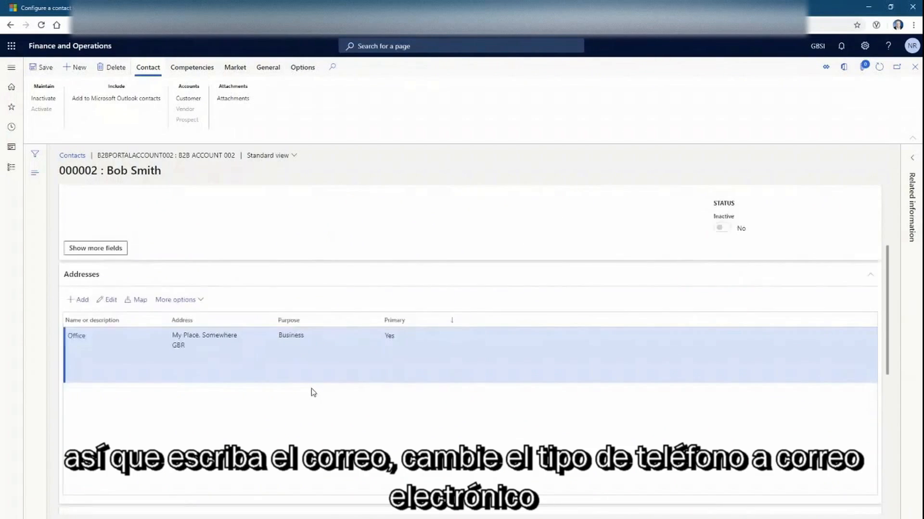
left_click(103, 343)
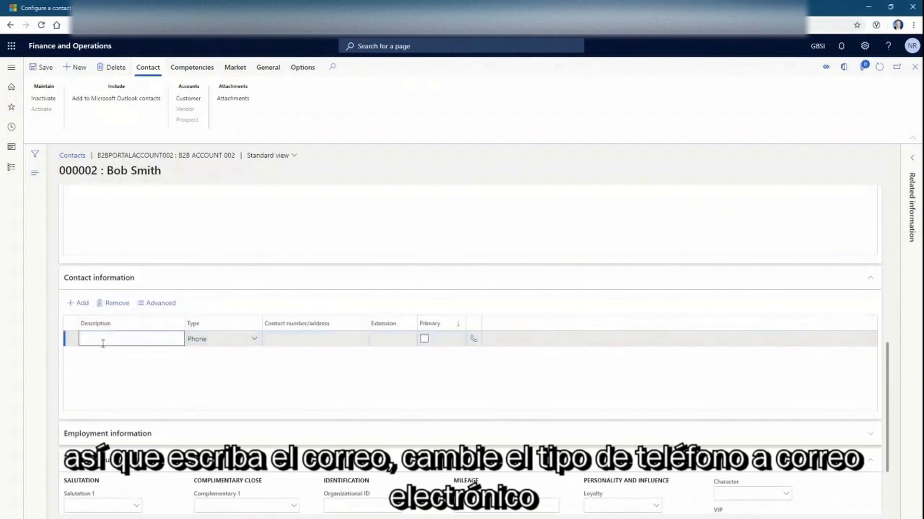
type("Email")
key("Tab")
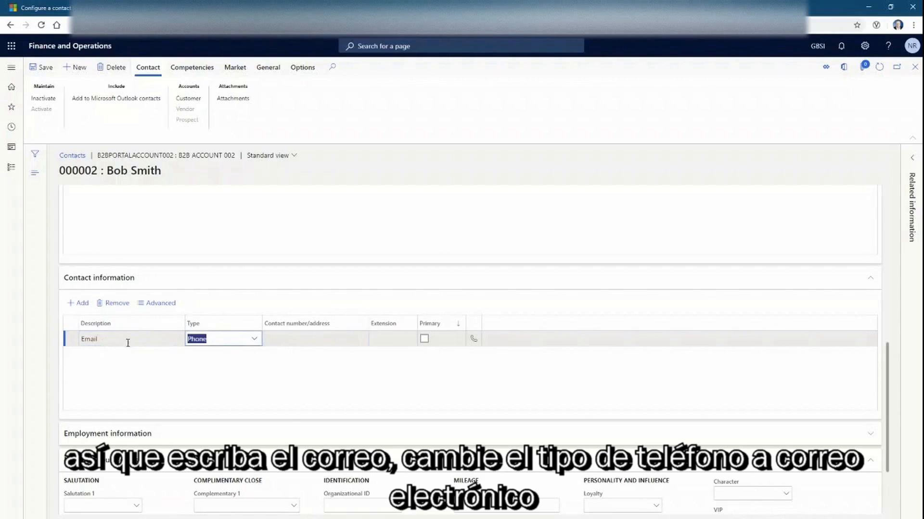
left_click(254, 339)
left_click(217, 217)
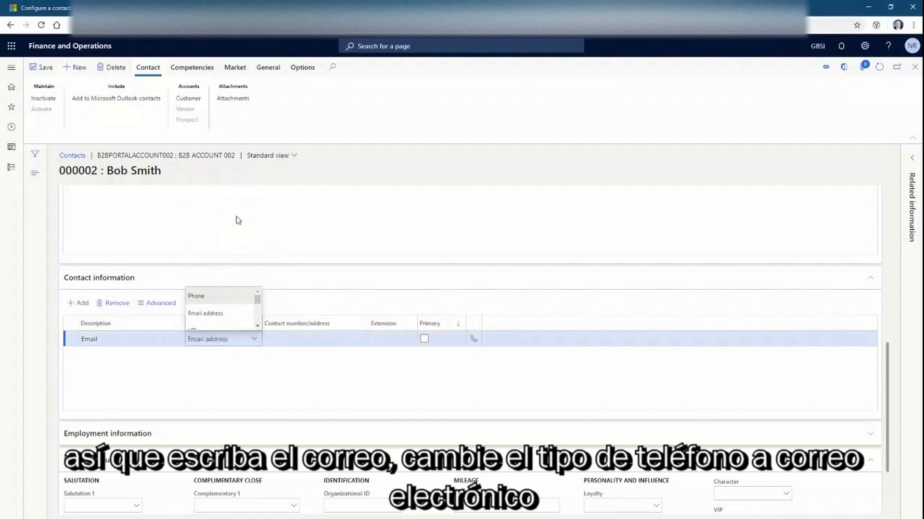
Enter the contact's e-mail address, mark it Primary, and save the contact record
left_click(283, 340)
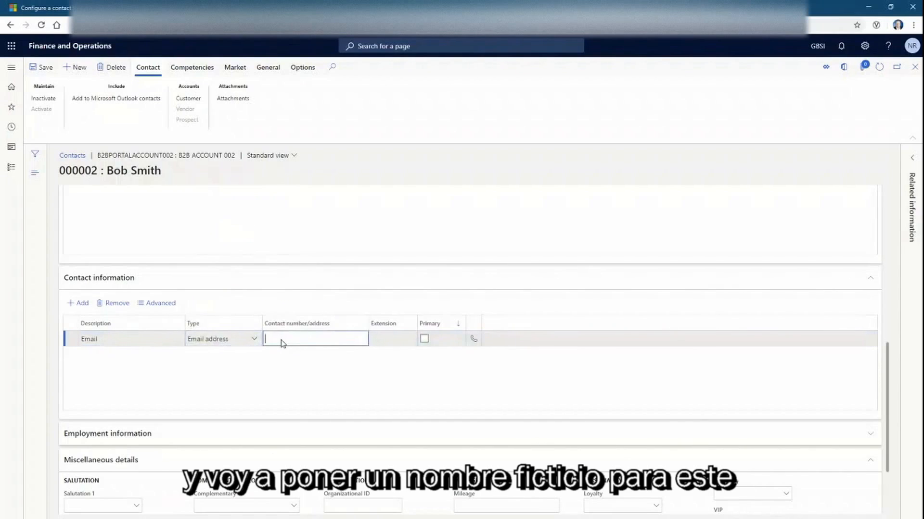
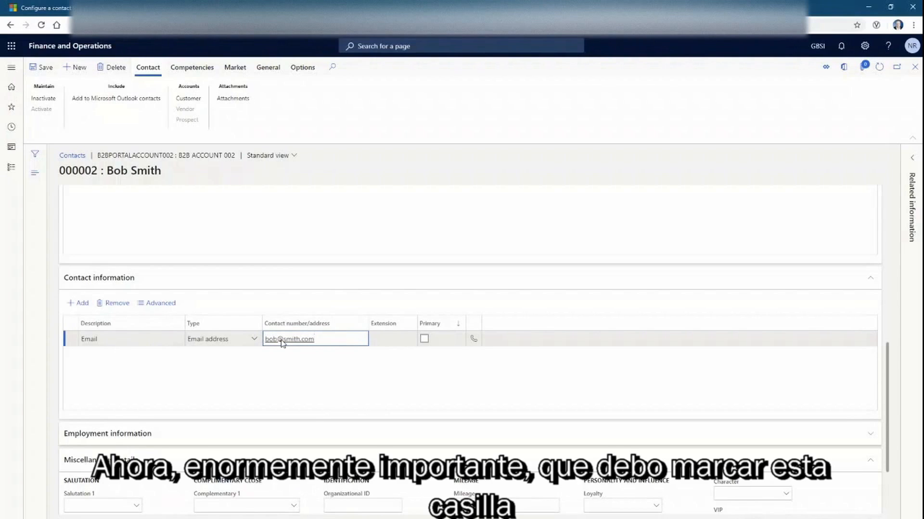
left_click(424, 339)
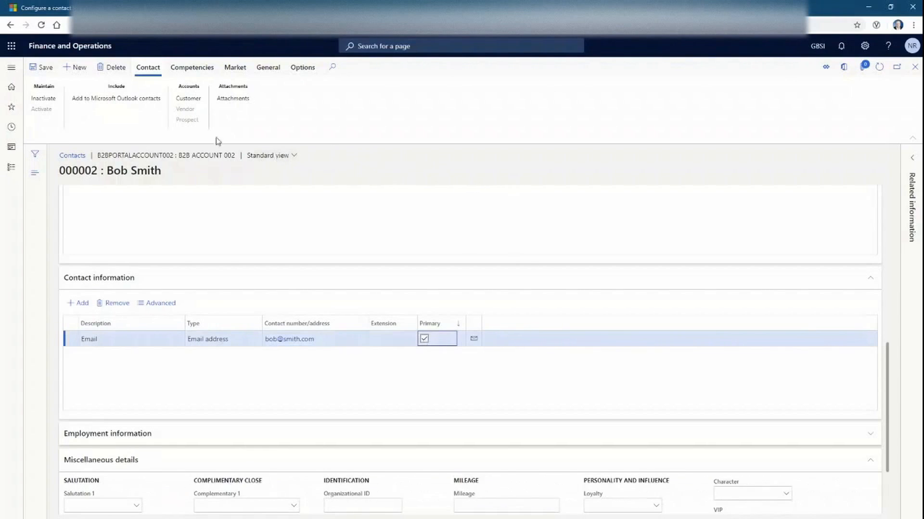
left_click(42, 69)
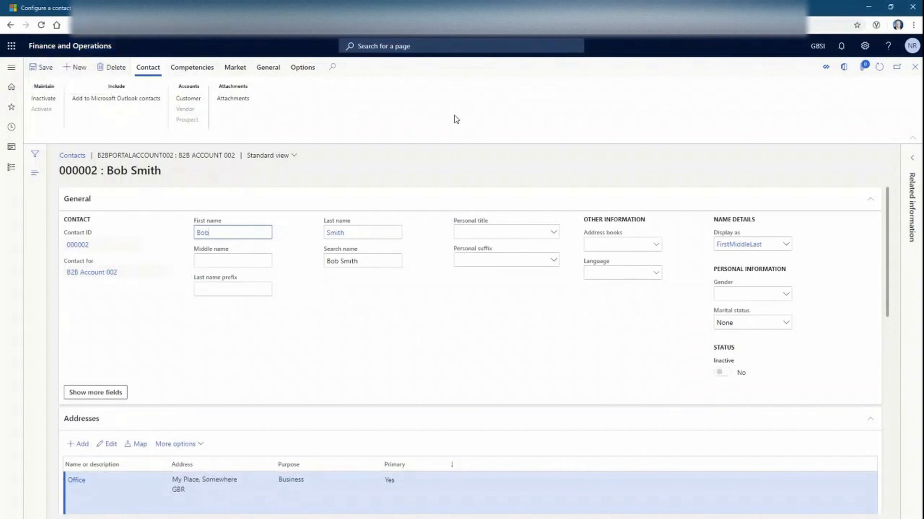
left_click(72, 46)
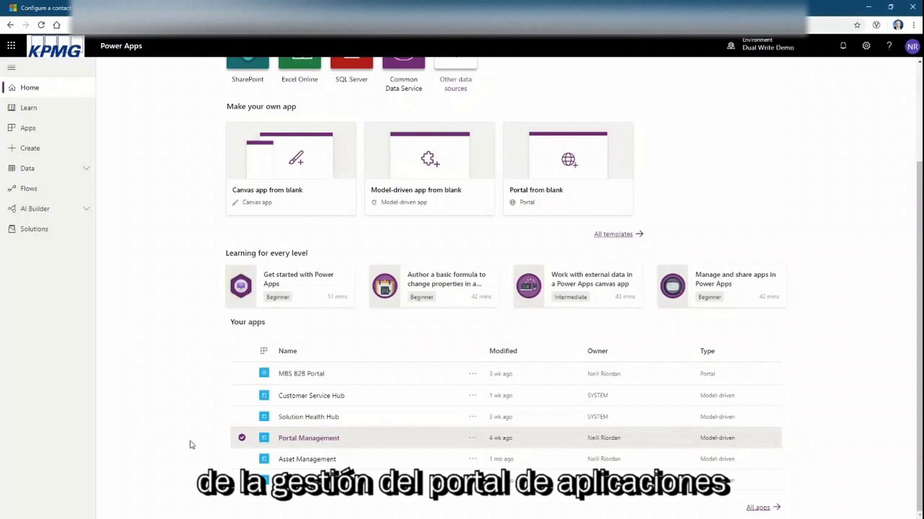
Launch the Portal Management app from the Power Apps home page
left_click(325, 439)
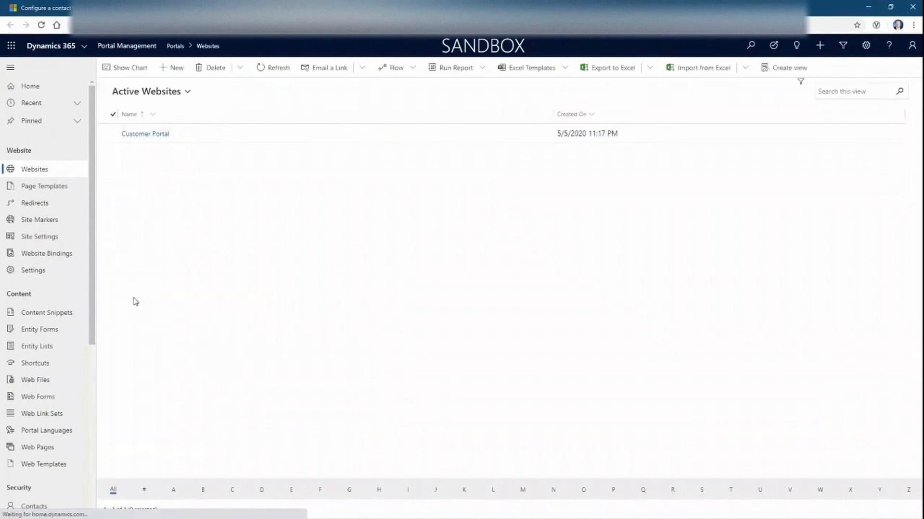
Show the Active Contacts view, select the B2B Account 002 contact, and create an invitation for it
left_click_drag(93, 227, 85, 348)
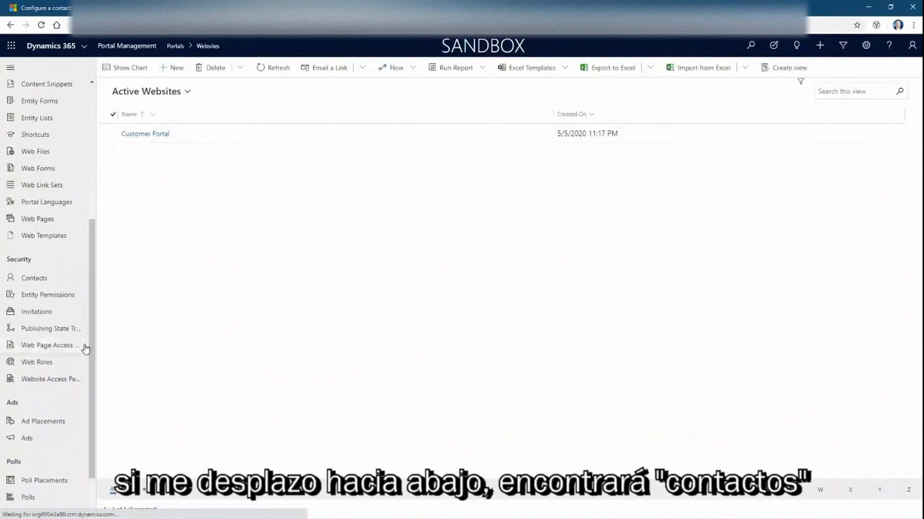
left_click(42, 278)
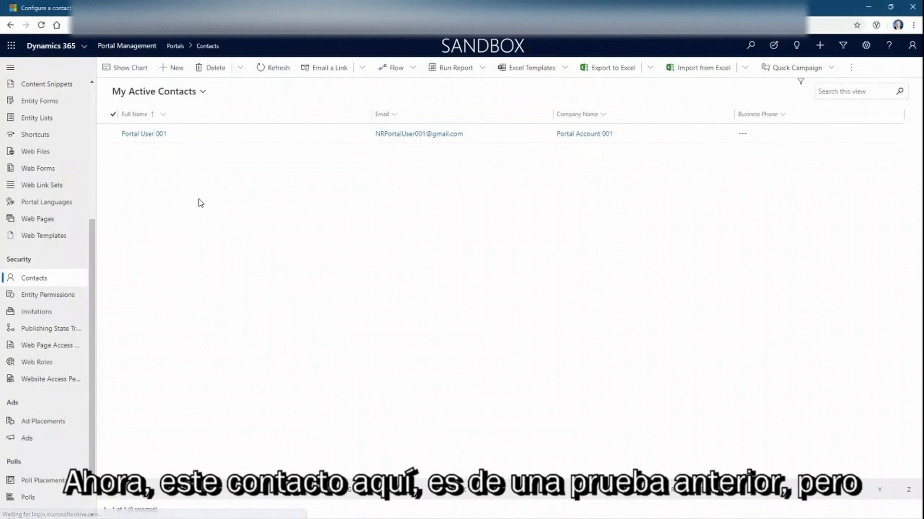
left_click(203, 92)
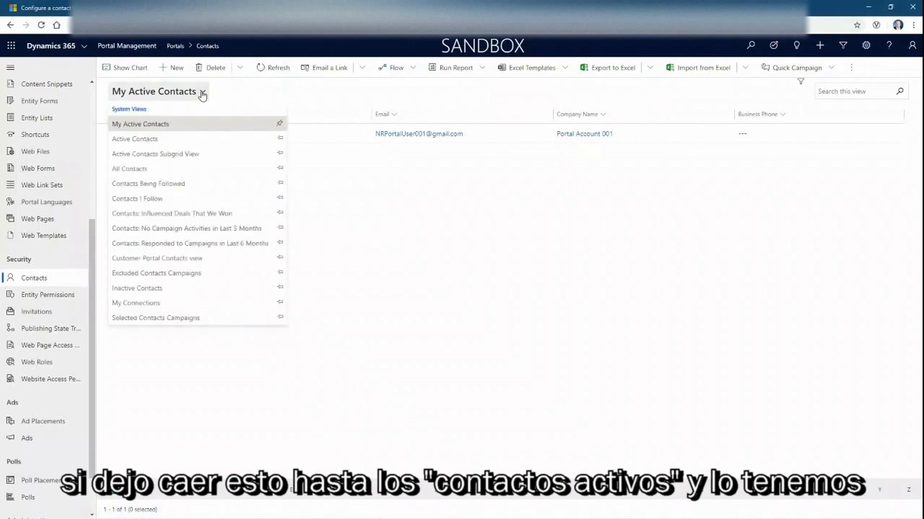
left_click(166, 142)
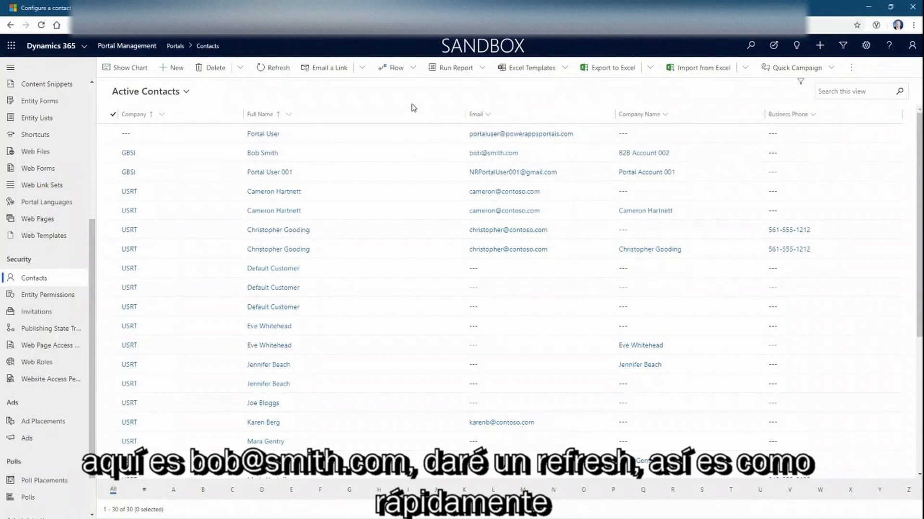
left_click(272, 73)
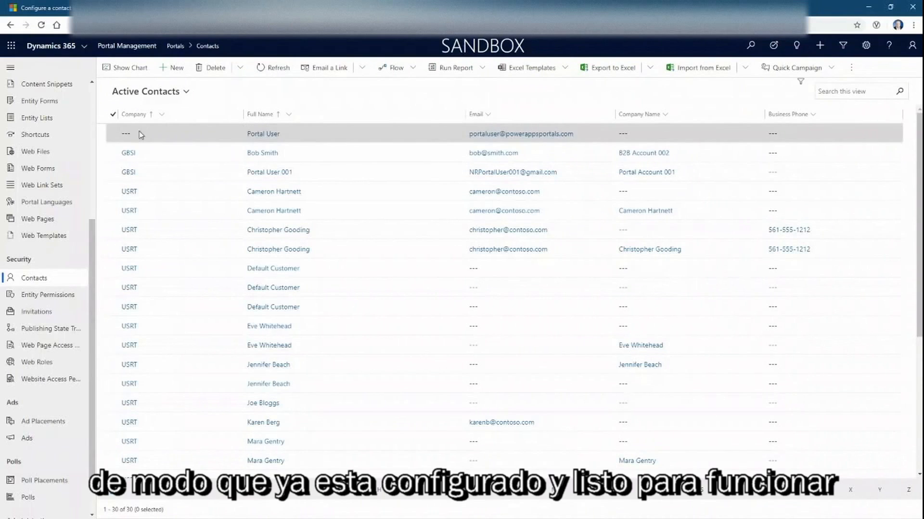
left_click(111, 154)
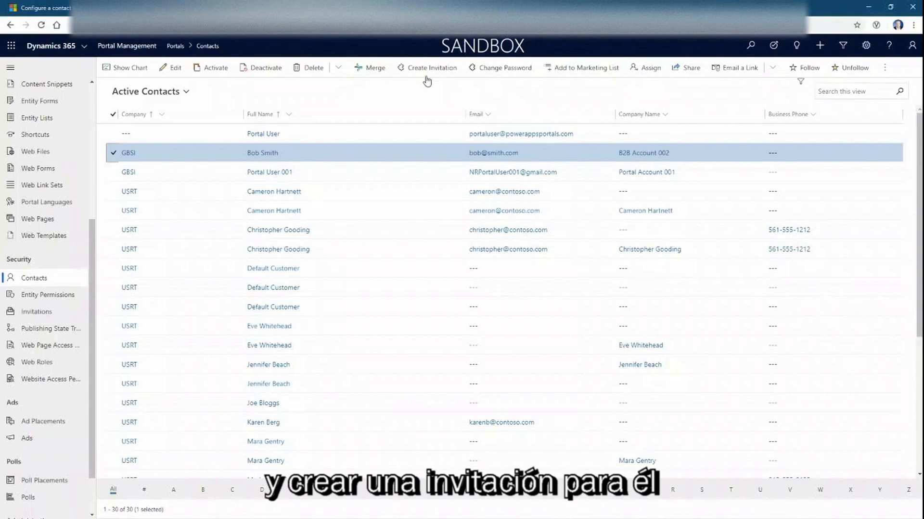
left_click(428, 69)
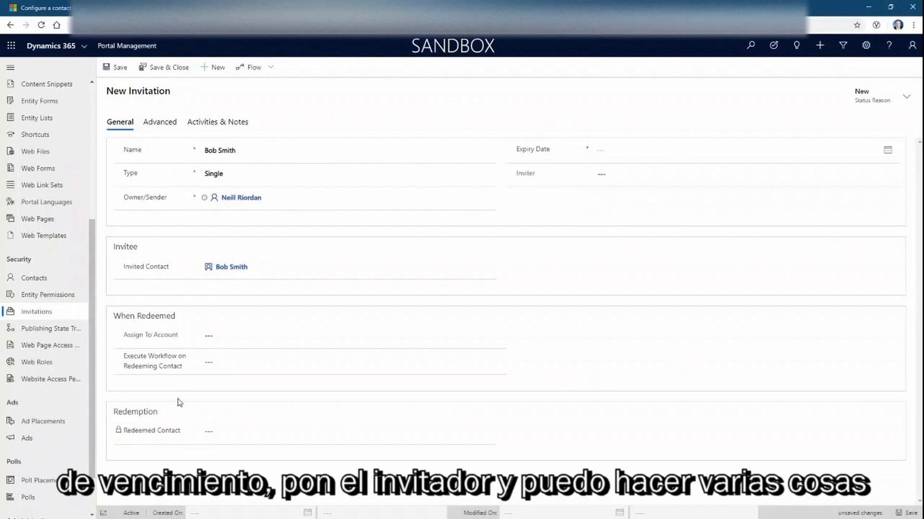
Set Assign To Account to B2B Account 002 by searching 'b2b', then save the invitation
left_click(240, 335)
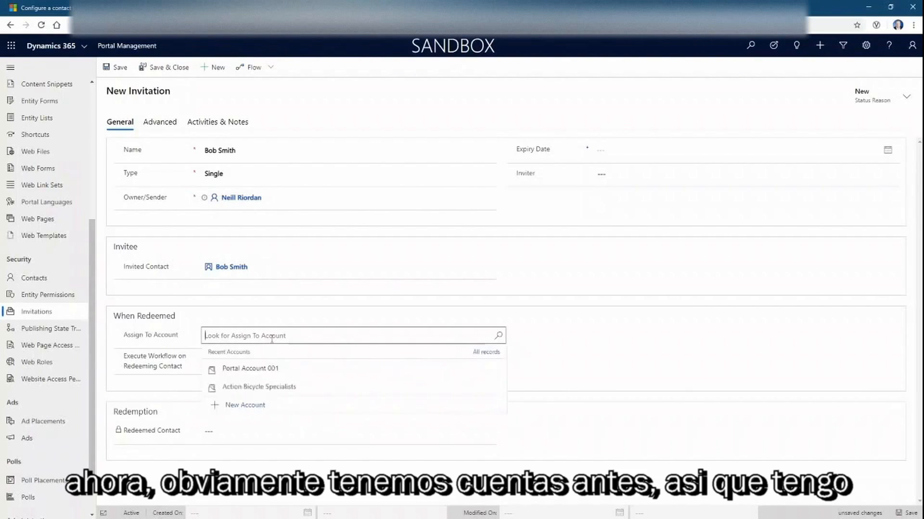
type("b2b")
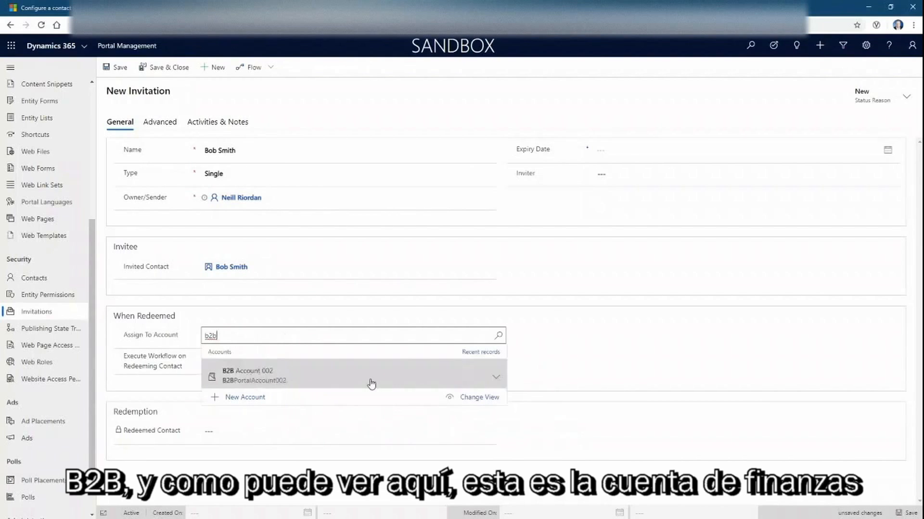
left_click(307, 378)
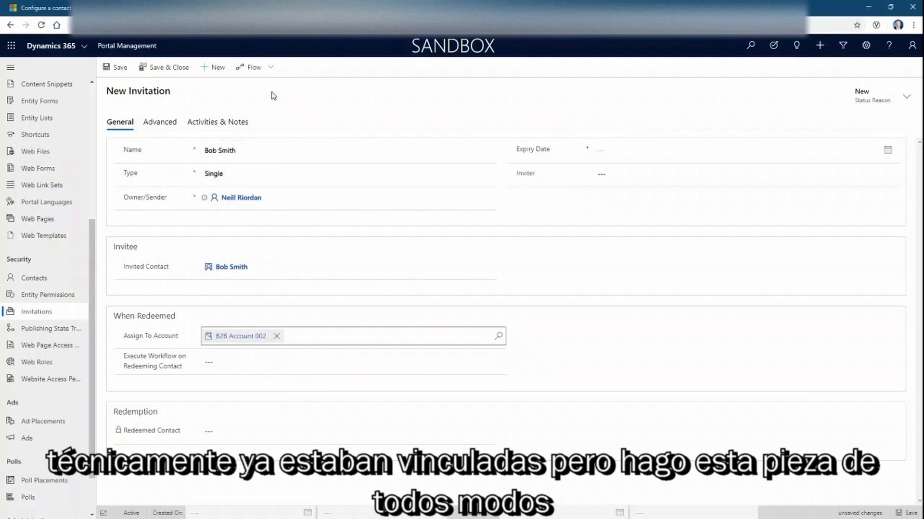
left_click(114, 69)
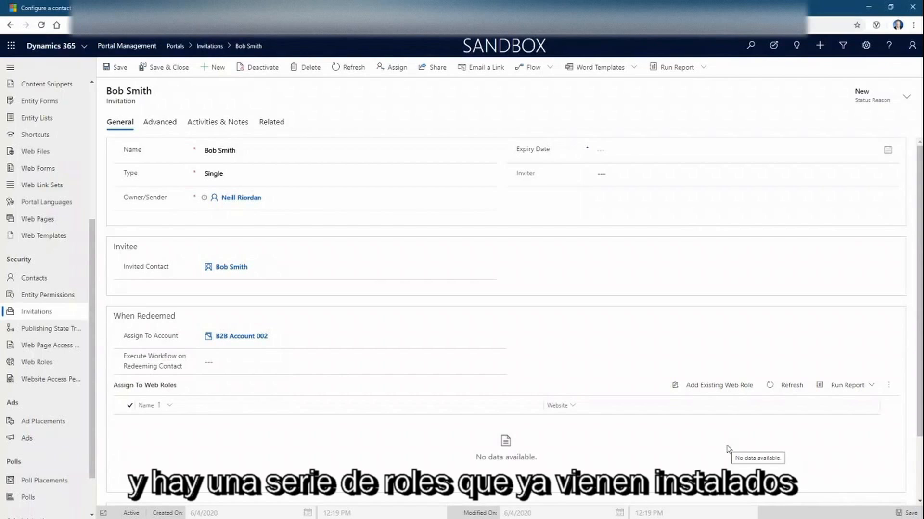
Add the existing Customer Representative web role to the invitation, chosen from All records
left_click(718, 387)
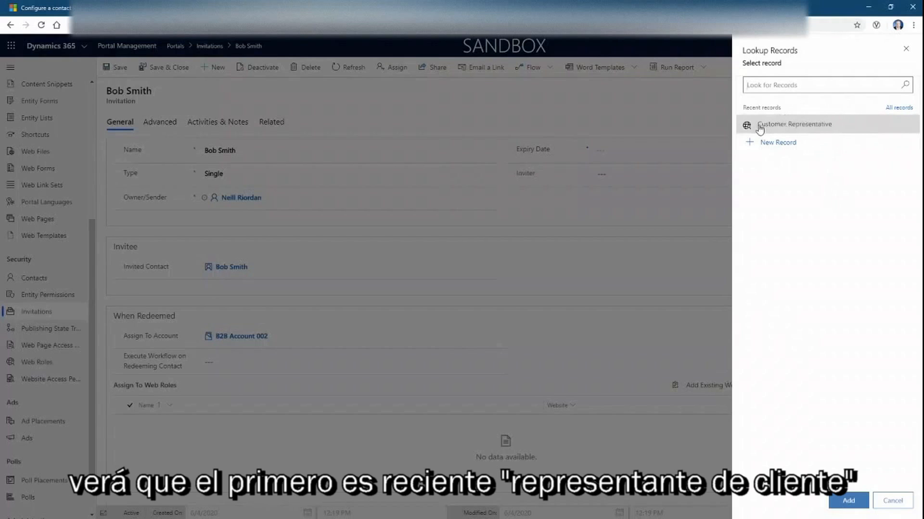
left_click(905, 109)
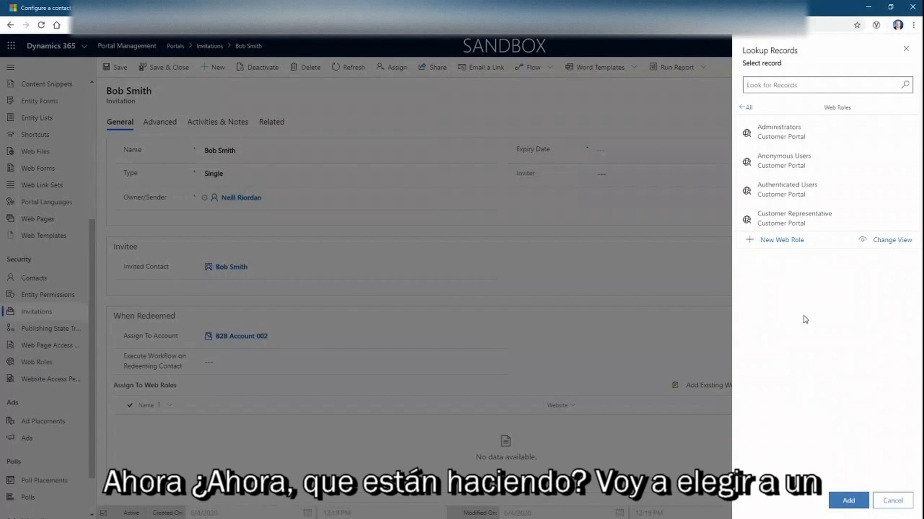
left_click(807, 220)
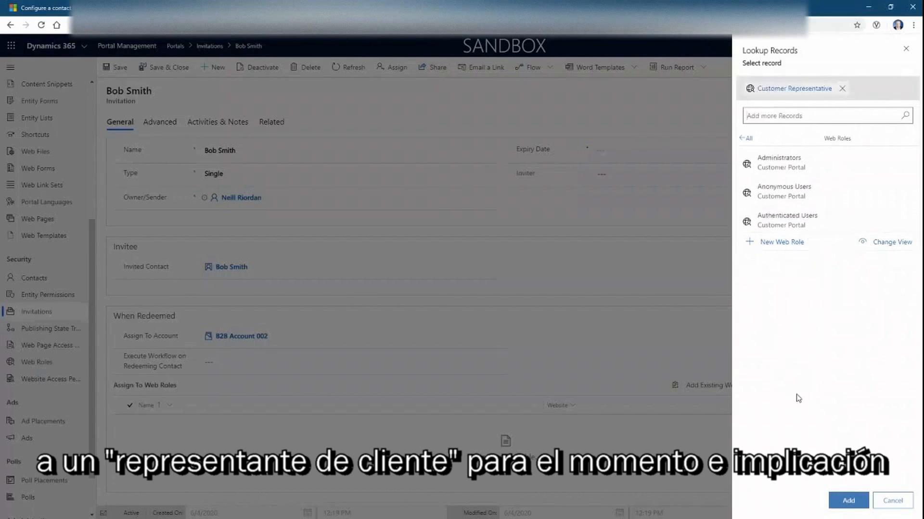
left_click(848, 500)
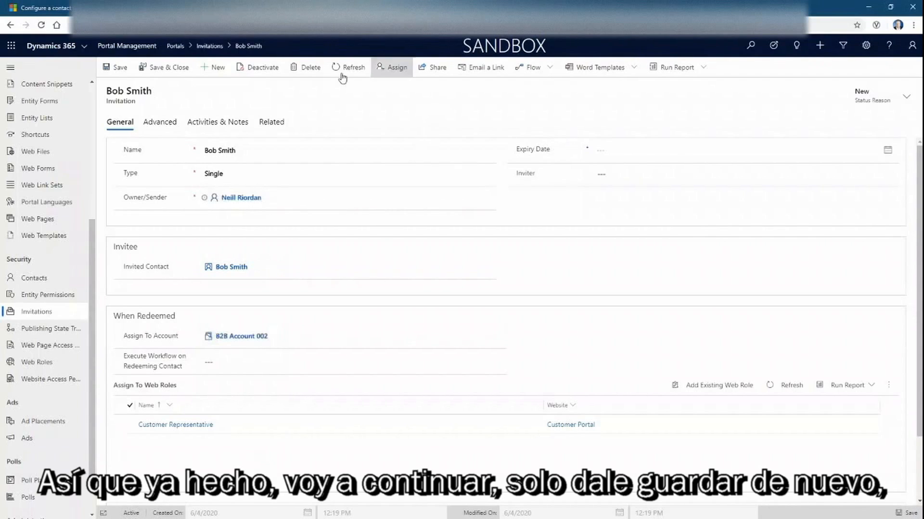
Save the invitation and run the Send Invitation workflow from Flow, confirming with OK
left_click(120, 77)
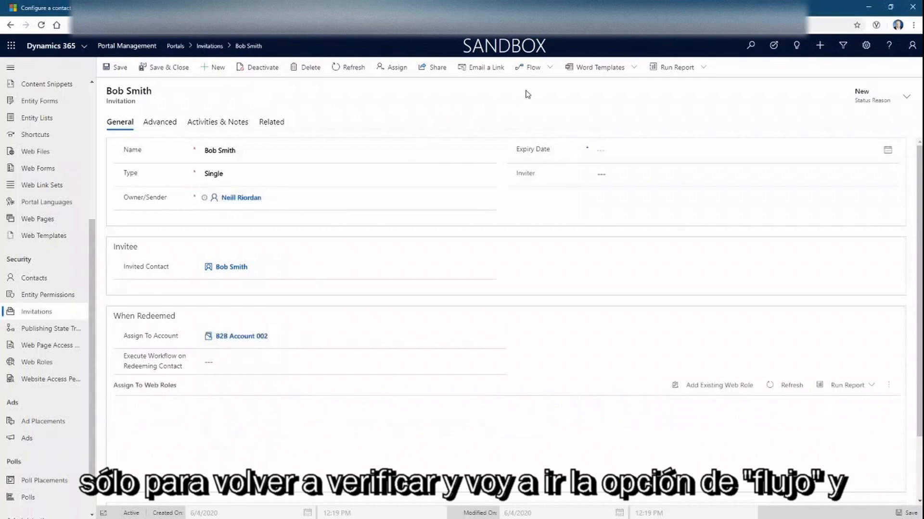
left_click(551, 69)
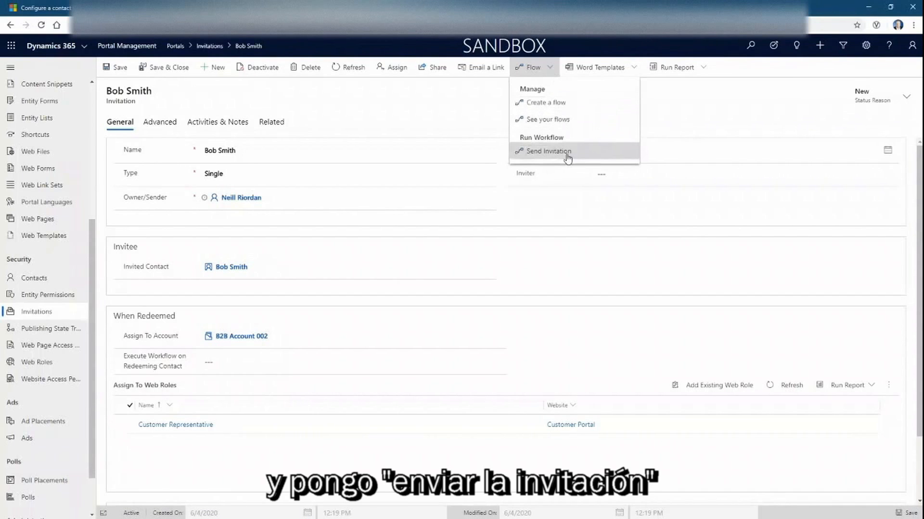
left_click(545, 157)
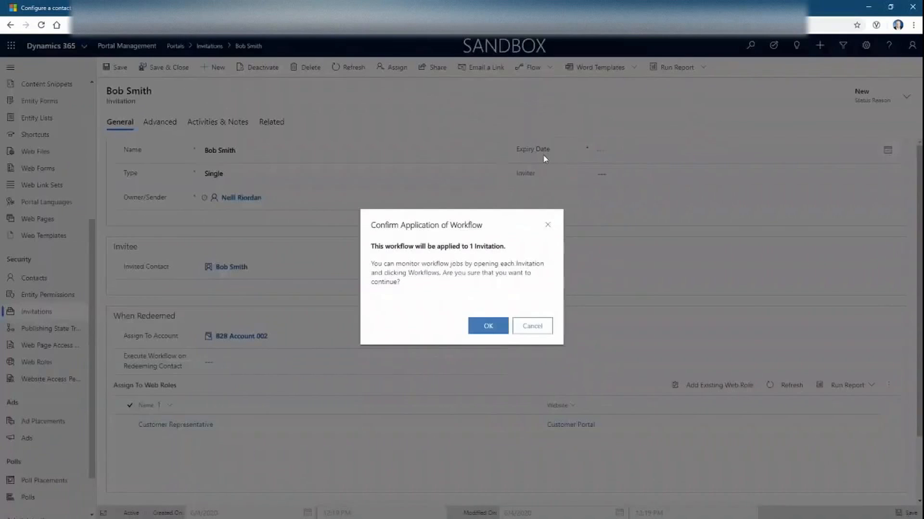
left_click(482, 331)
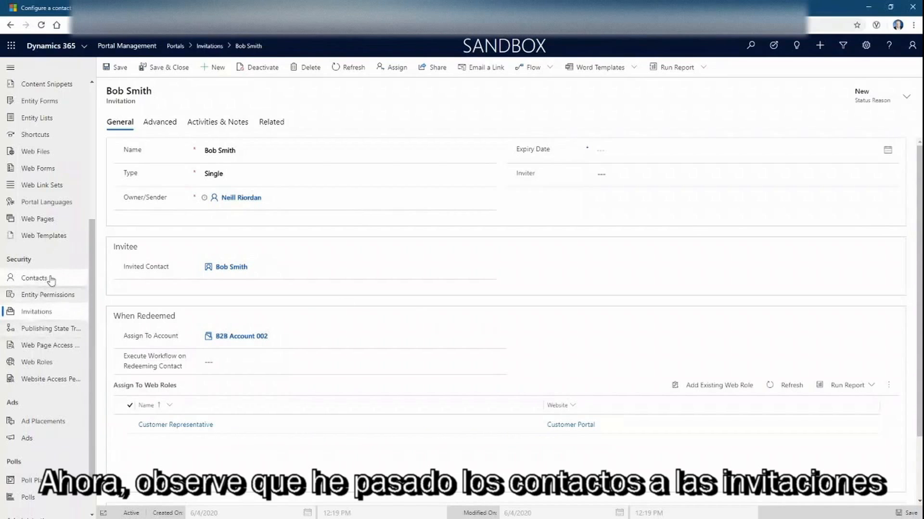
Open the invitation, select its full Invitation Code on the Advanced tab, and switch to the portal sign-in page
left_click(50, 313)
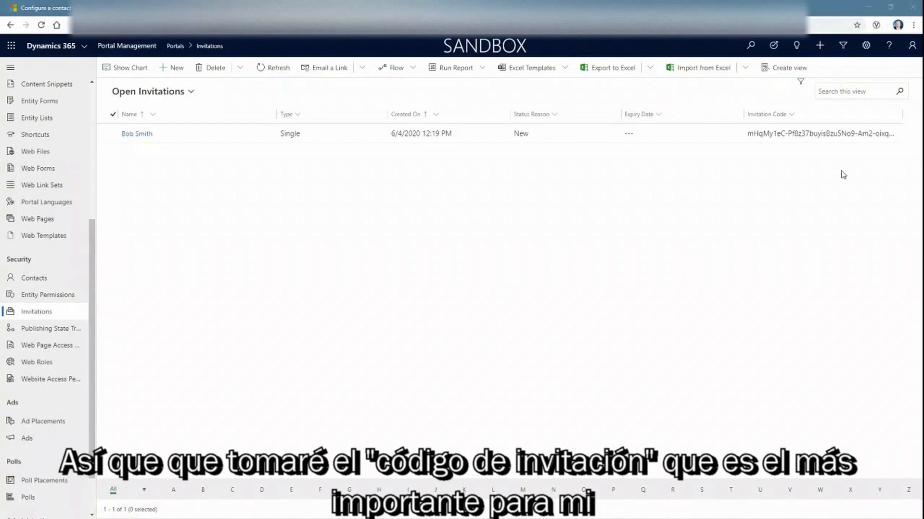
left_click(776, 134)
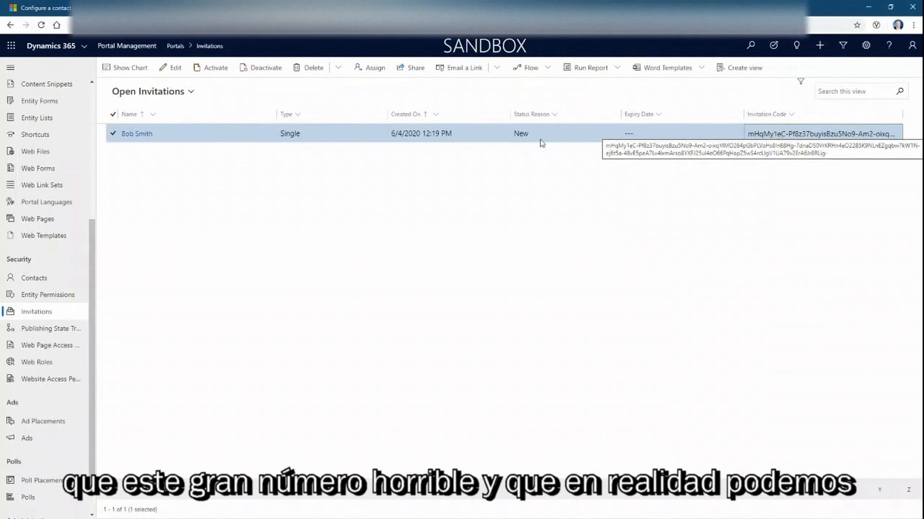
double_click(232, 133)
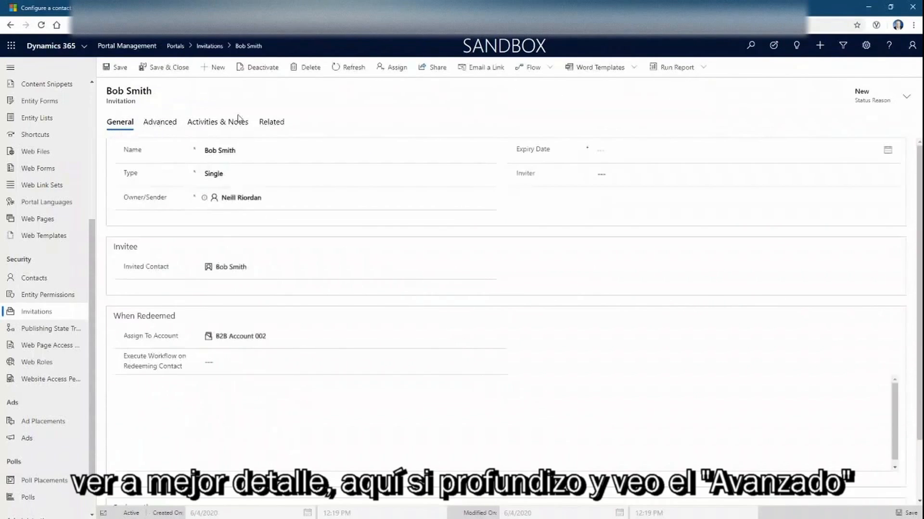
left_click(159, 124)
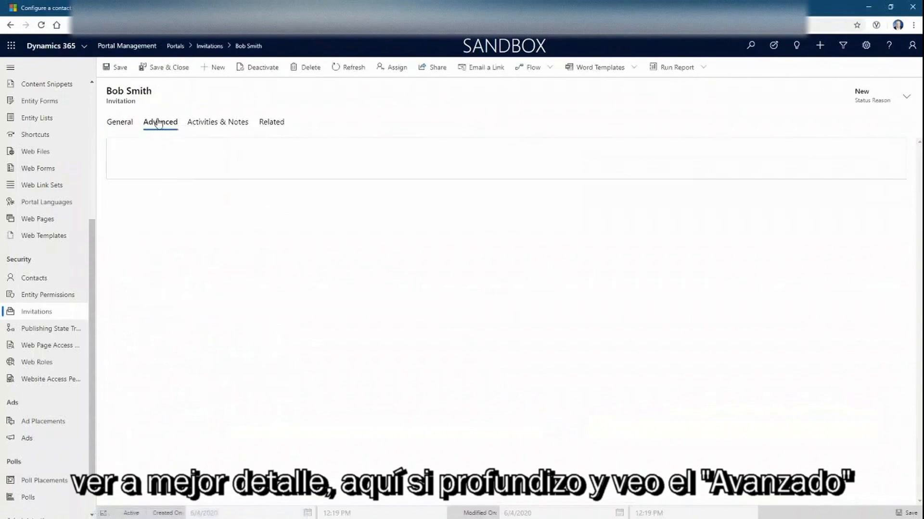
left_click_drag(205, 150, 559, 143)
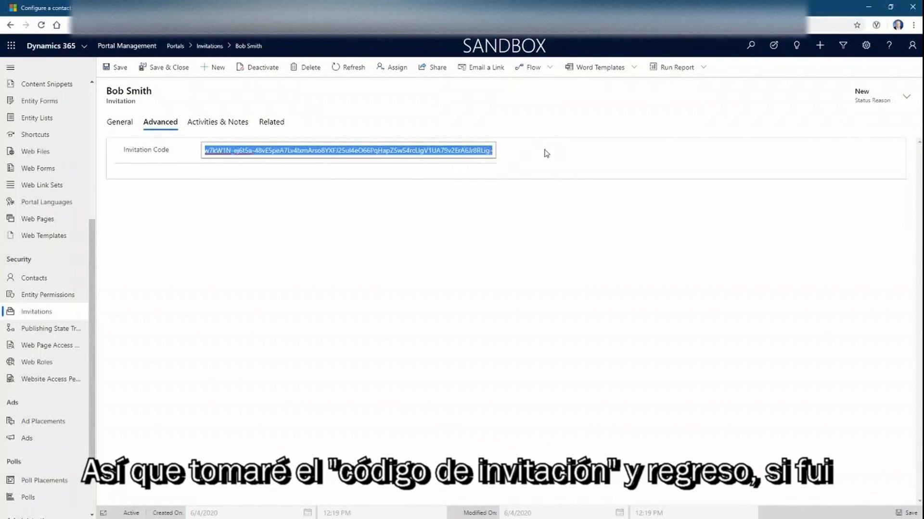
left_click(462, 8)
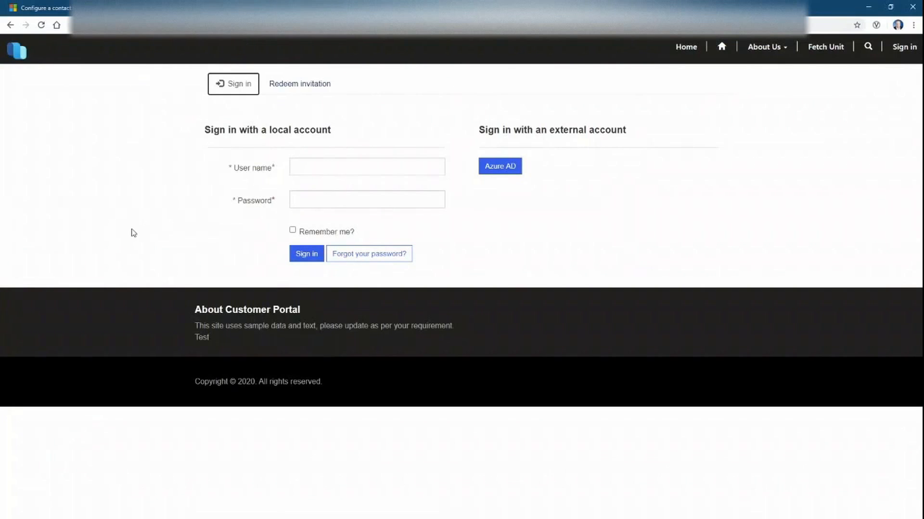
Paste the copied invitation code into the portal's redemption form and submit it to begin registering
left_click(282, 86)
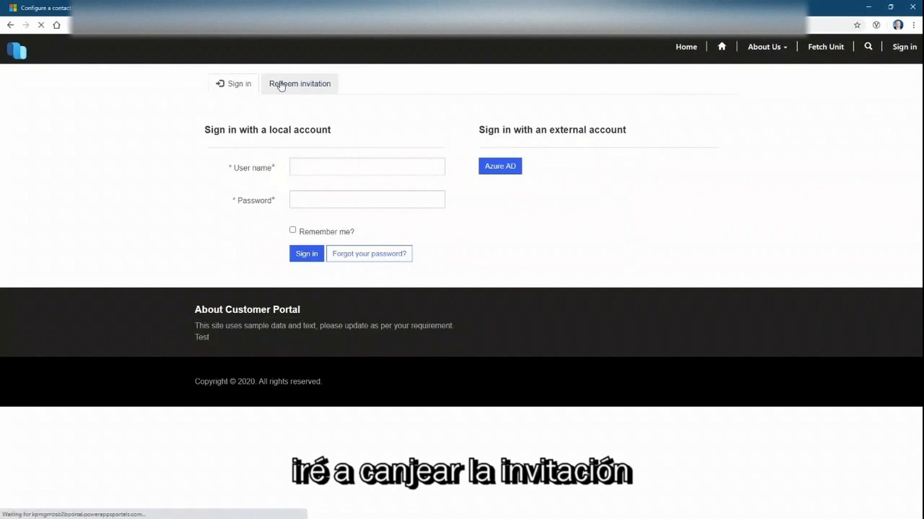
left_click(321, 139)
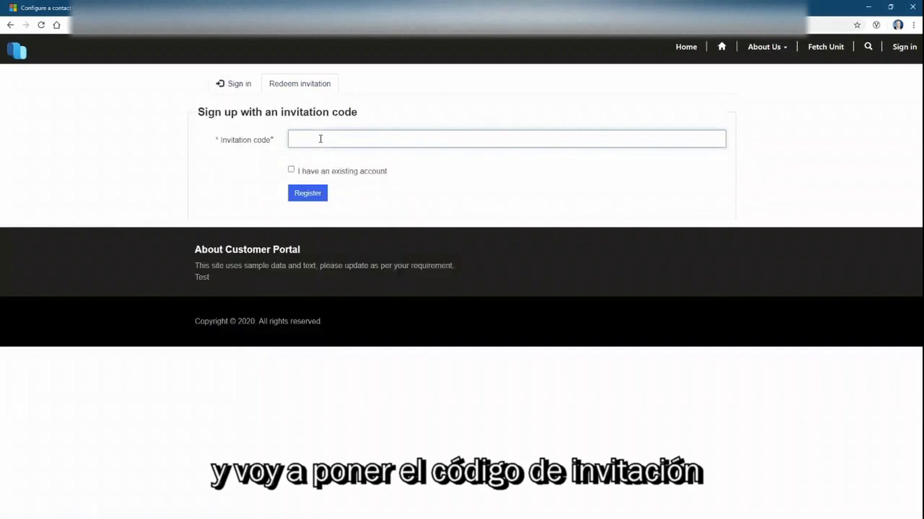
key("ctrl+v")
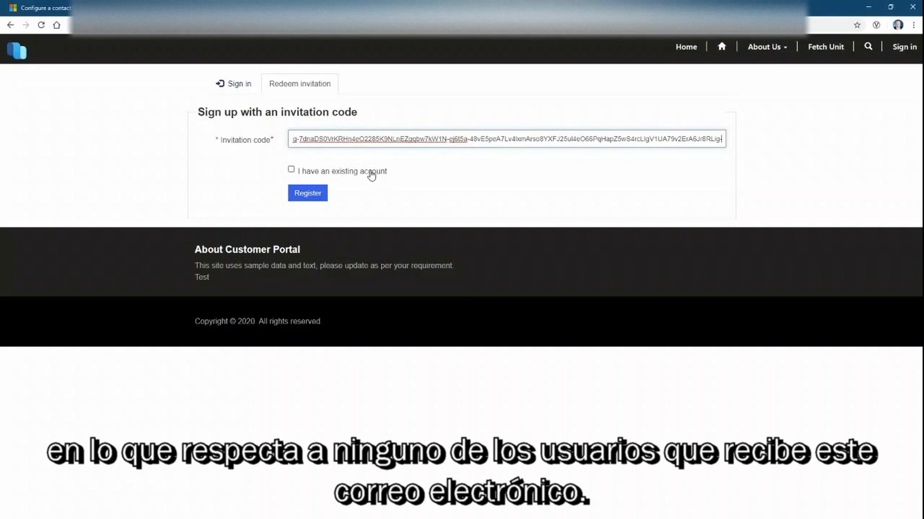
left_click(315, 192)
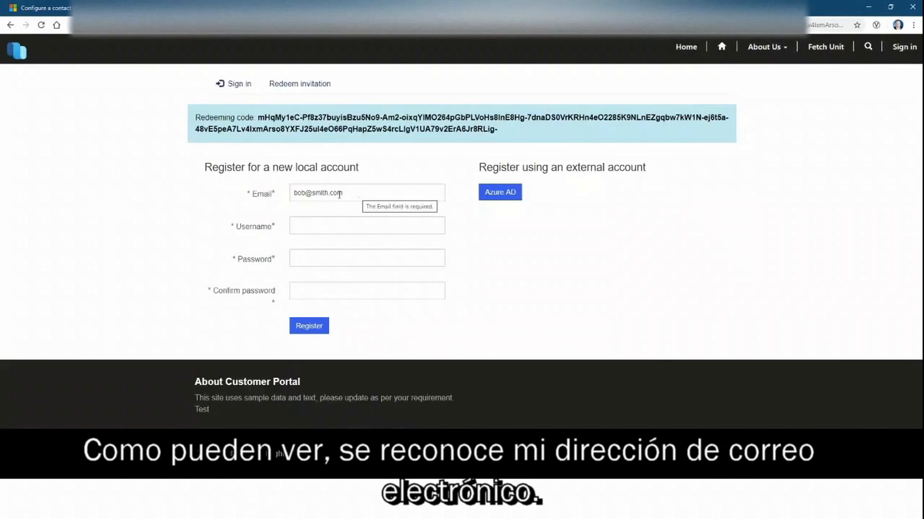
Enter a username for the contact's new local account
left_click(392, 231)
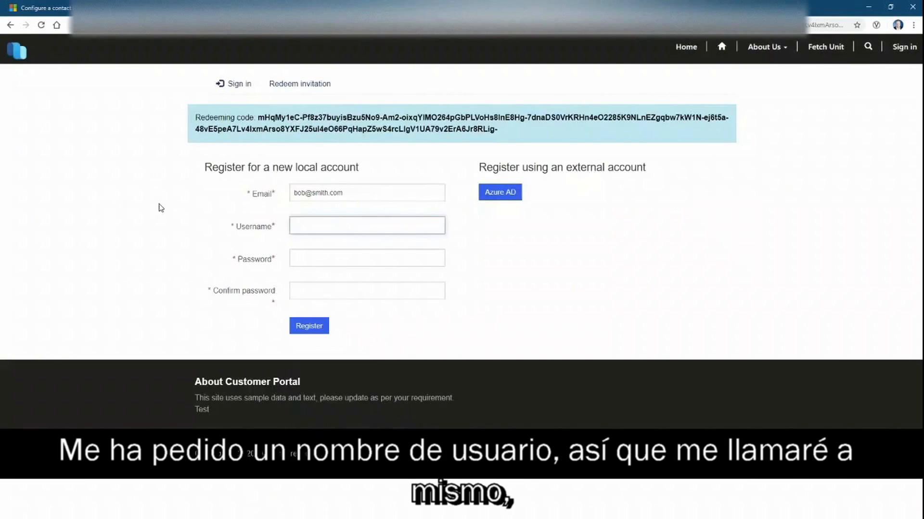
type("T")
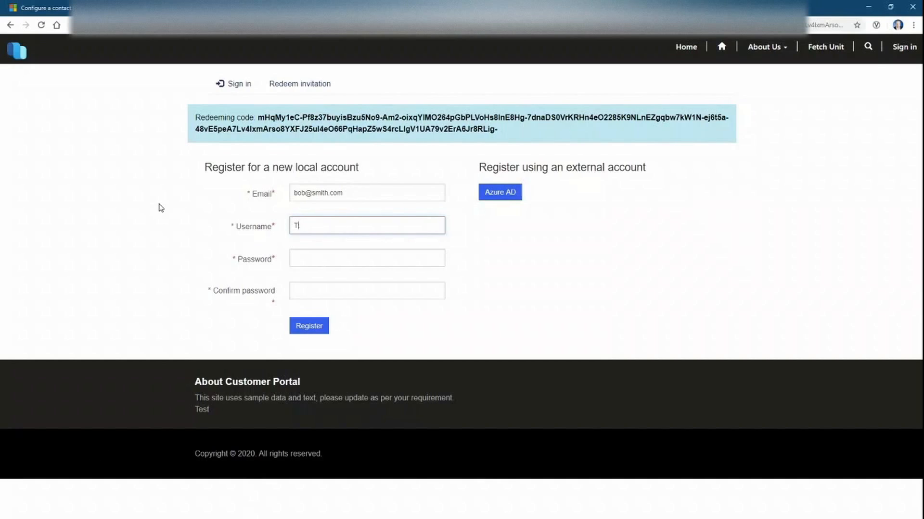
type("eststBobSmith")
key("Tab")
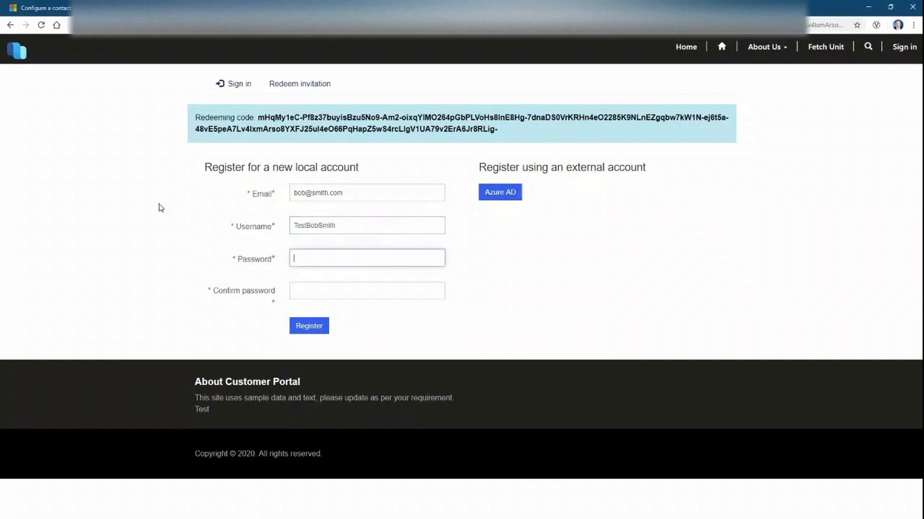
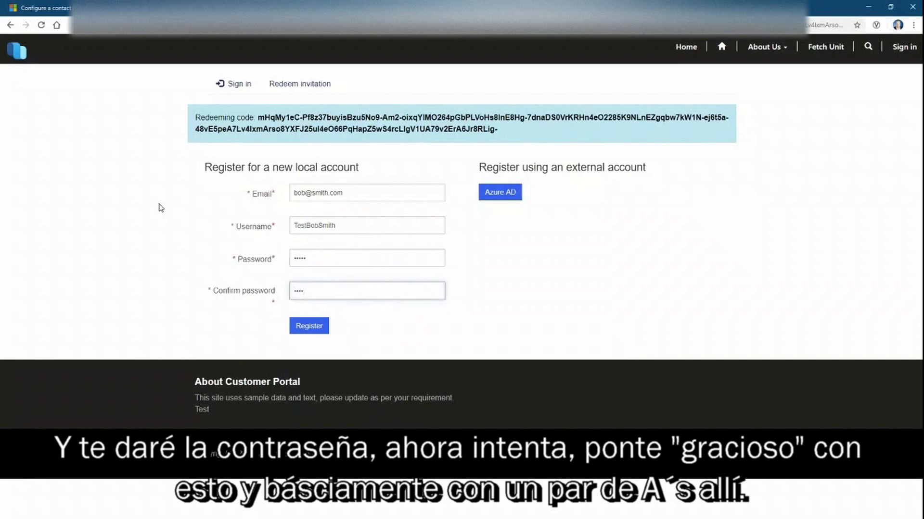
Register the local account after entering and confirming a valid 8+ character complex password
left_click(306, 325)
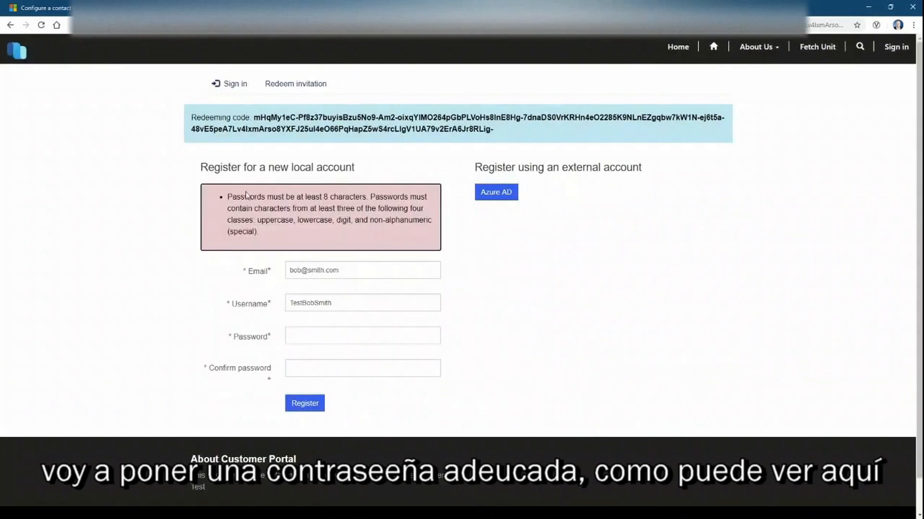
left_click(331, 330)
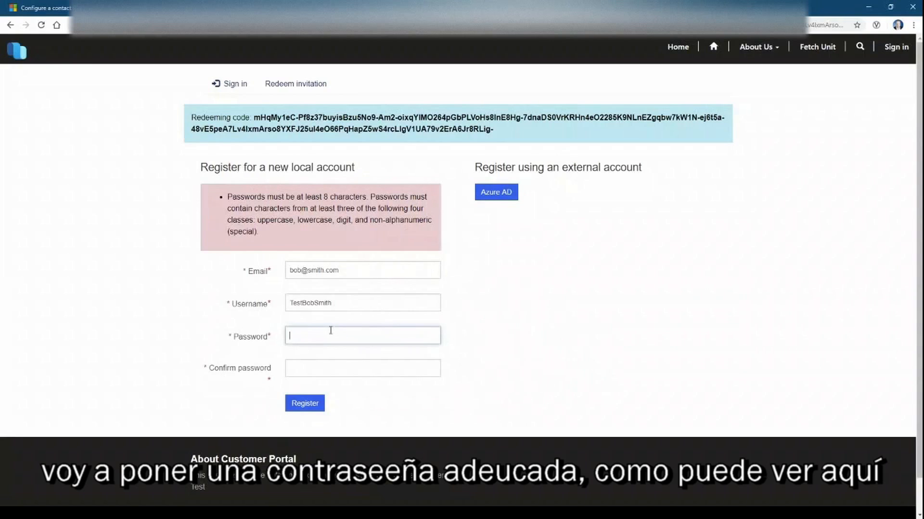
type("••••••••")
key("Tab")
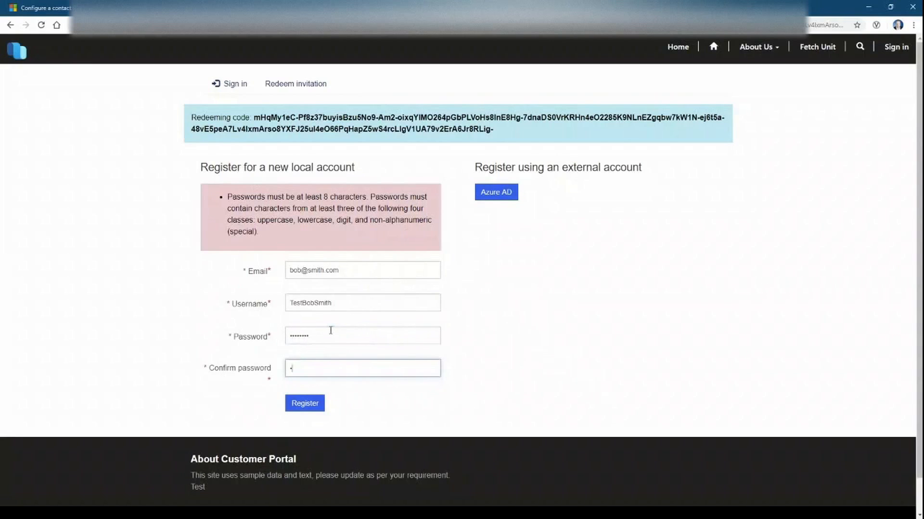
type("•••••••")
left_click(300, 404)
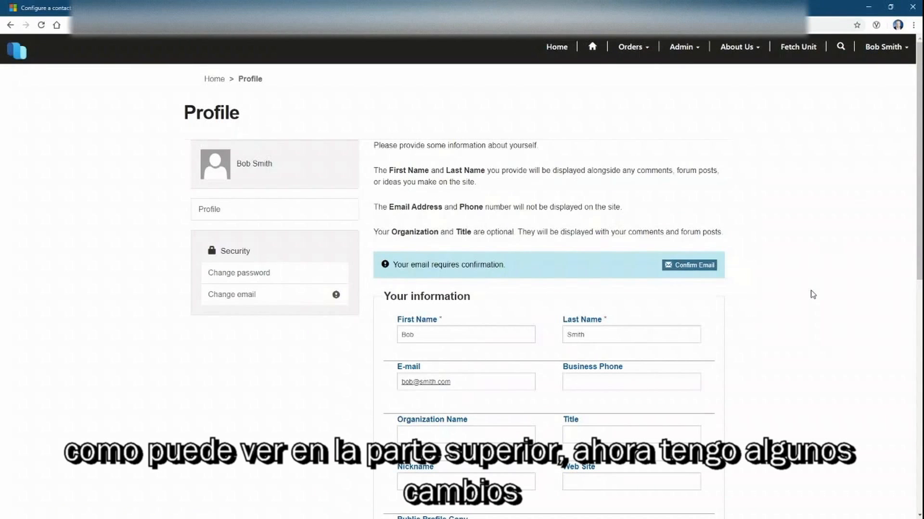
scroll(812, 294, "down", 2)
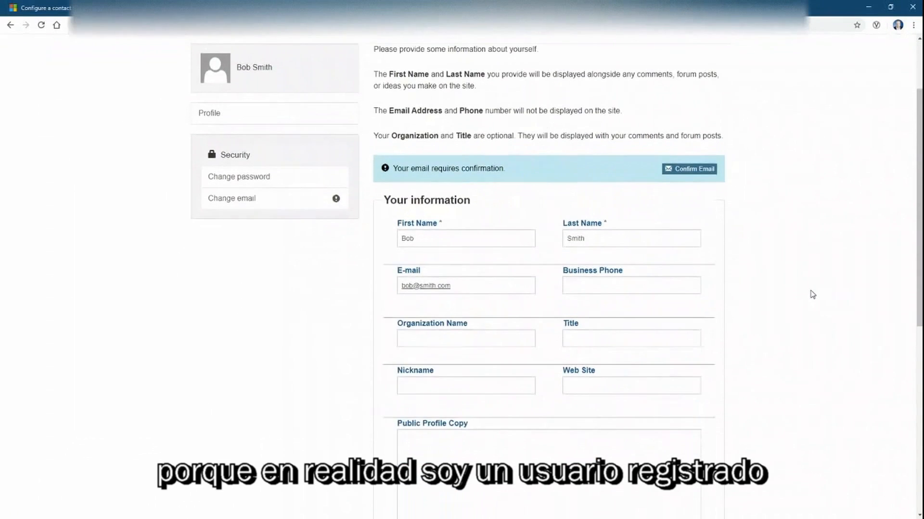
scroll(812, 295, "down", 2)
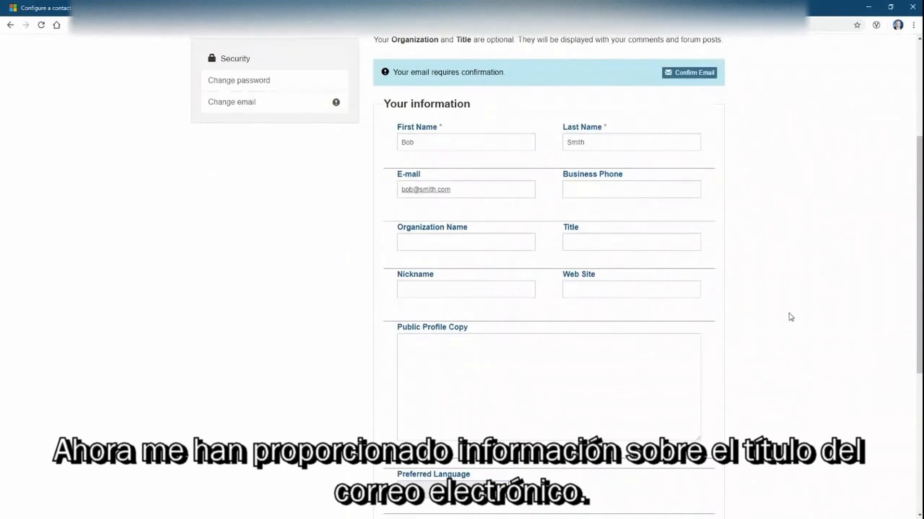
scroll(791, 318, "down", 2)
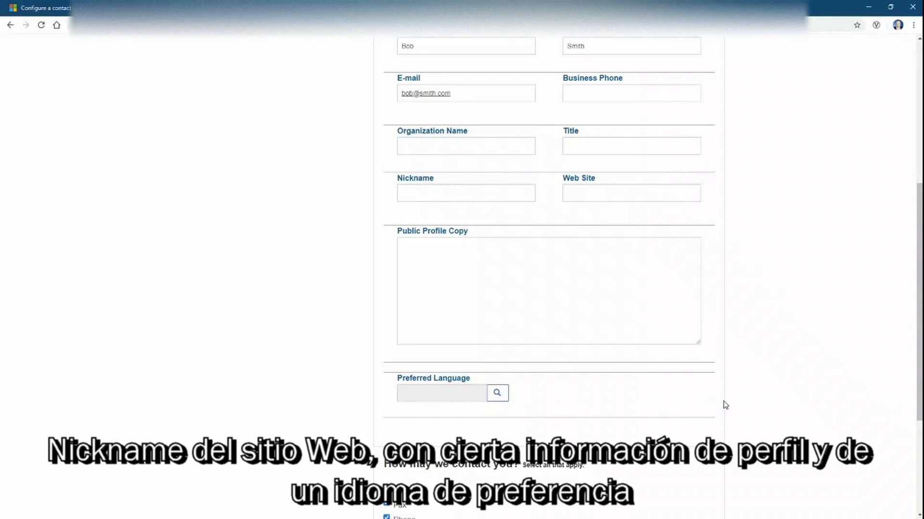
scroll(907, 385, "down", 3)
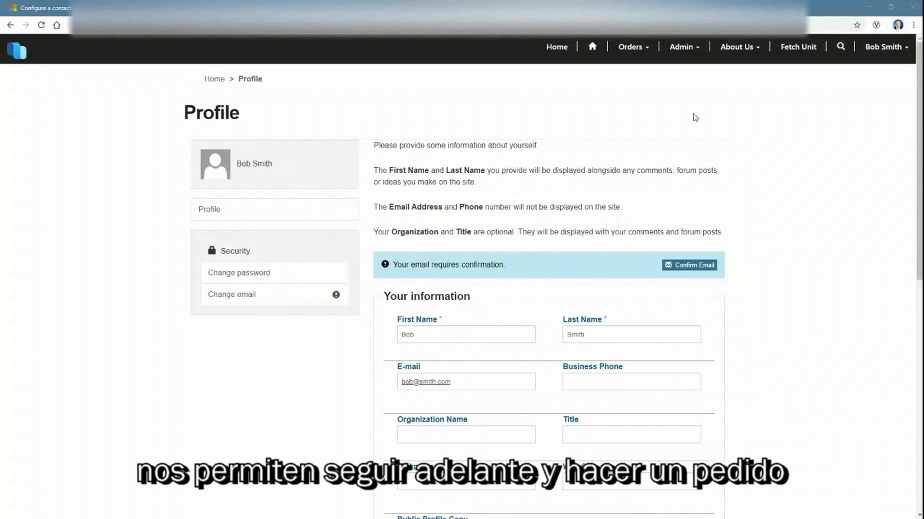
left_click(558, 47)
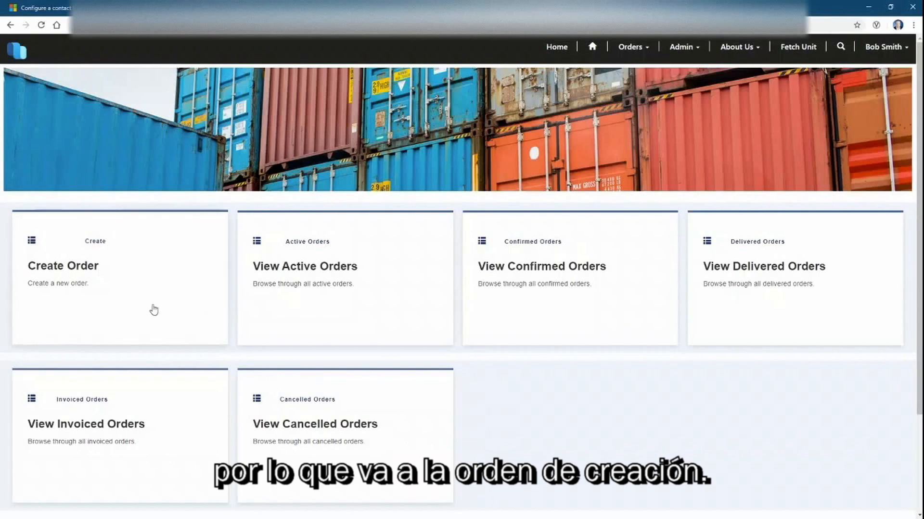
Start a new order and set its delivery address to the contact's name
left_click(81, 268)
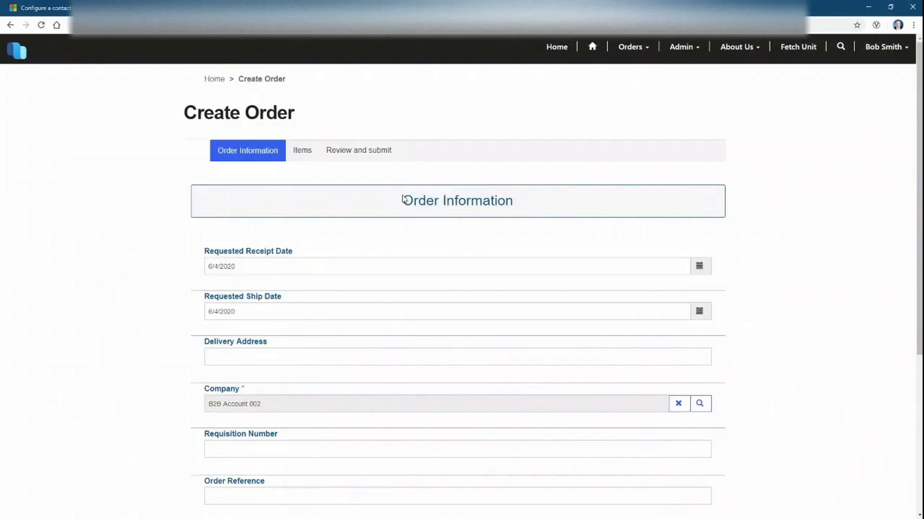
left_click_drag(918, 173, 899, 277)
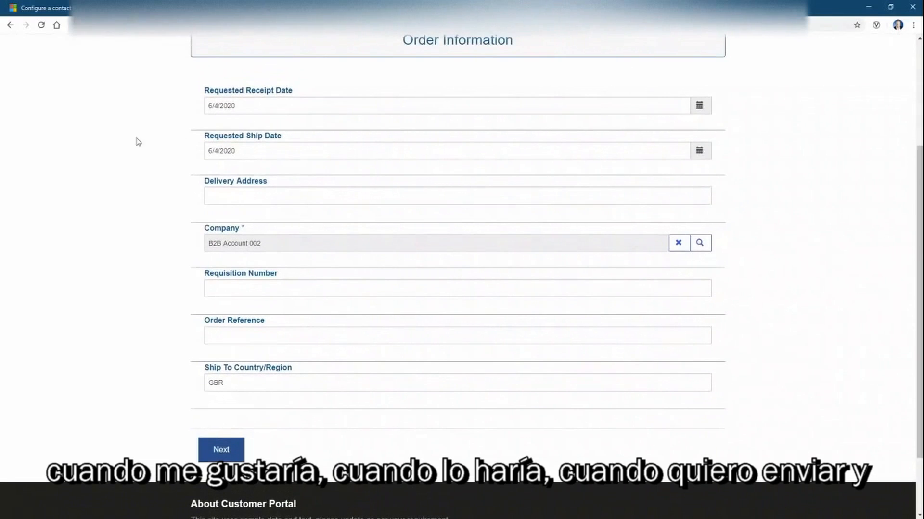
left_click(223, 194)
type("My")
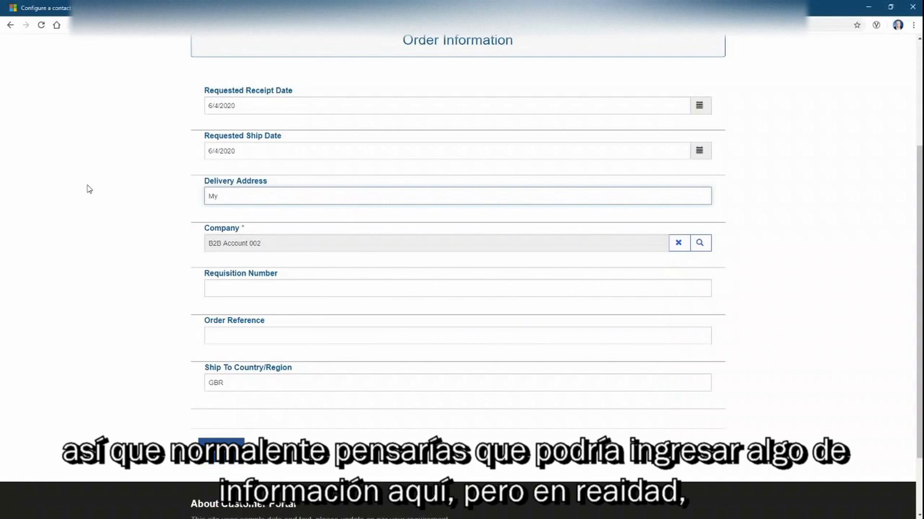
type(" Place")
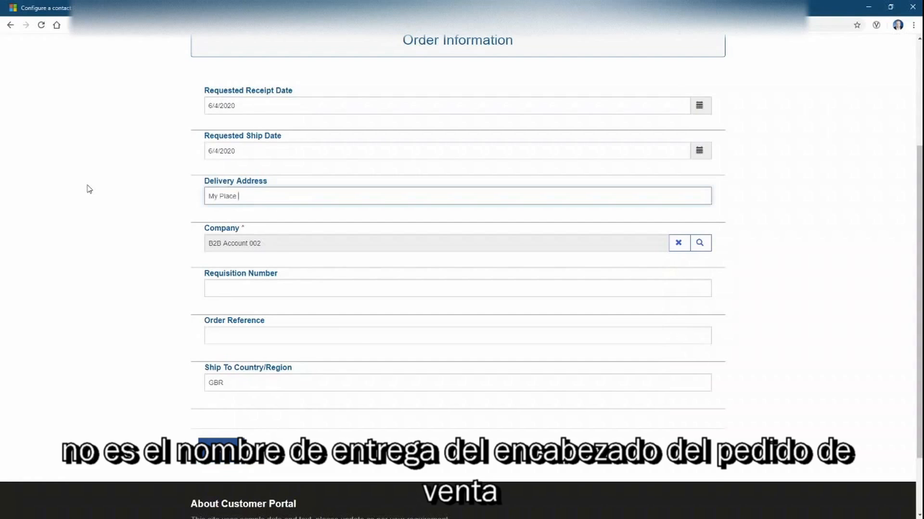
key("BackSpace")
key("BackSpace")
key("BackSpace")
key("BackSpace")
key("BackSpace")
key("BackSpace")
key("BackSpace")
key("BackSpace")
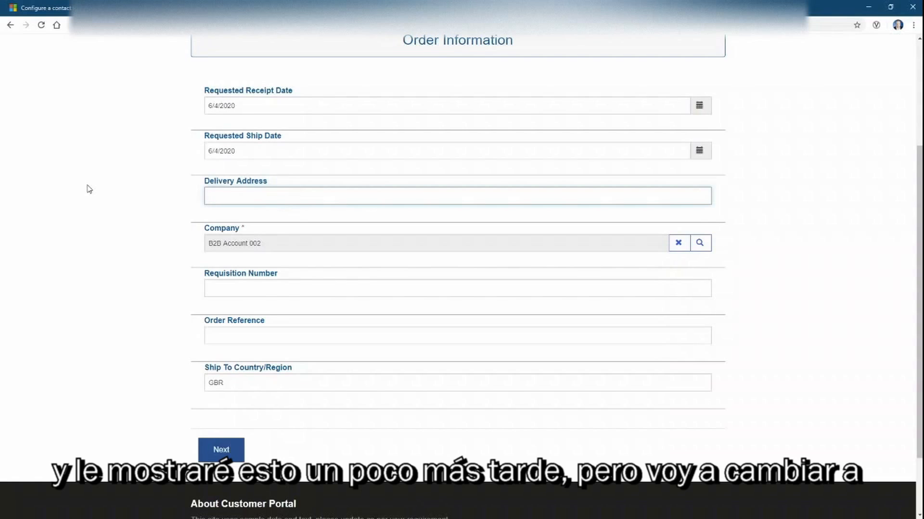
type("Bob Smith")
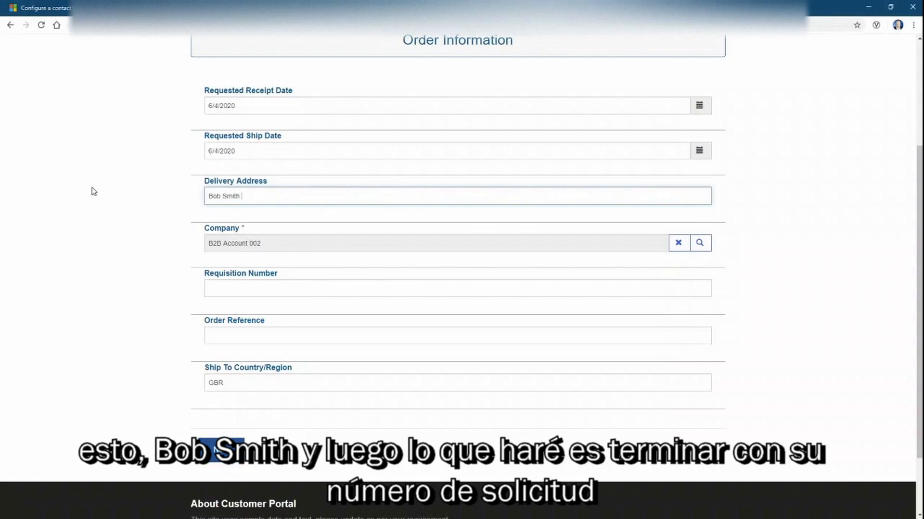
Enter requisition number 0003, order reference Test003 and a full ship-to address replacing GBR
left_click(225, 291)
type("0003")
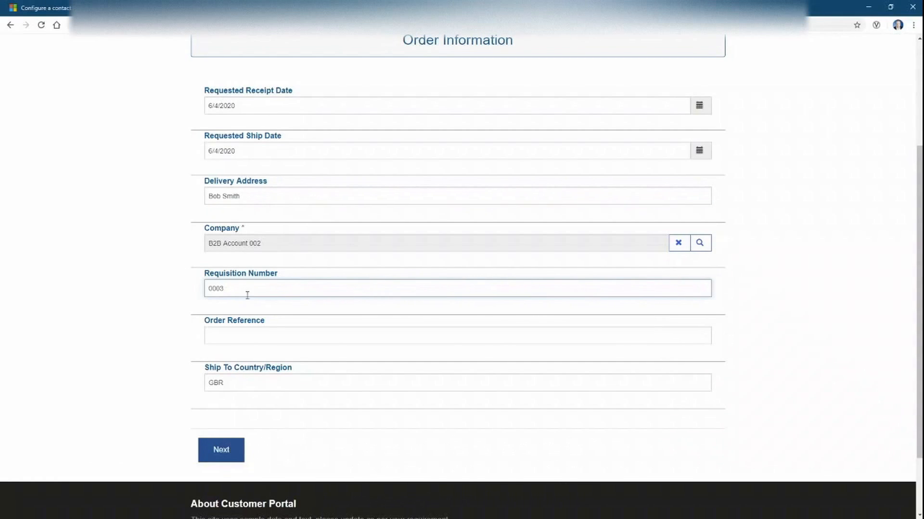
left_click(252, 333)
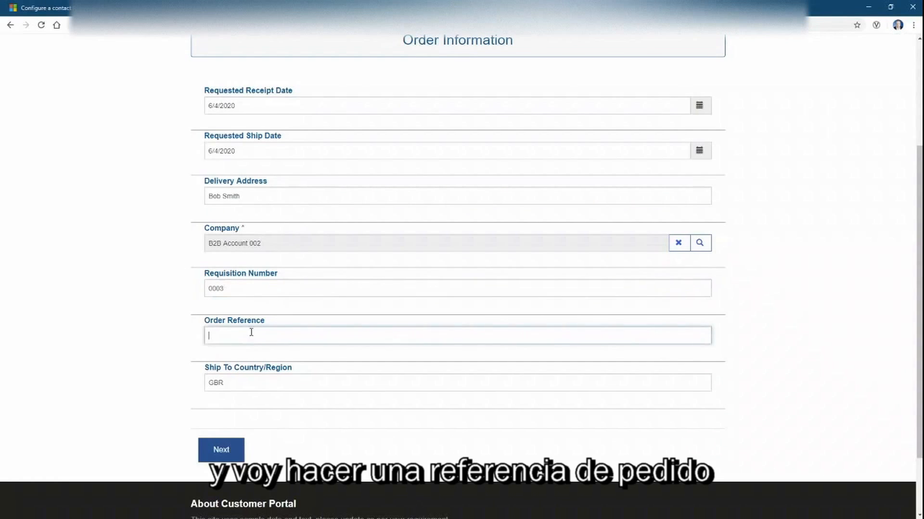
type("Test003")
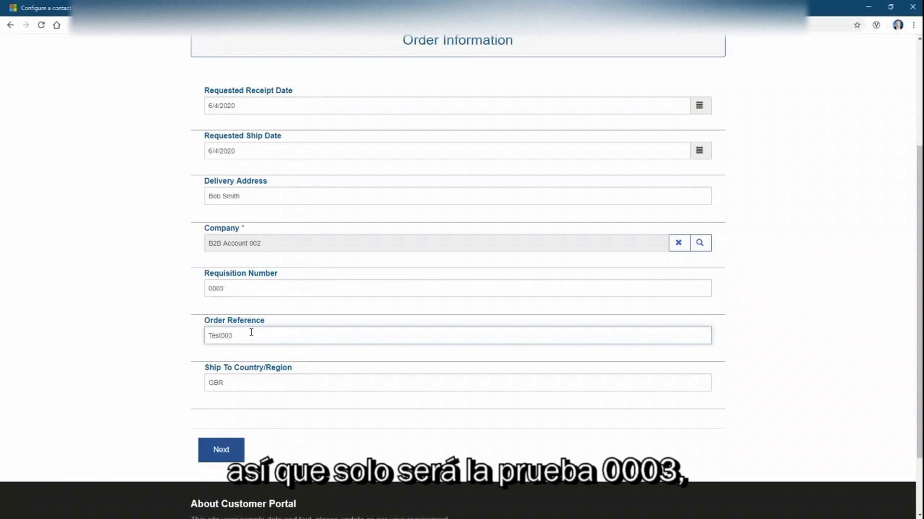
left_click(238, 378)
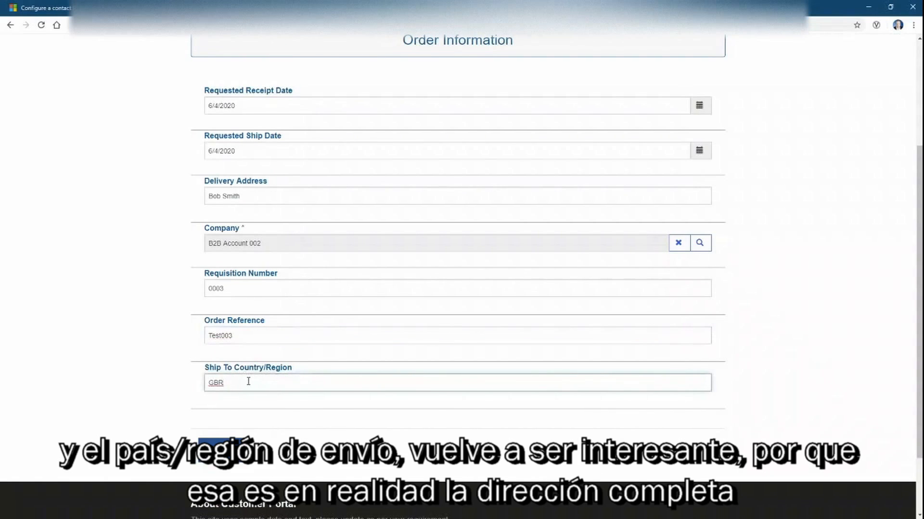
left_click_drag(236, 381, 81, 358)
type("My Pla")
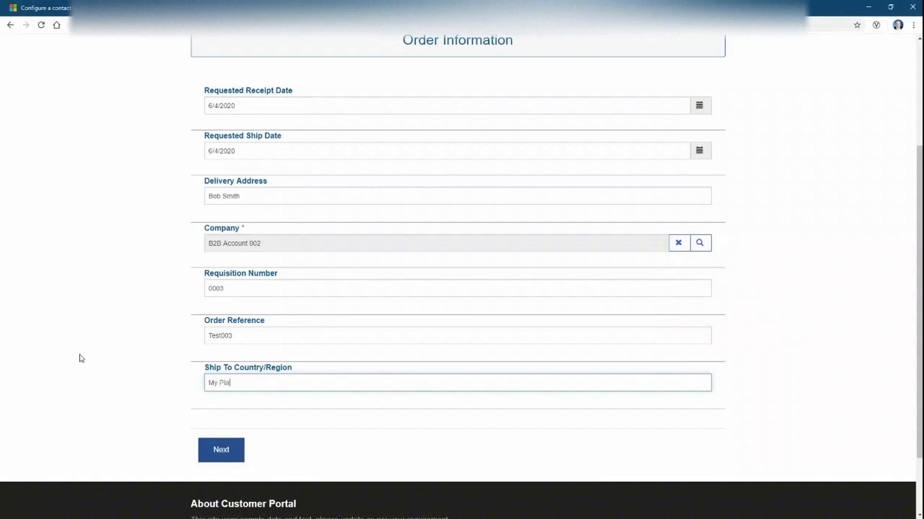
type("ce, S")
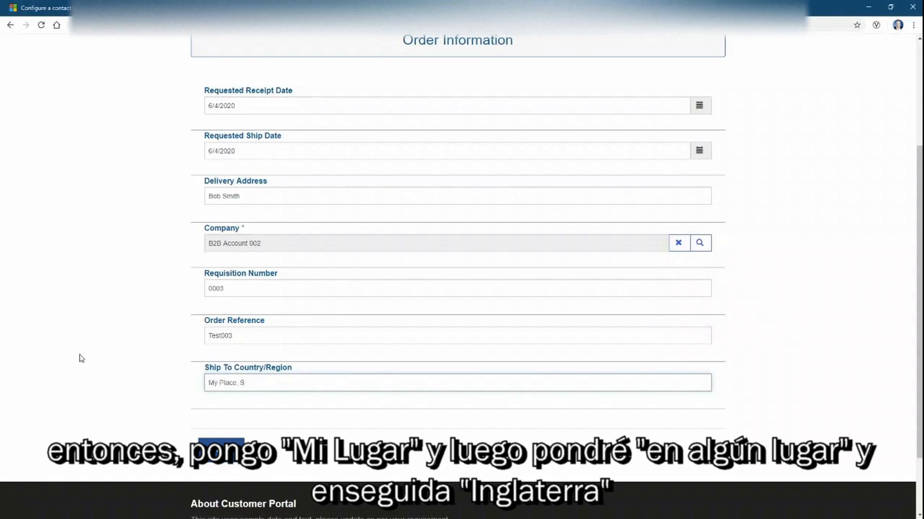
type("Somewhere, Englandg")
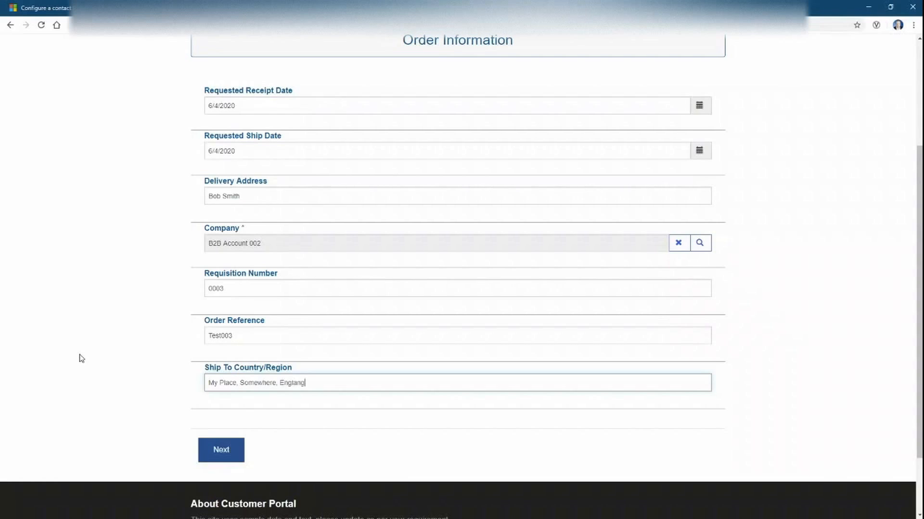
type("nd, GBR")
Add a product line and pick Hardware: Tablet by searching the product lookup for s00
left_click(221, 456)
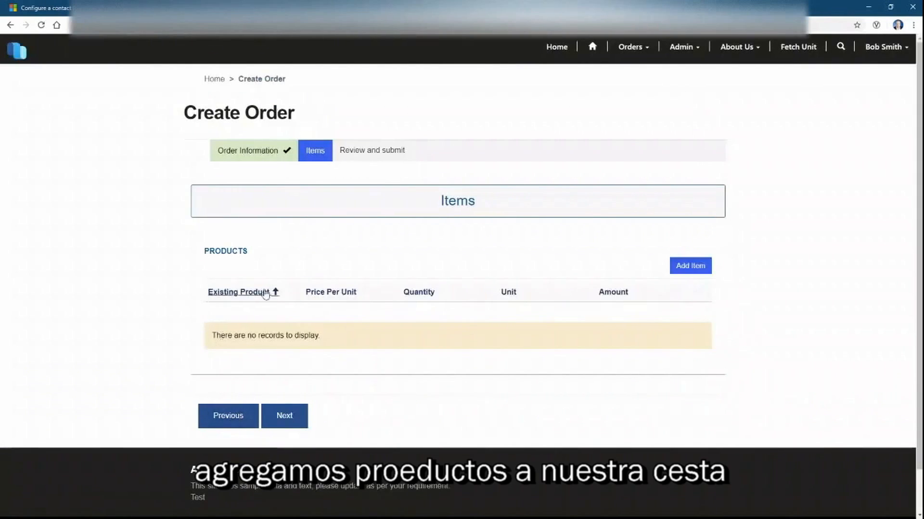
left_click(681, 268)
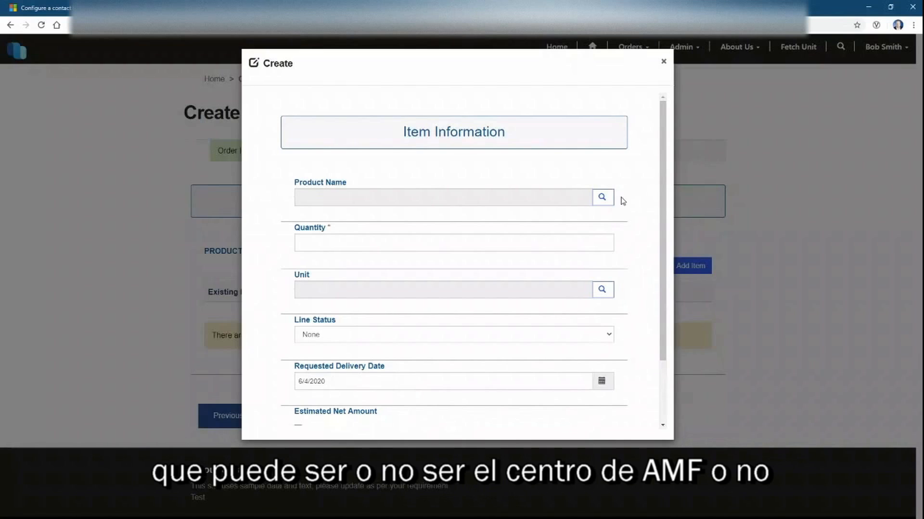
left_click(602, 197)
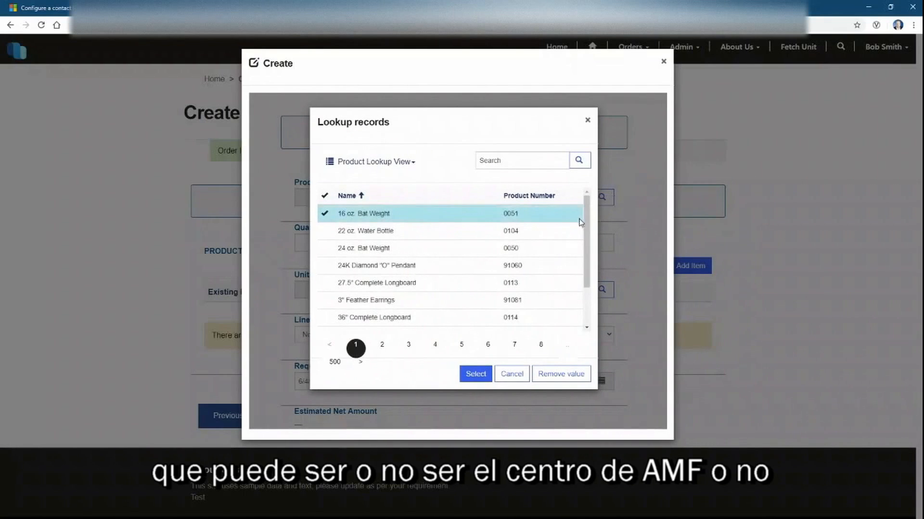
mouse_move(584, 222)
left_mouse_down()
mouse_move(580, 267)
mouse_move(569, 215)
left_mouse_up()
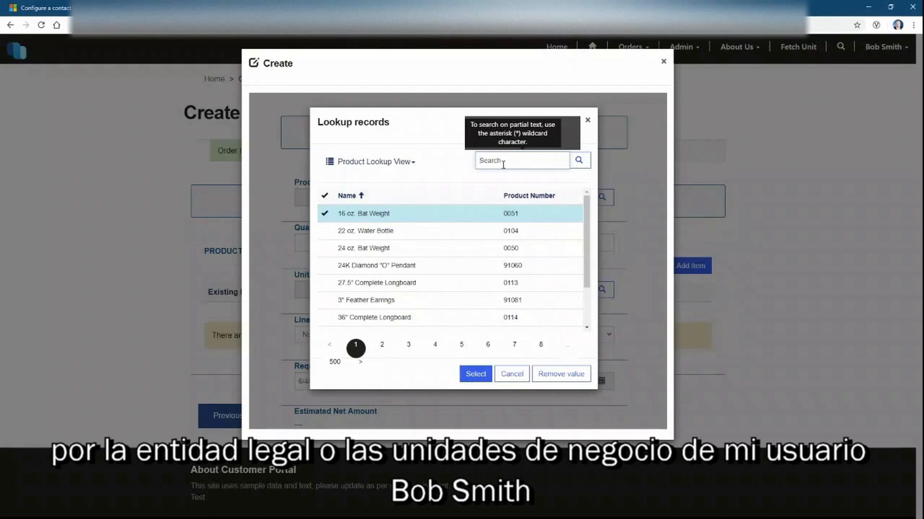
type("s")
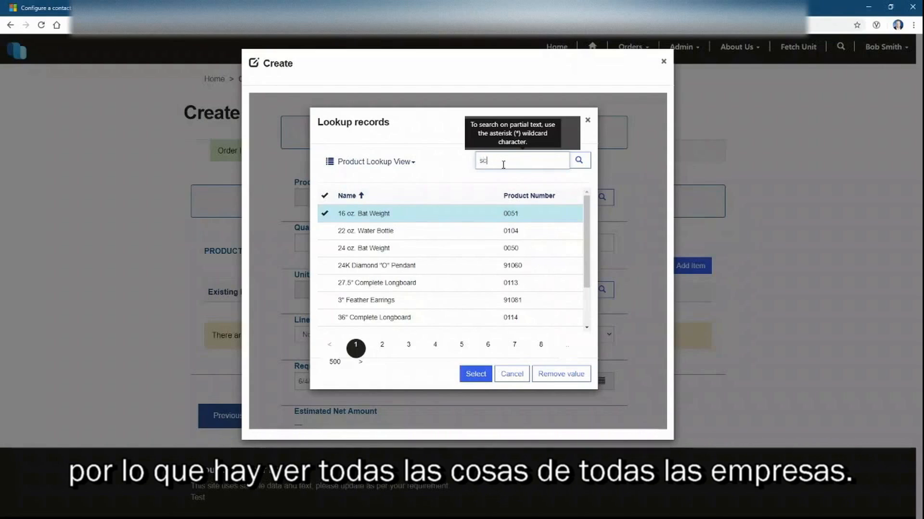
type("00")
key("Return")
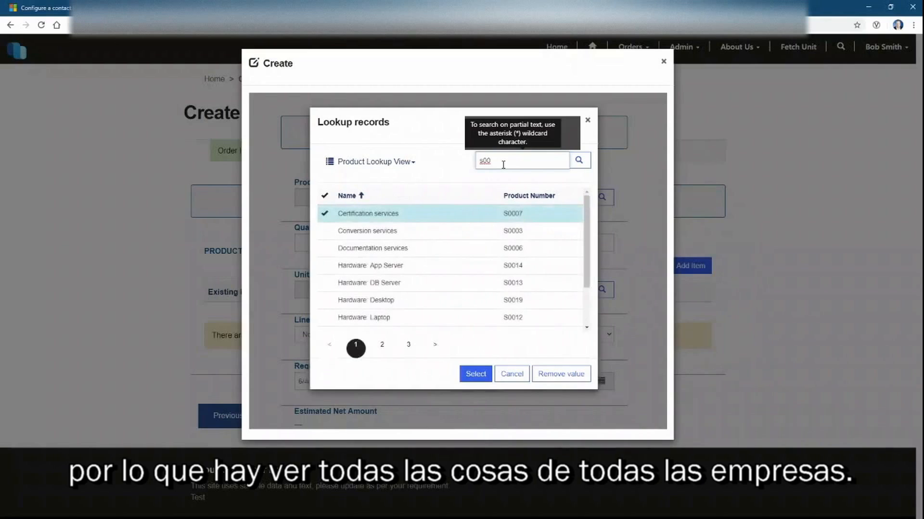
scroll(513, 288, "down", 2)
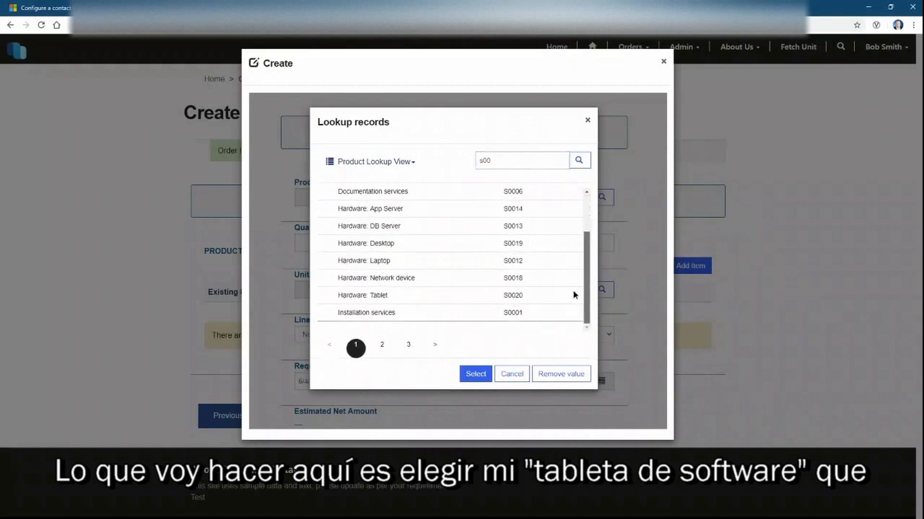
left_click(443, 295)
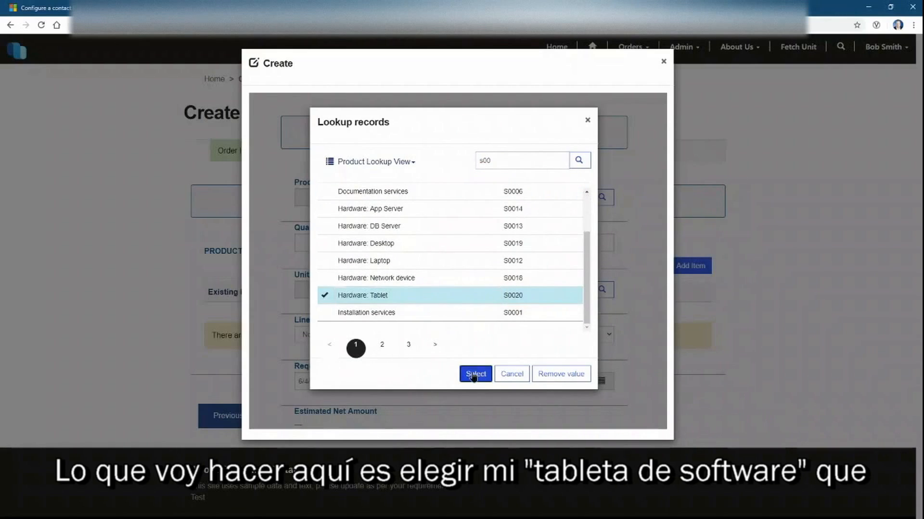
left_click(476, 373)
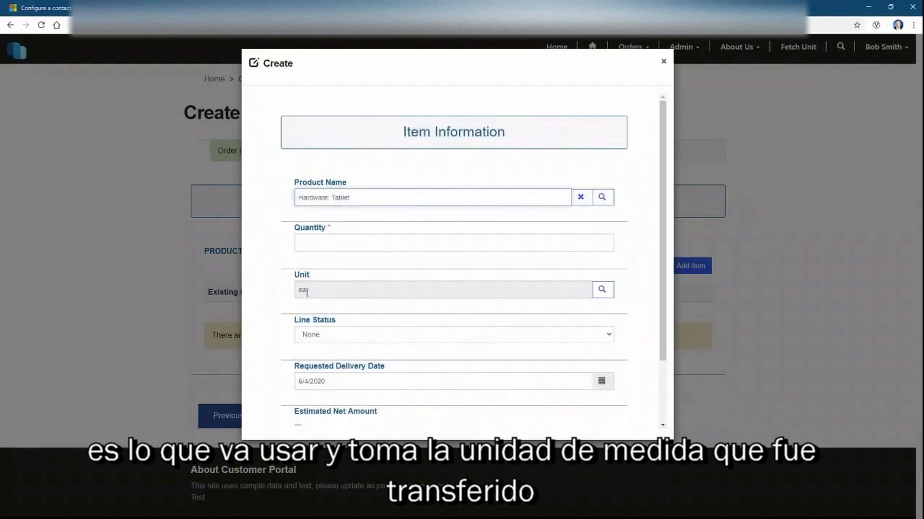
Set the tablet line's quantity to 1 and submit the item
left_click(330, 244)
type("1")
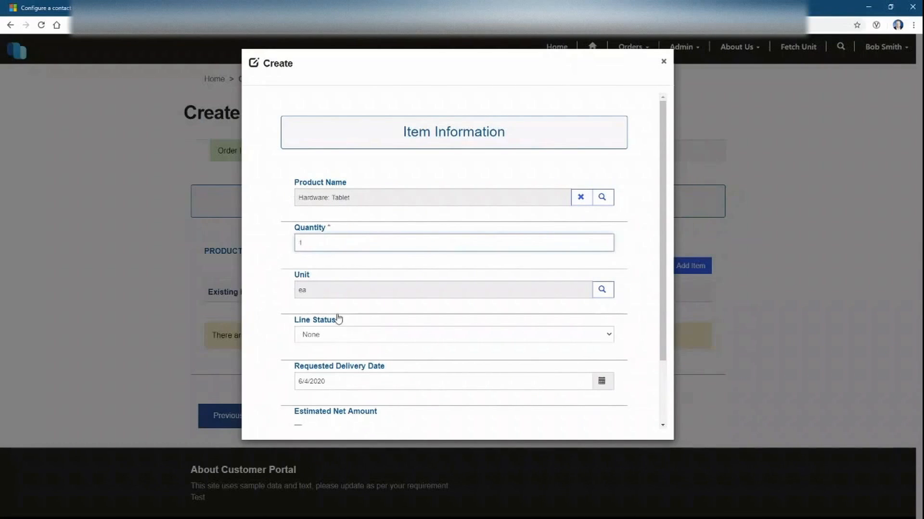
scroll(645, 313, "down", 2)
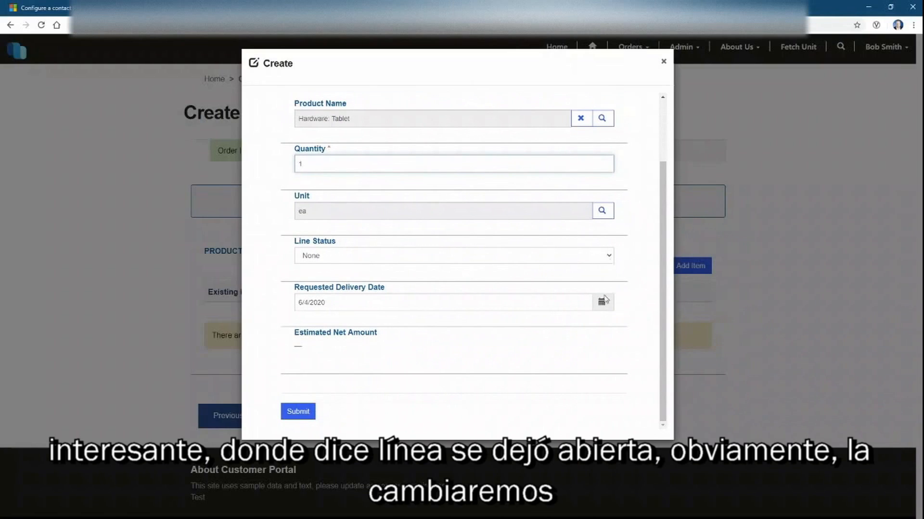
left_click(300, 412)
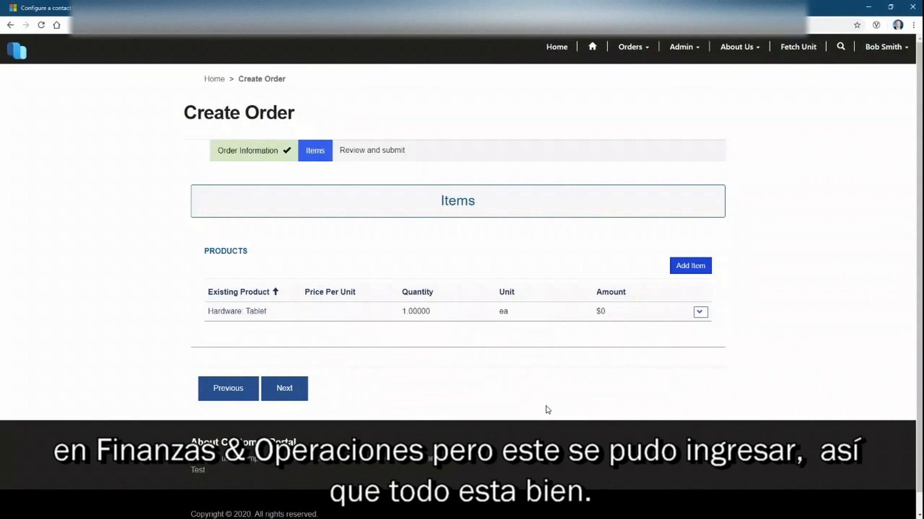
Review the tablet order and submit it, creating order ORD-01005-G2L2B3
left_click(287, 388)
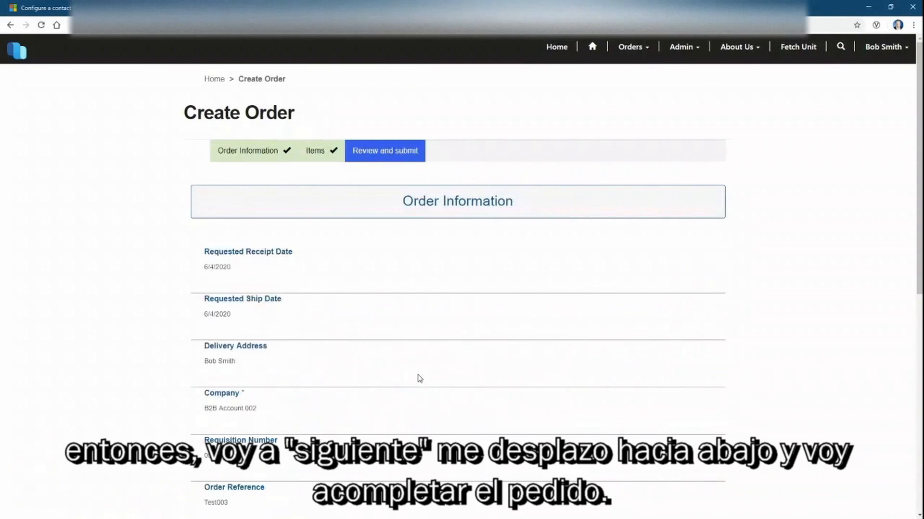
scroll(529, 354, "down", 1)
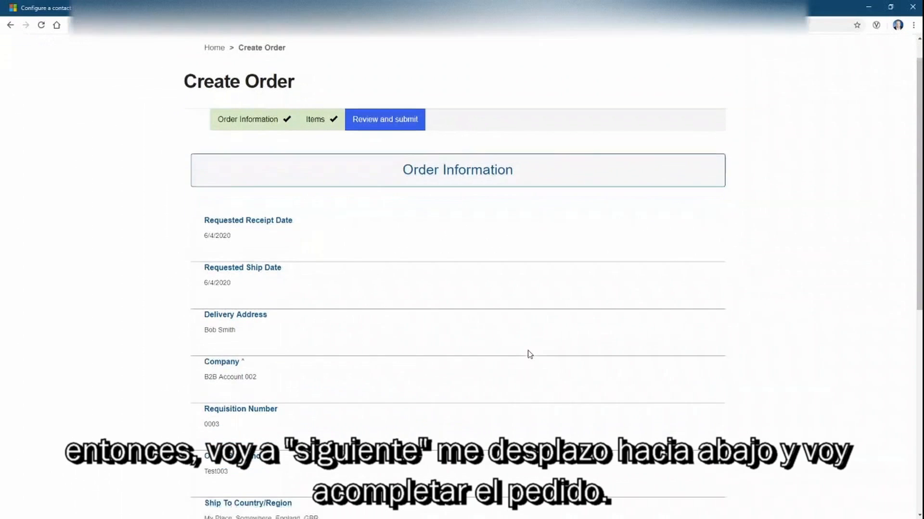
scroll(529, 354, "down", 1)
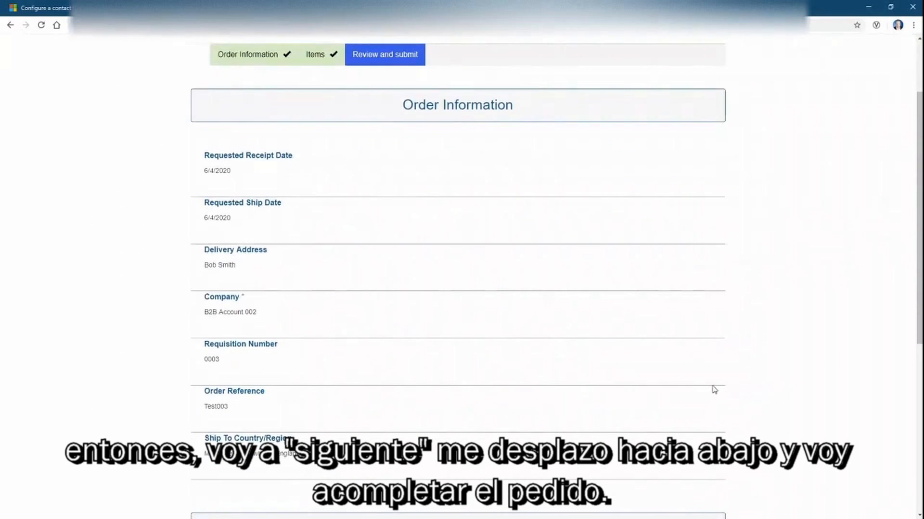
left_click_drag(916, 323, 920, 487)
left_click(286, 369)
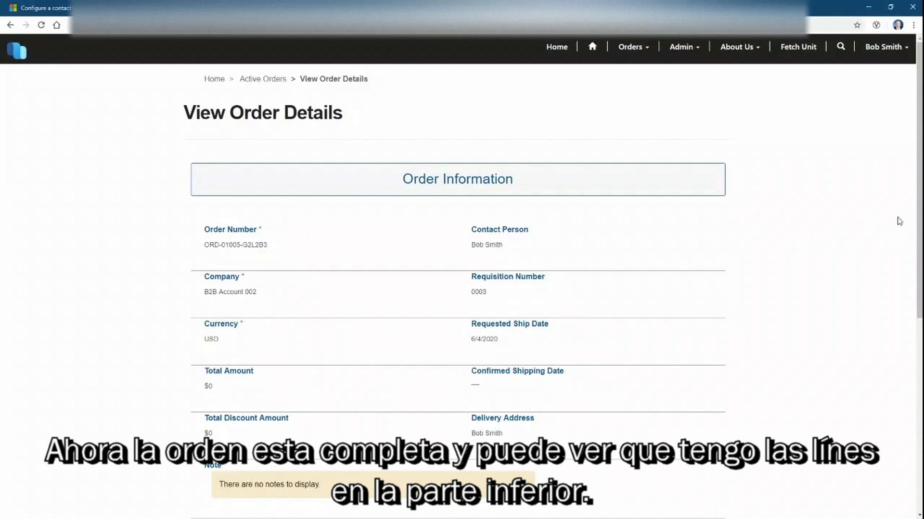
left_click_drag(919, 212, 920, 354)
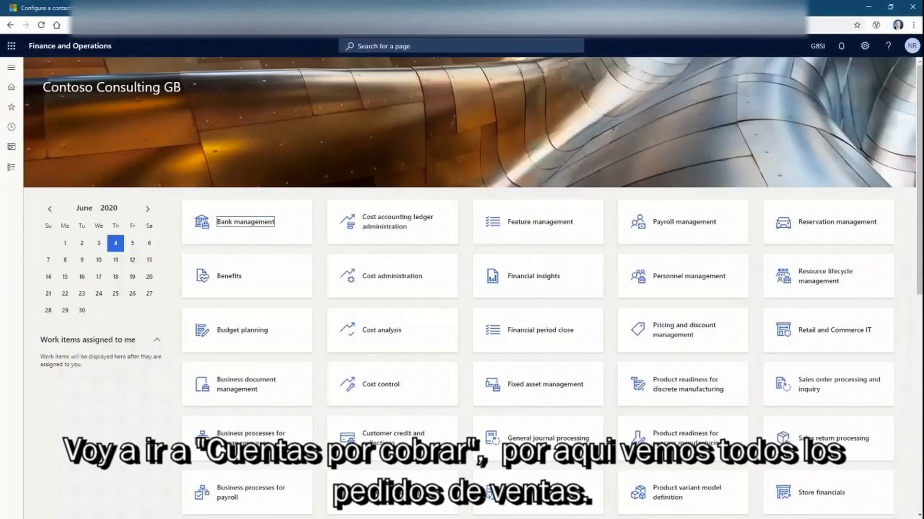
Open Accounts receivable > Orders > All sales orders to find ORD-01005-G2L2B3
left_click(11, 167)
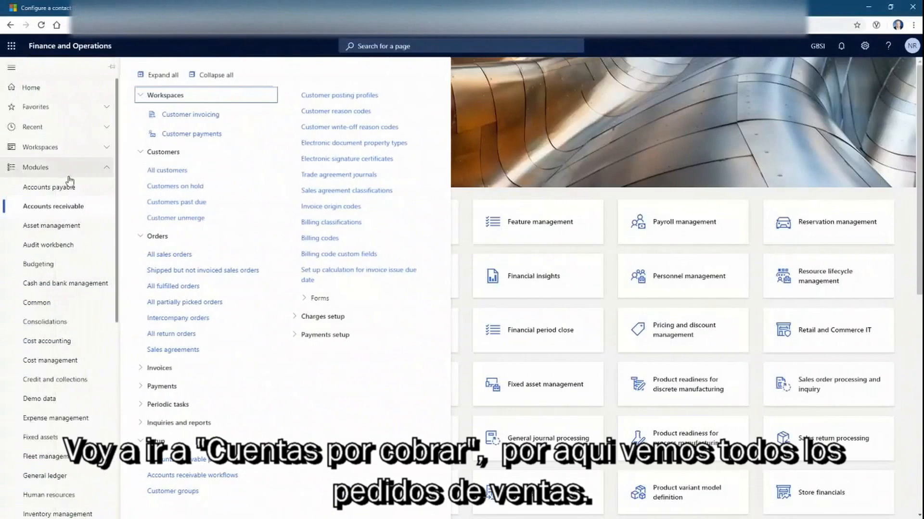
left_click(197, 256)
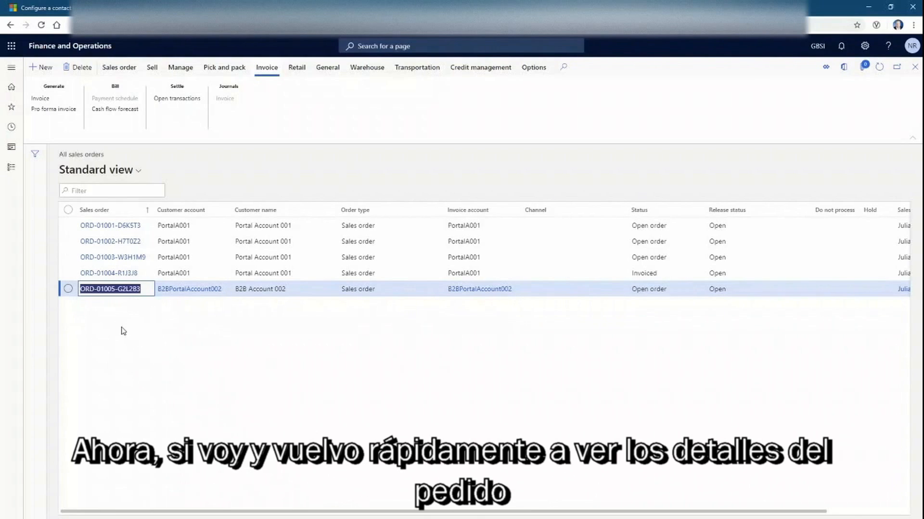
Check the order in the portal, then open ORD-01005-G2L2B3 from All sales orders
left_click(483, 8)
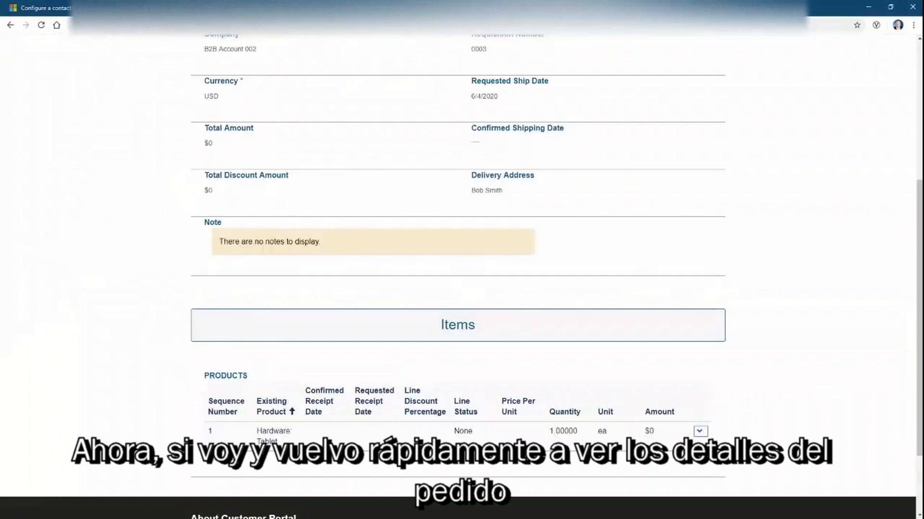
scroll(676, 264, "up", 1)
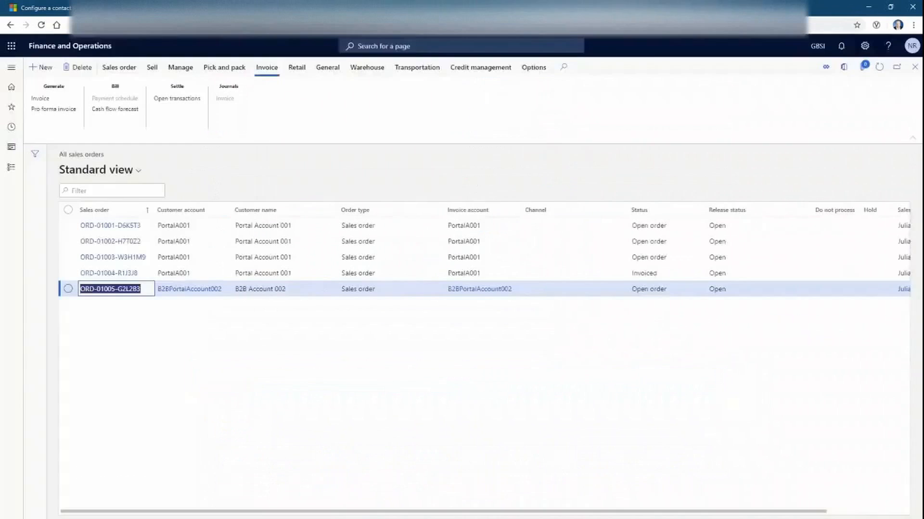
left_click(168, 371)
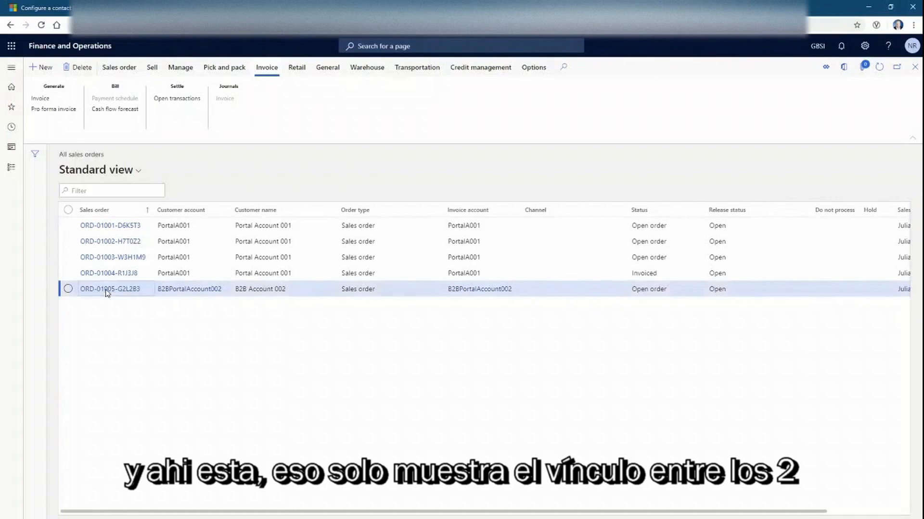
left_click(106, 291)
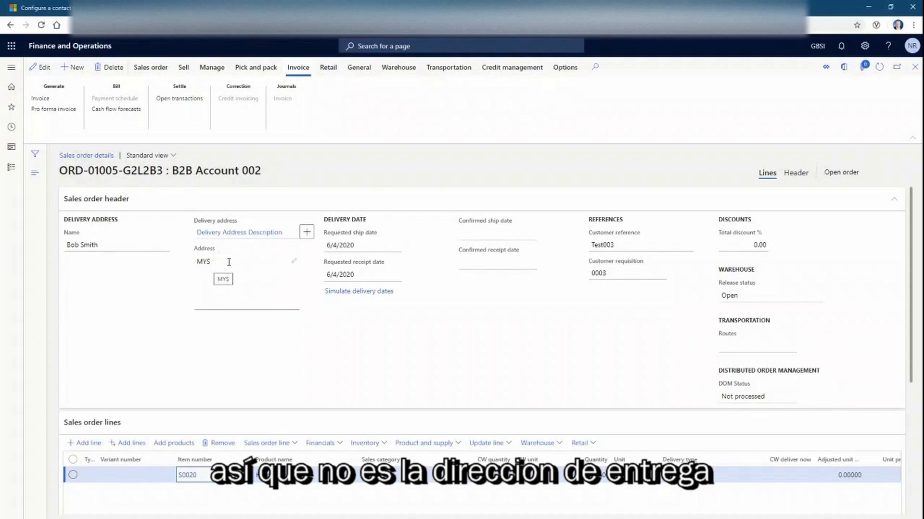
Put ORD-01005-G2L2B3 in edit mode and show the Hardware: Tablet line's product dimensions
left_click(262, 272)
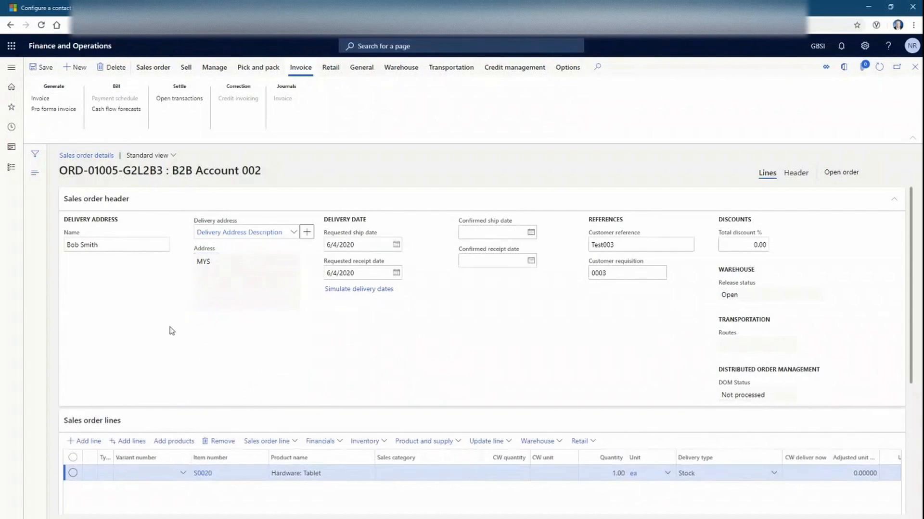
left_click(293, 233)
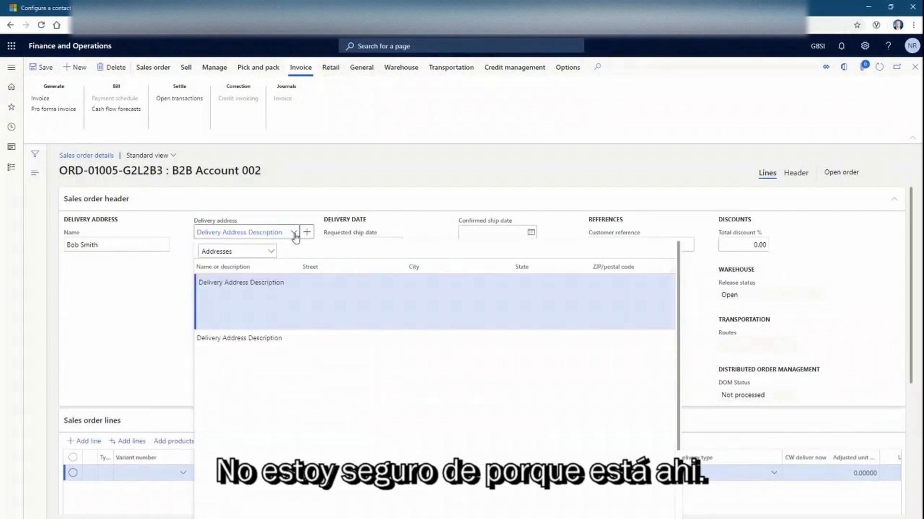
left_click(303, 315)
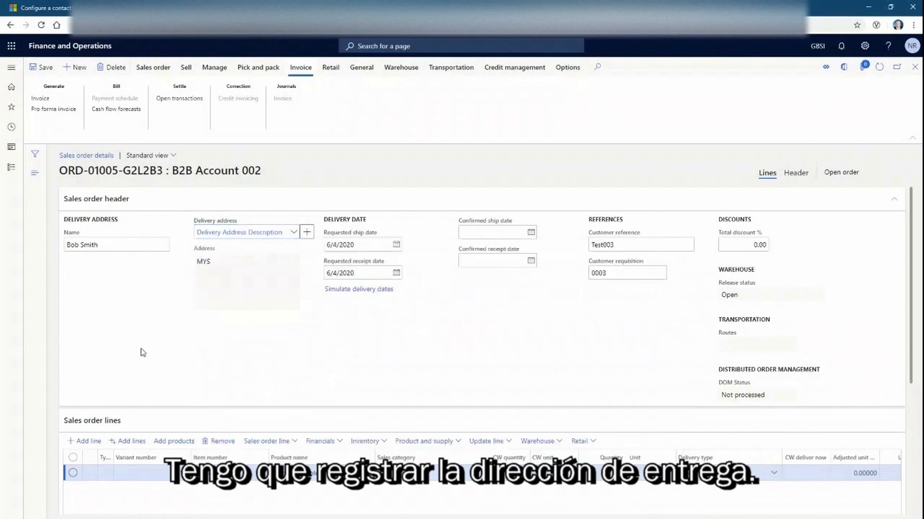
scroll(463, 354, "down", 1)
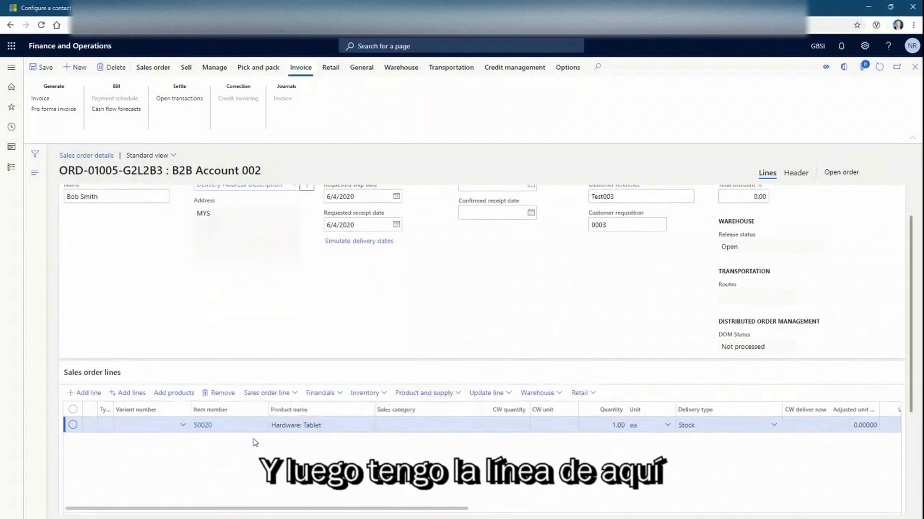
left_click_drag(363, 508, 349, 483)
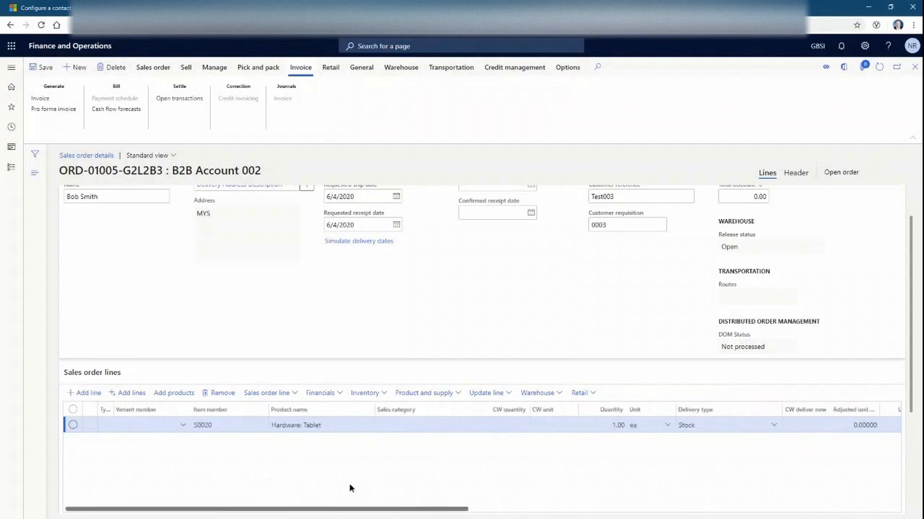
left_click_drag(914, 309, 909, 423)
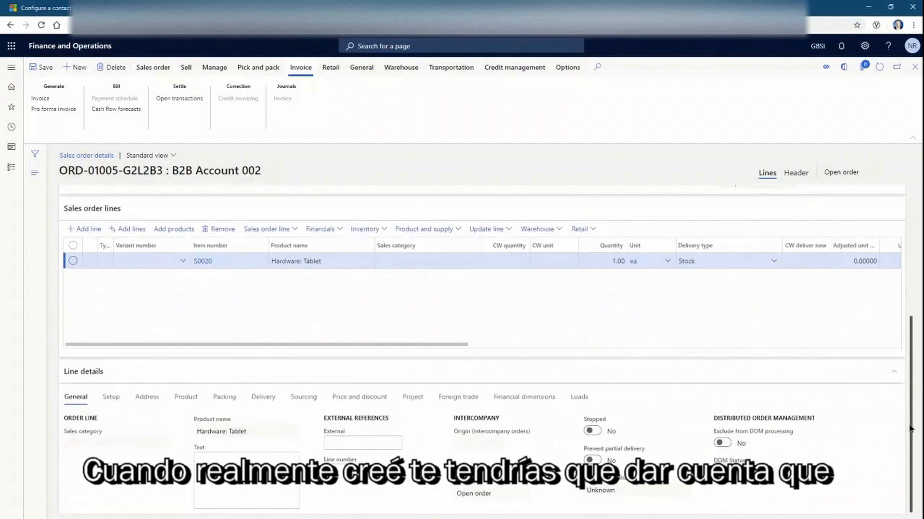
left_click(180, 398)
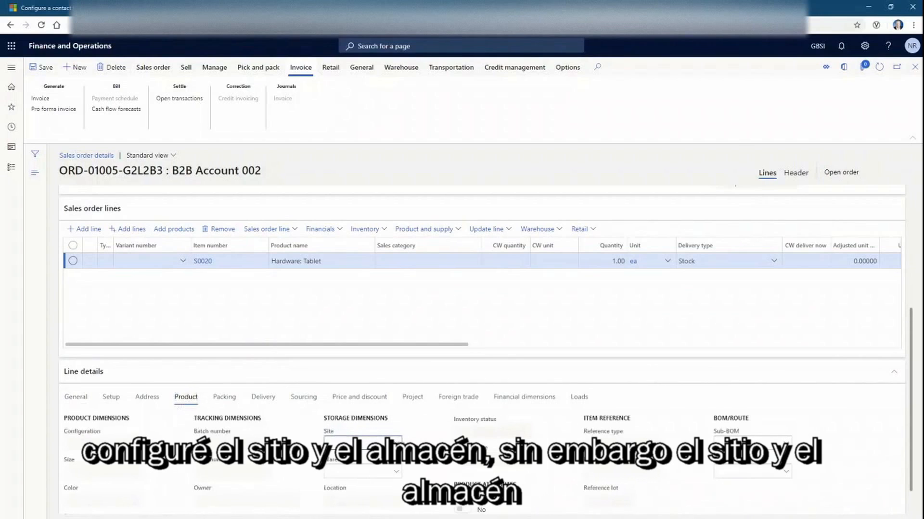
left_click(395, 443)
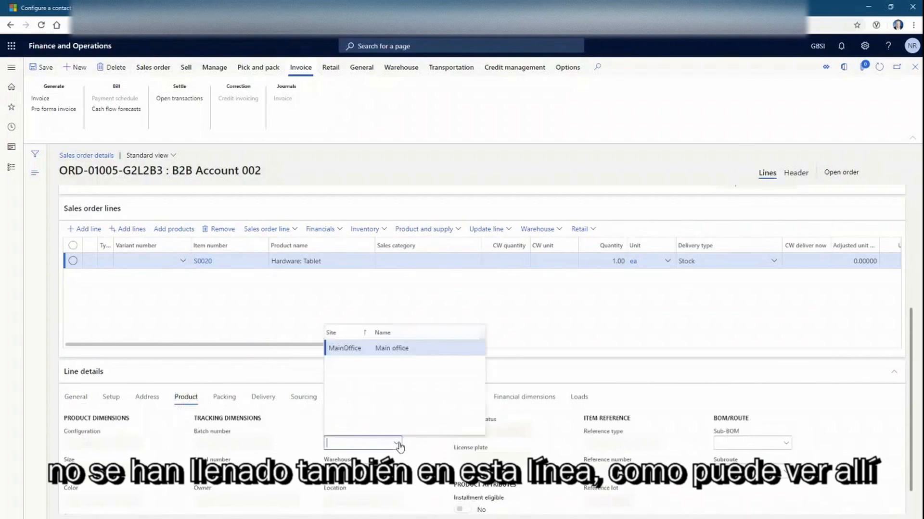
left_click(393, 349)
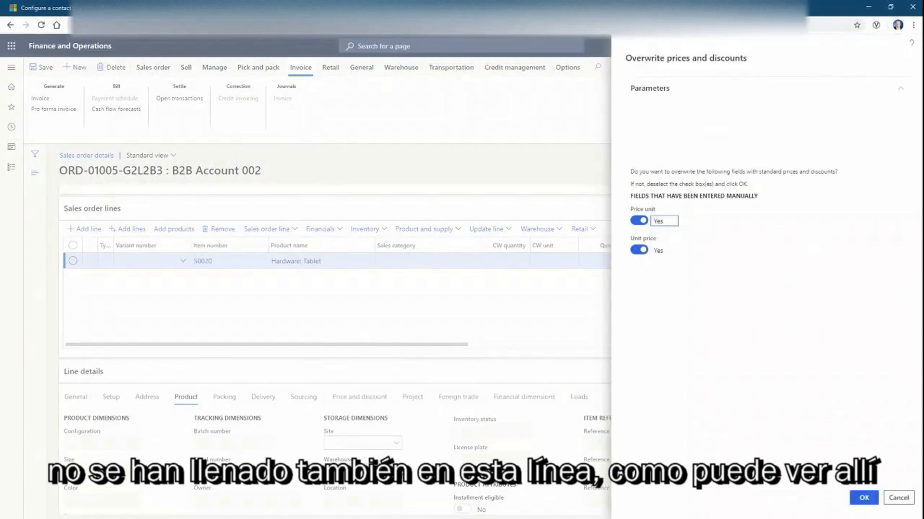
left_click(864, 500)
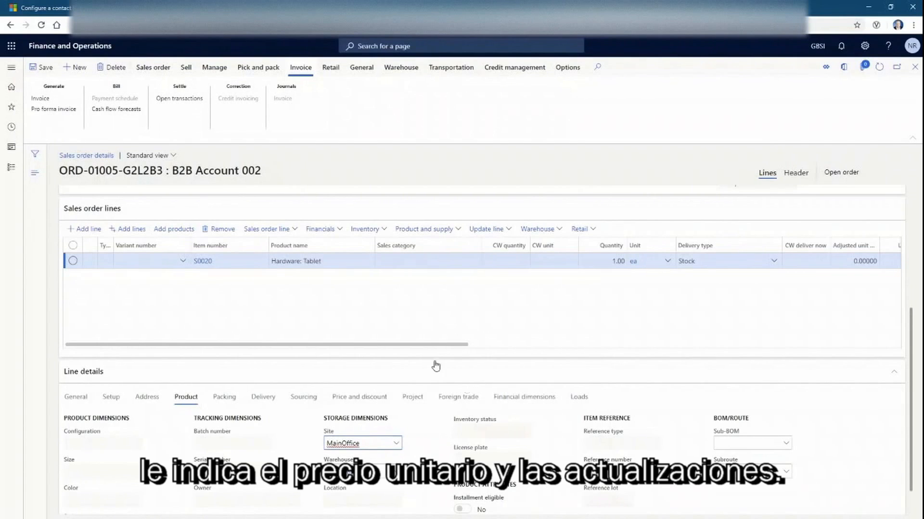
left_click_drag(435, 345, 708, 350)
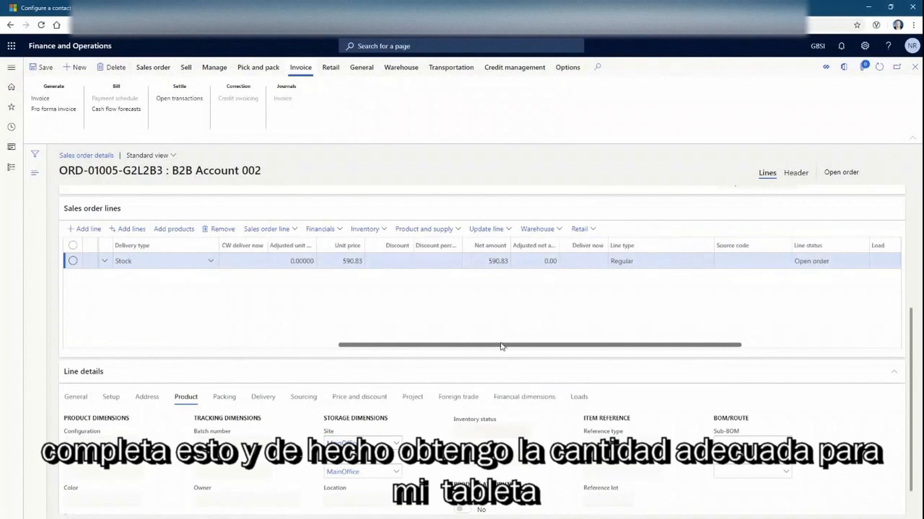
left_click_drag(501, 346, 4, 342)
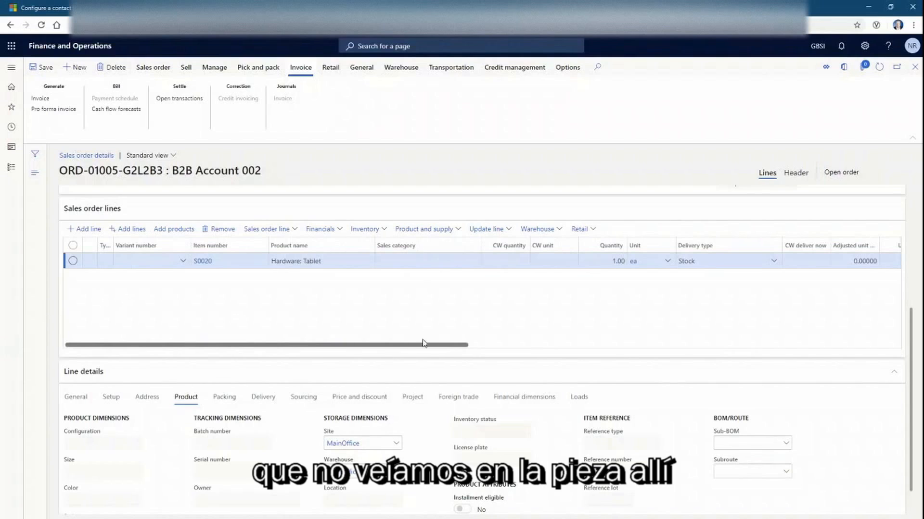
scroll(843, 427, "down", 1)
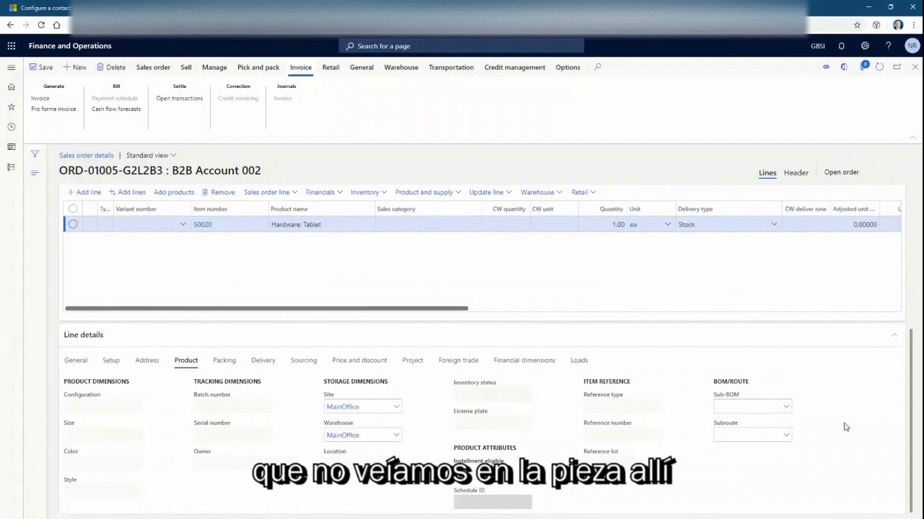
scroll(449, 194, "up", 1)
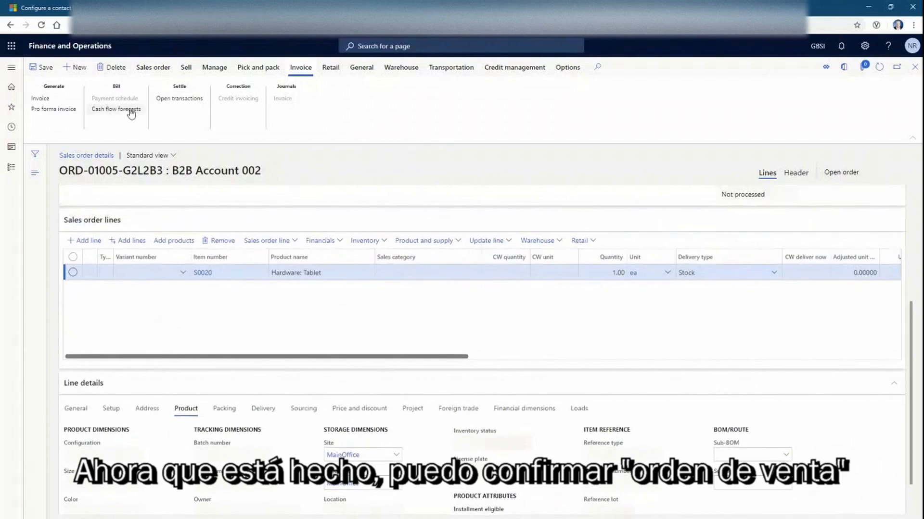
Confirm sales order ORD-01005-G2L2B3 using Confirm sales order on the Sell tab
left_click(185, 69)
left_click(153, 67)
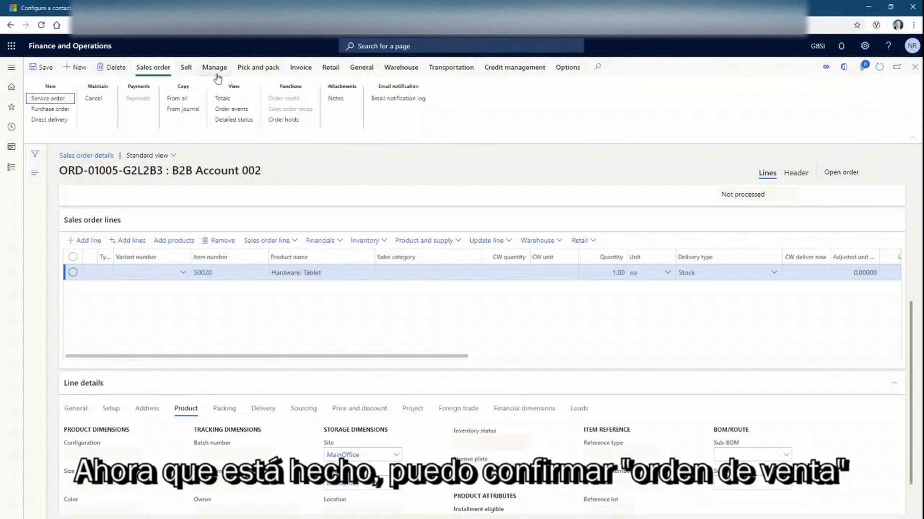
left_click(186, 70)
left_click(361, 102)
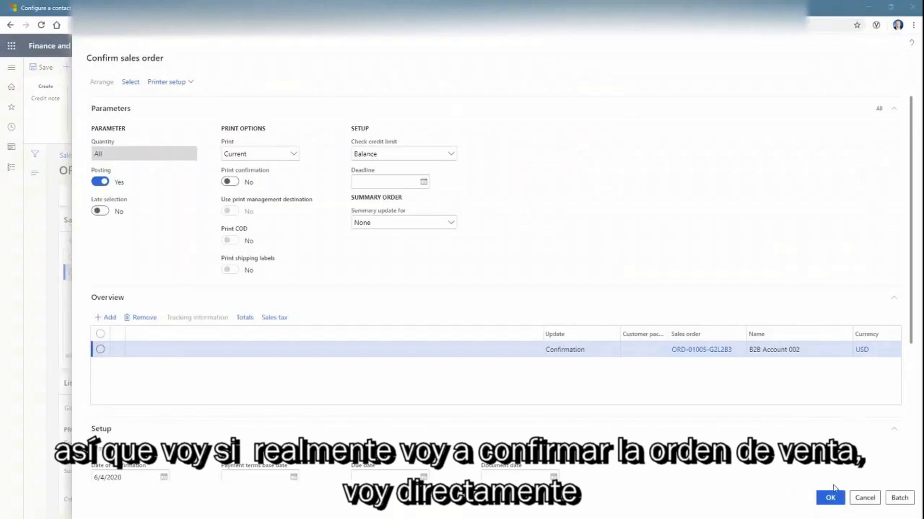
left_click(831, 501)
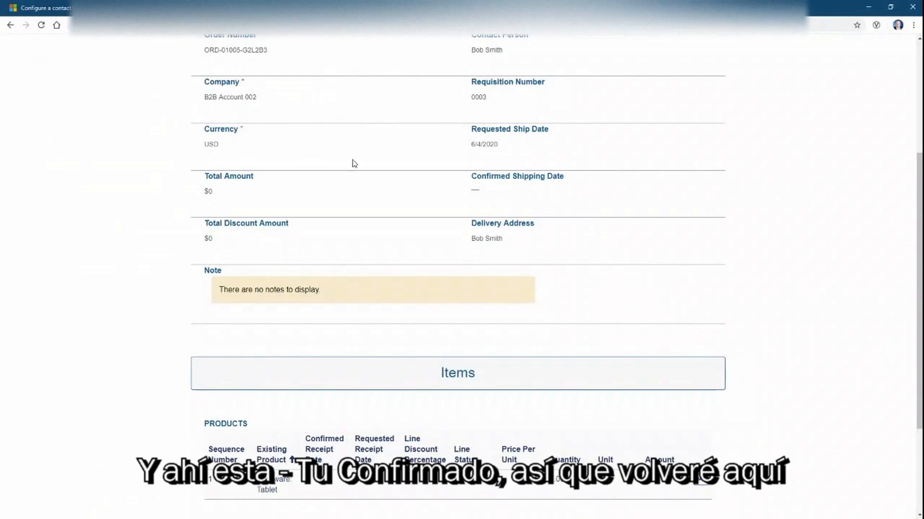
Check that ORD-01005-G2L2B3 shows as Confirmed in the portal's confirmed orders list
scroll(463, 208, "up", 1)
scroll(462, 260, "up", 3)
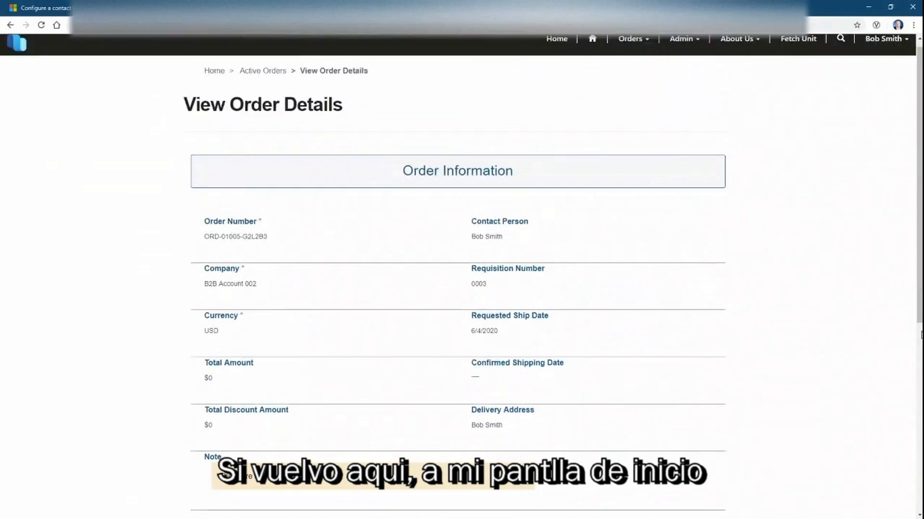
left_click(557, 47)
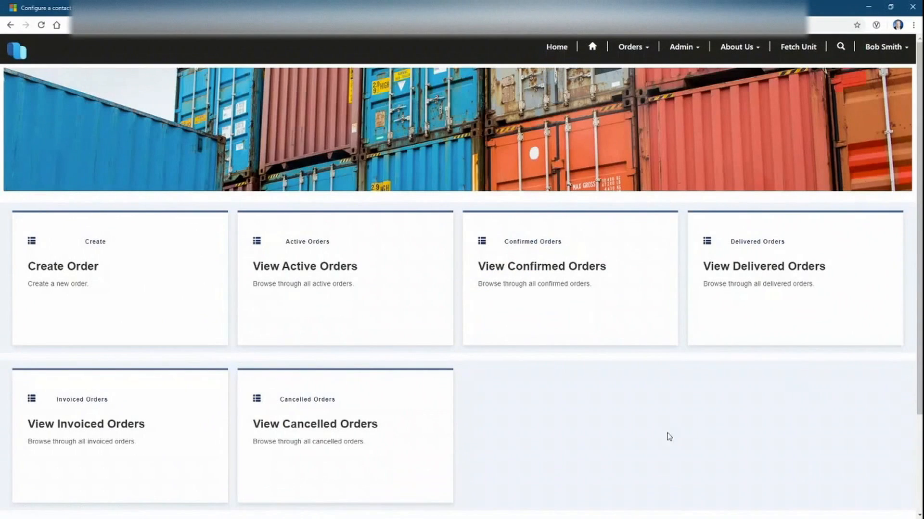
left_click(533, 273)
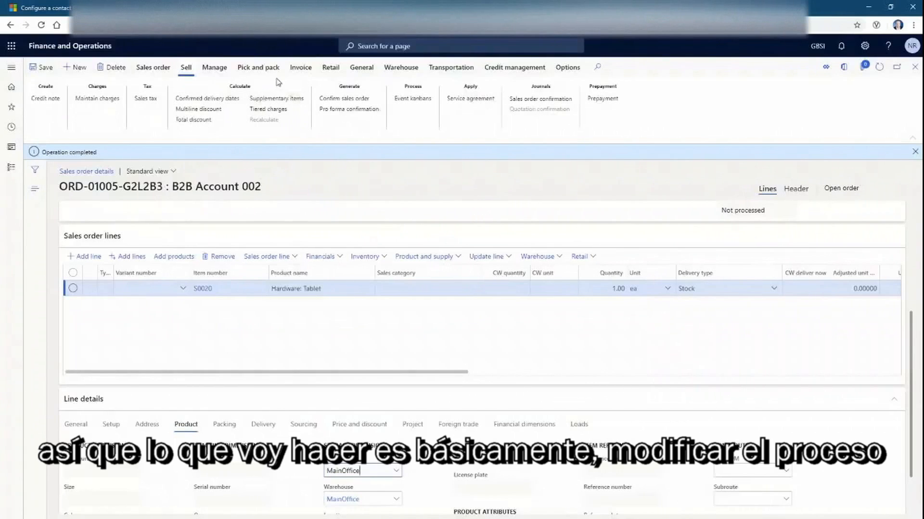
left_click(253, 68)
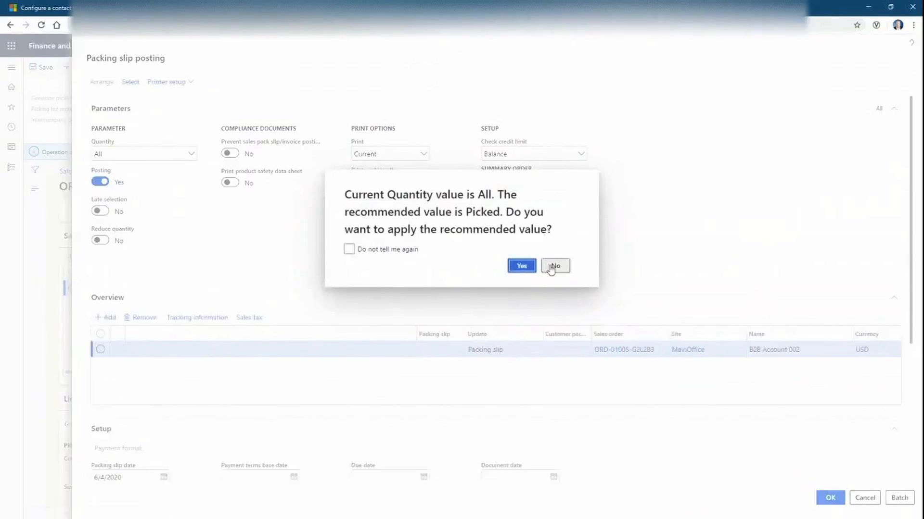
Post the packing slip for ORD-01005-G2L2B3 with quantity All and no printing
left_click(553, 267)
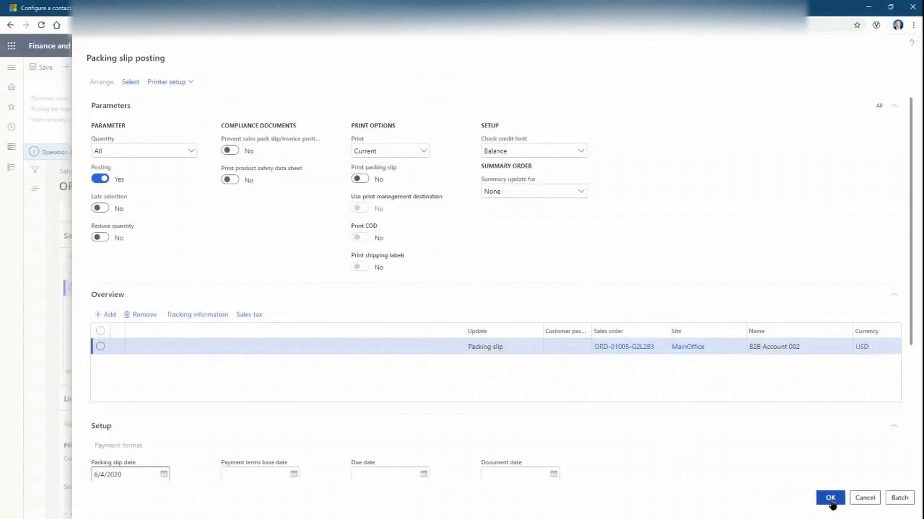
left_click(831, 499)
left_click(513, 268)
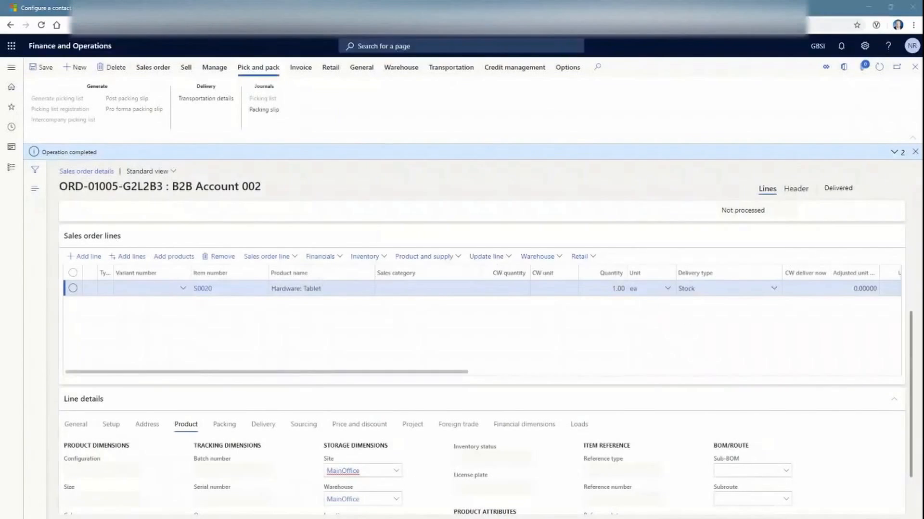
left_click(302, 70)
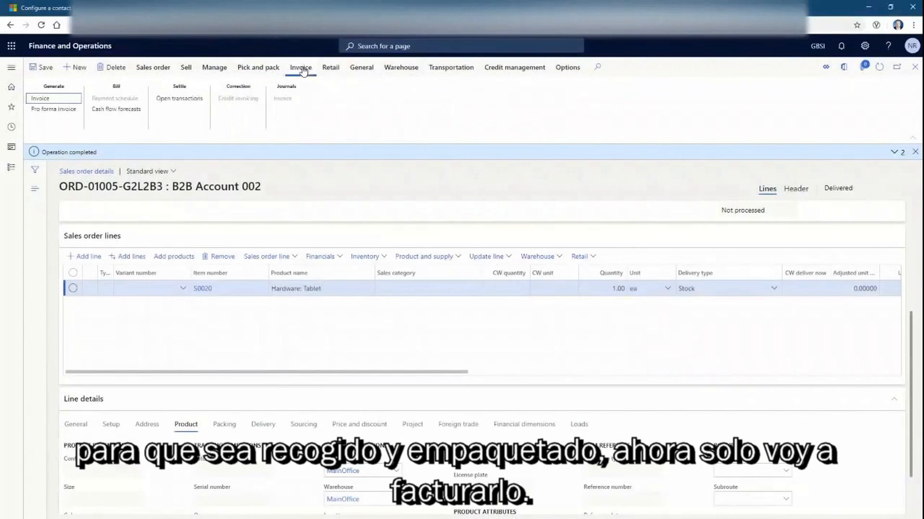
Generate and post the ORD-01005-G2L2B3 invoice without printing, then go back to the portal
left_click(73, 100)
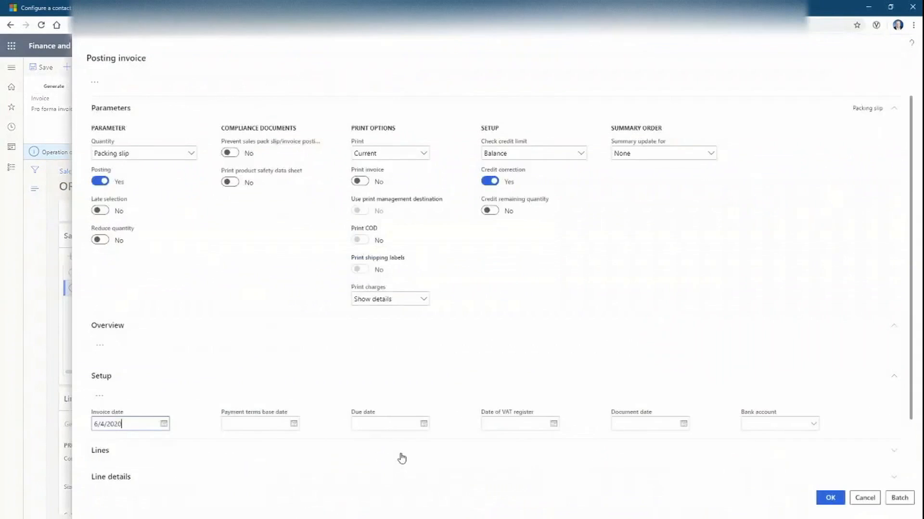
left_click(828, 498)
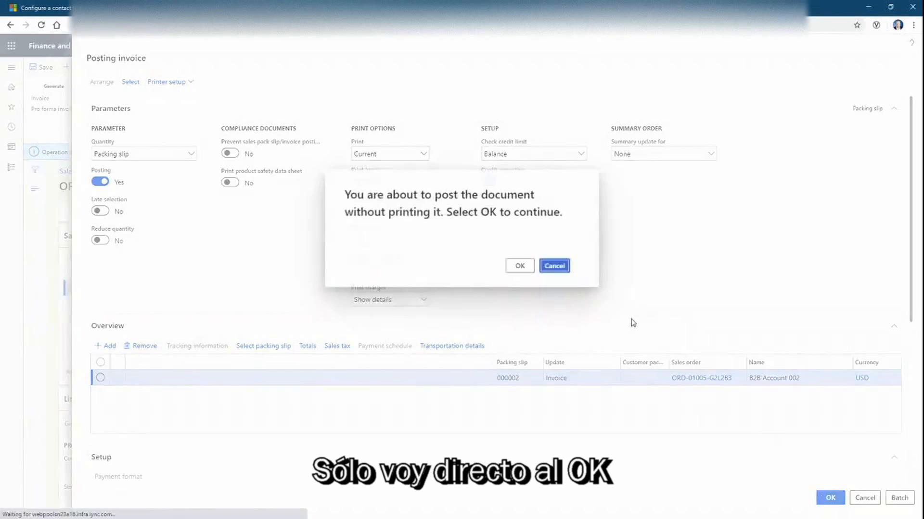
left_click(515, 266)
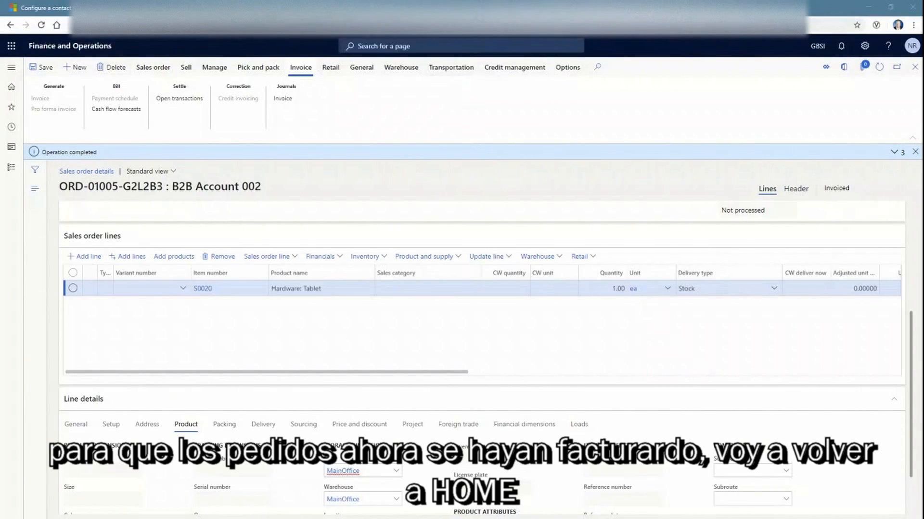
key("ctrl+Tab")
Open ORD-01005-G2L2B3 from the portal's Invoiced Orders list
left_click(559, 51)
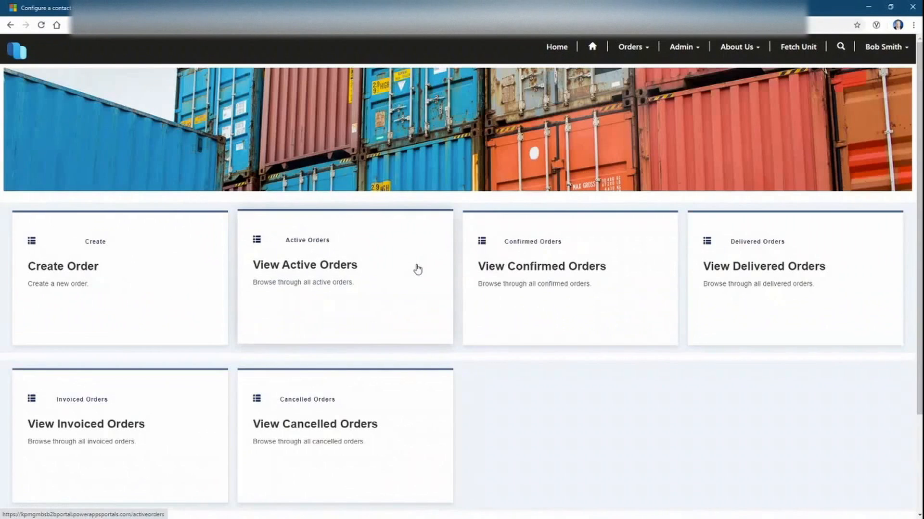
left_click(88, 439)
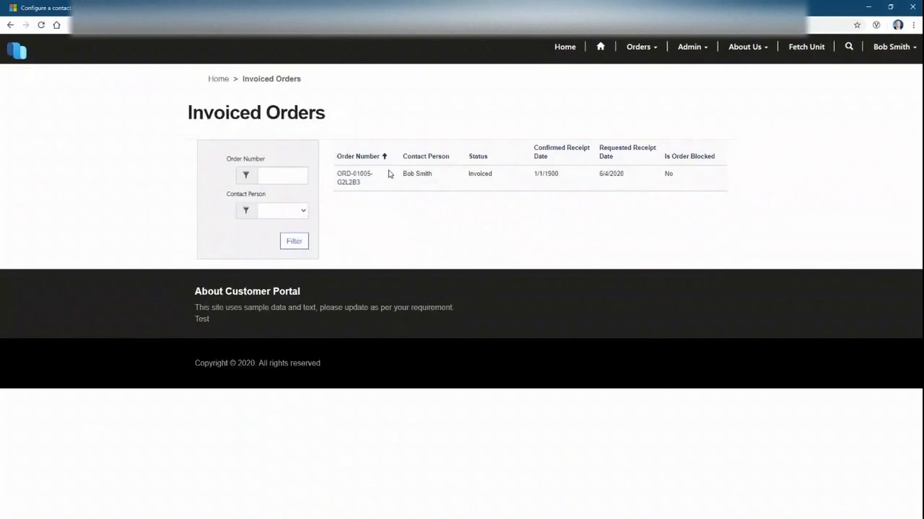
left_click(359, 182)
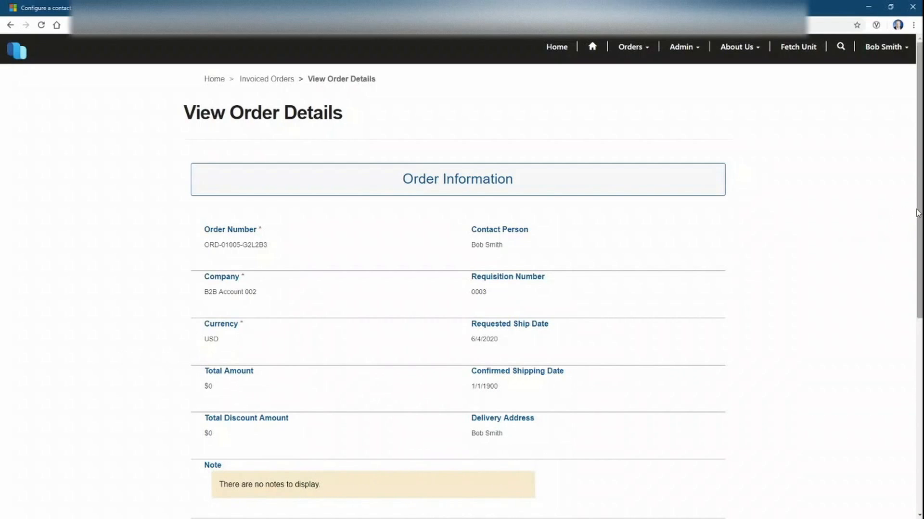
Confirm the tablet line shows status Invoiced and $591 net amount, then return home
left_click_drag(917, 213, 903, 384)
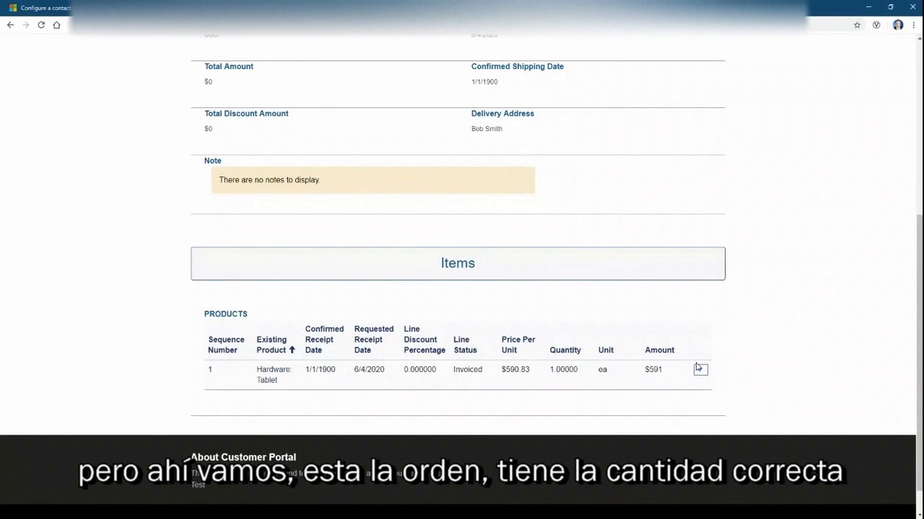
left_click(700, 371)
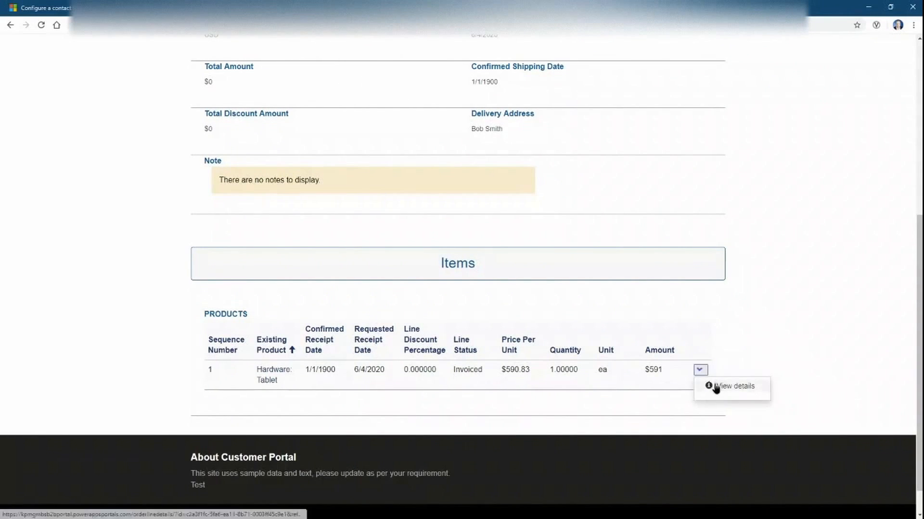
left_click(711, 385)
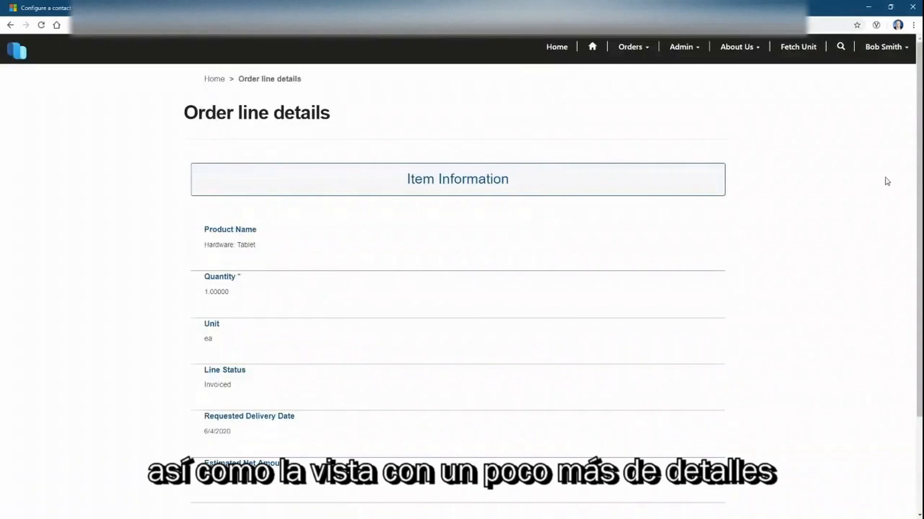
scroll(914, 277, "down", 3)
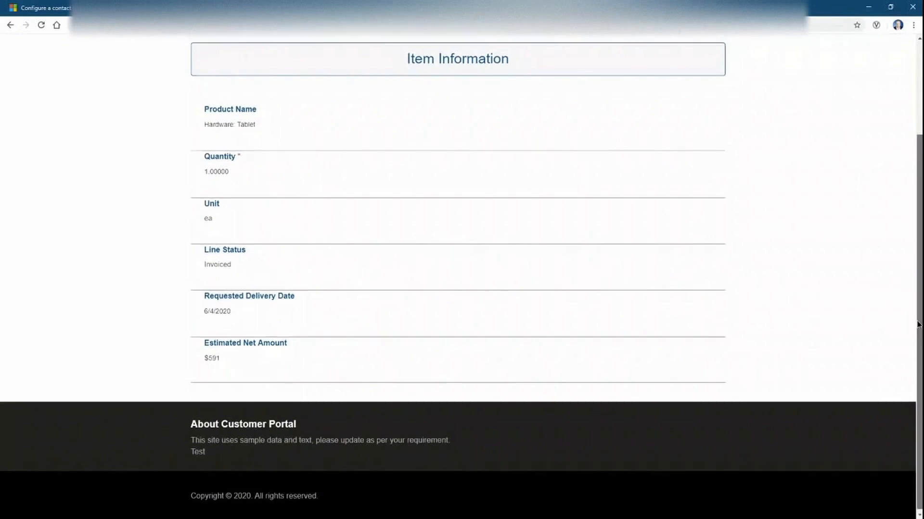
scroll(909, 337, "up", 3)
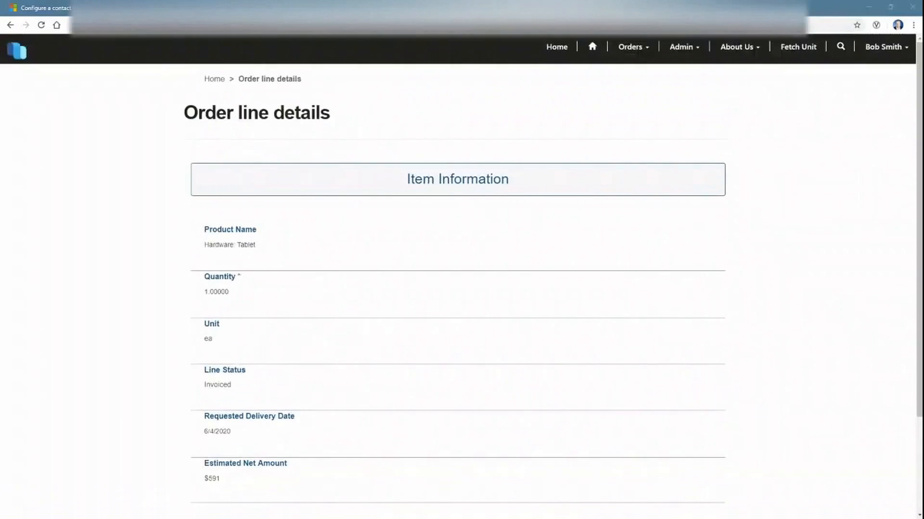
left_click(562, 50)
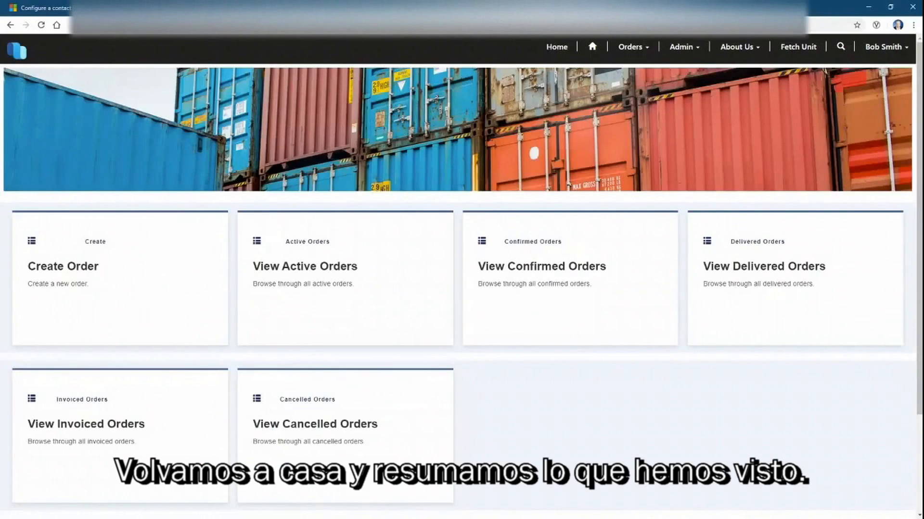